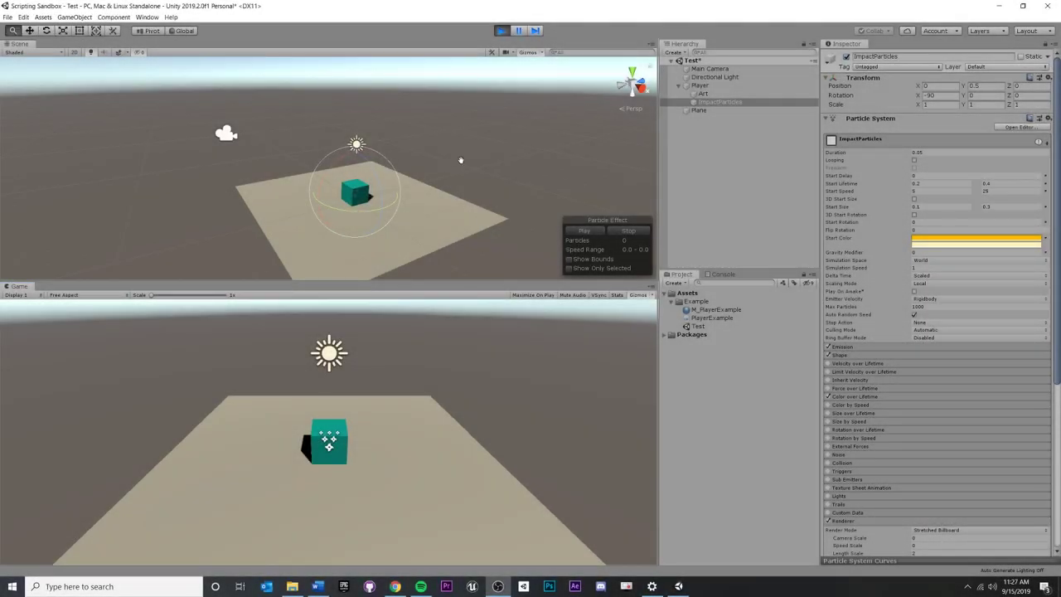
- Test the impact particle burst on the cube several times in play mode and exit play mode
left_click_drag(461, 160, 397, 203, "alt")
left_click(326, 455)
left_click(326, 455)
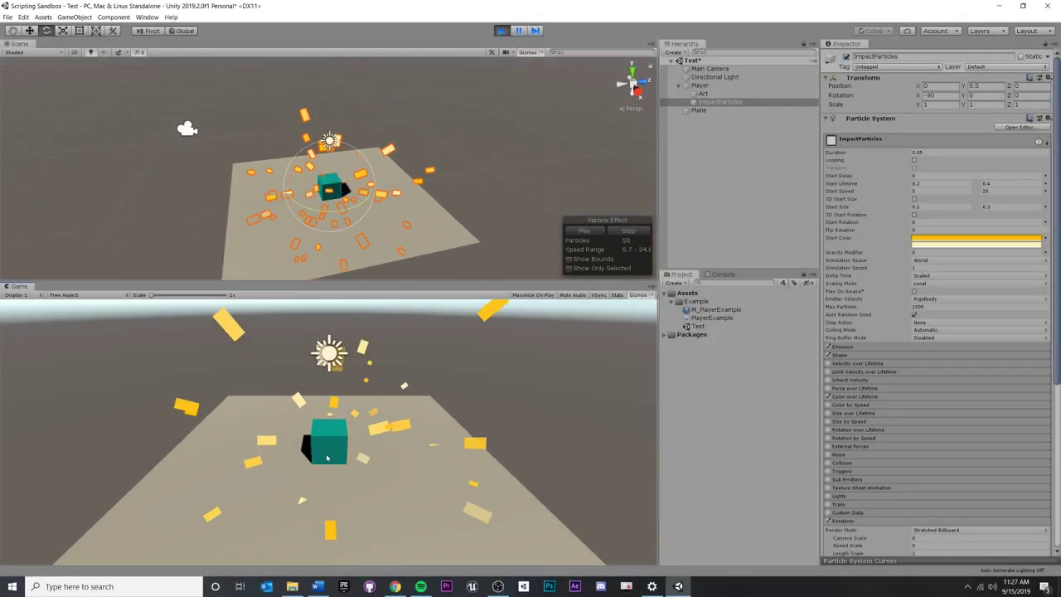
left_click(325, 455)
left_click(324, 447)
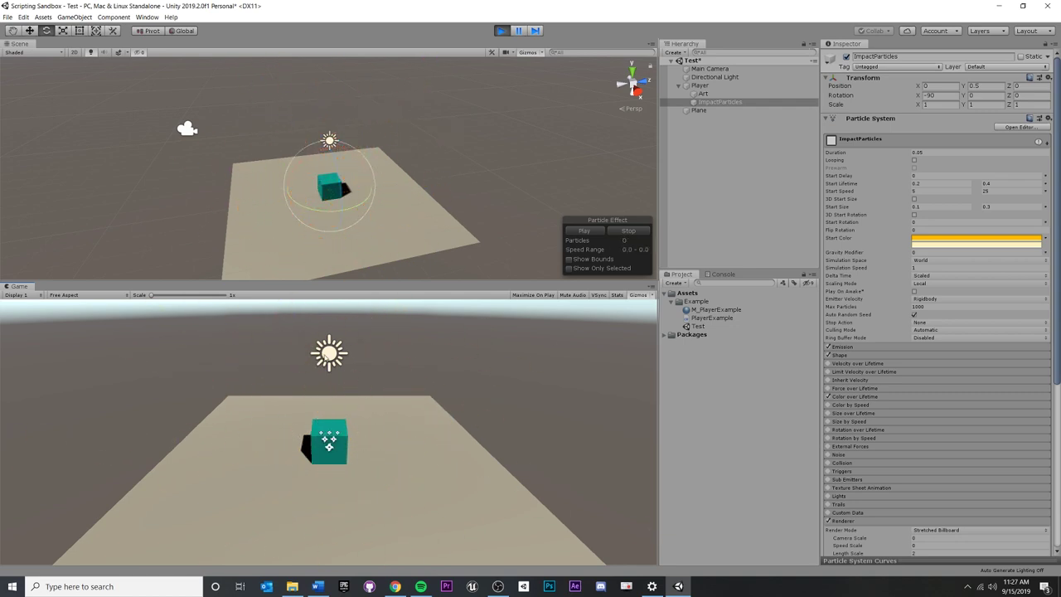
key("ctrl+p")
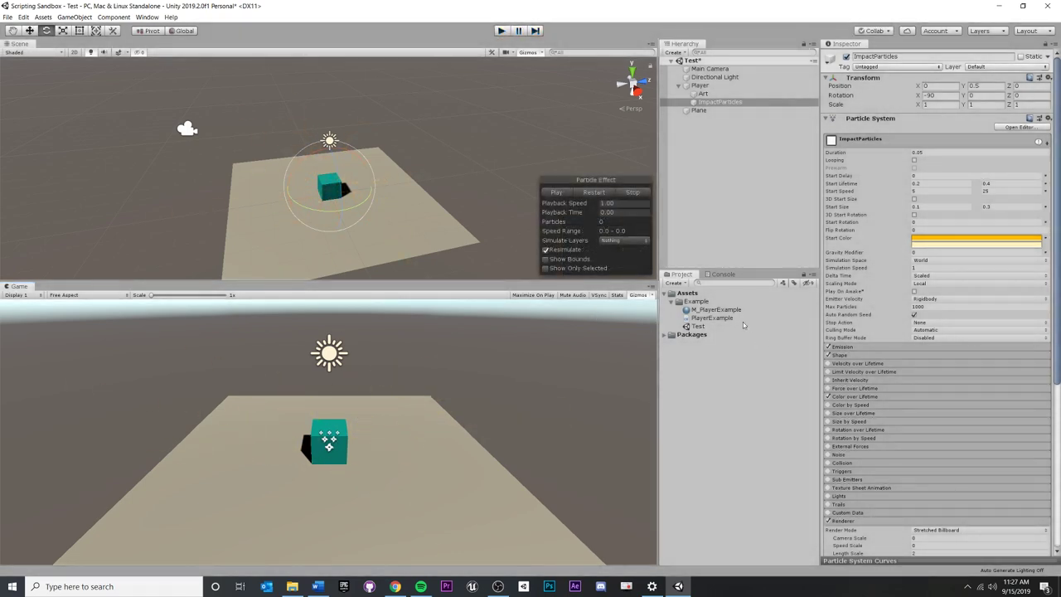
- Save the Test scene and start a new untitled scene
left_click_drag(303, 164, 361, 164, "alt")
key("ctrl+s")
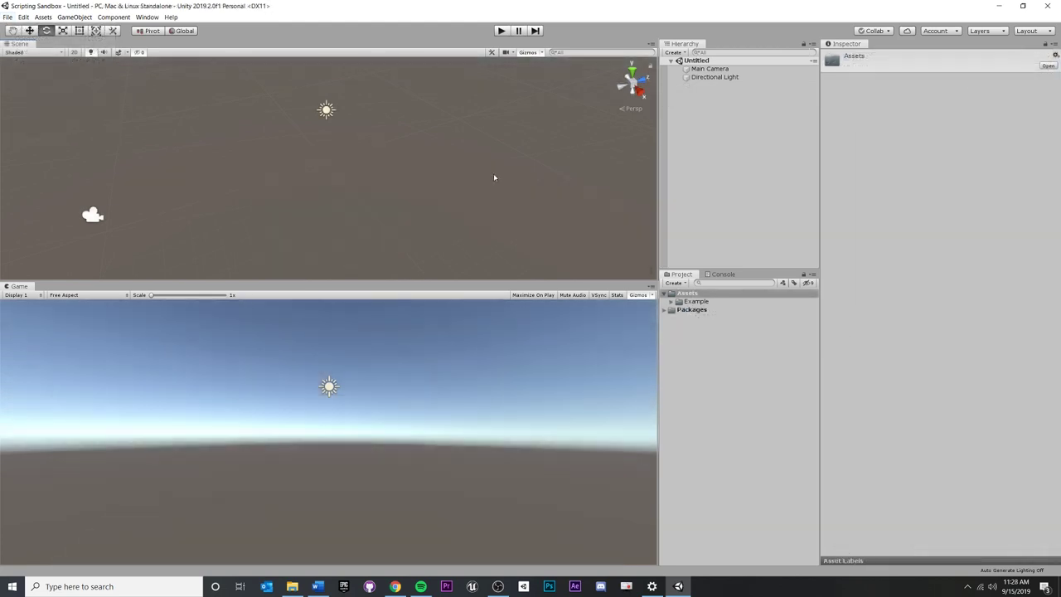
left_click(720, 116)
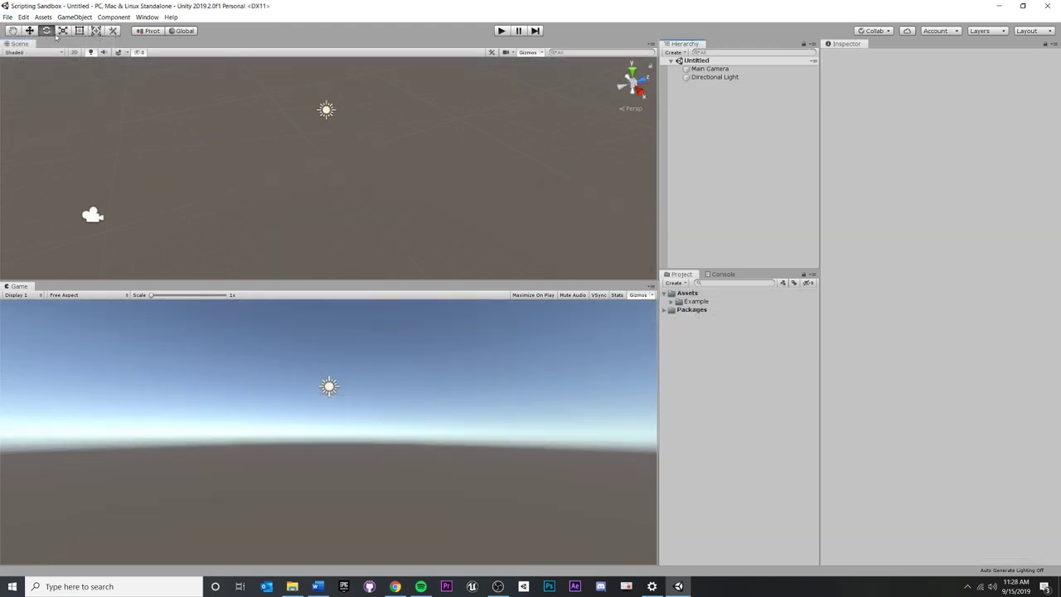
- Add a 3D plane to the scene and set its position to 0, 0, 0
left_click(74, 17)
mouse_move(98, 50)
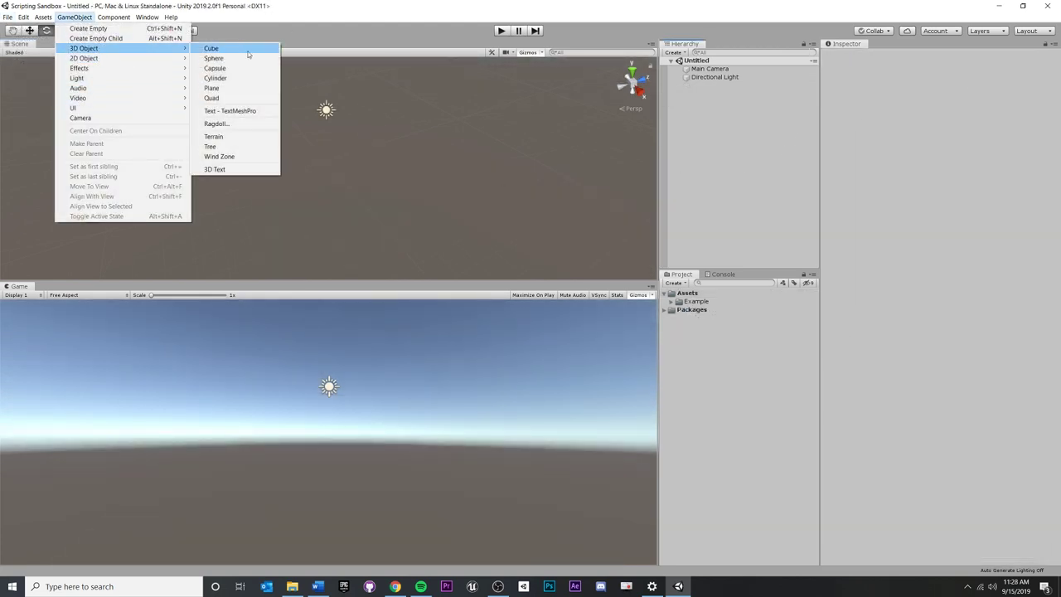
left_click(214, 88)
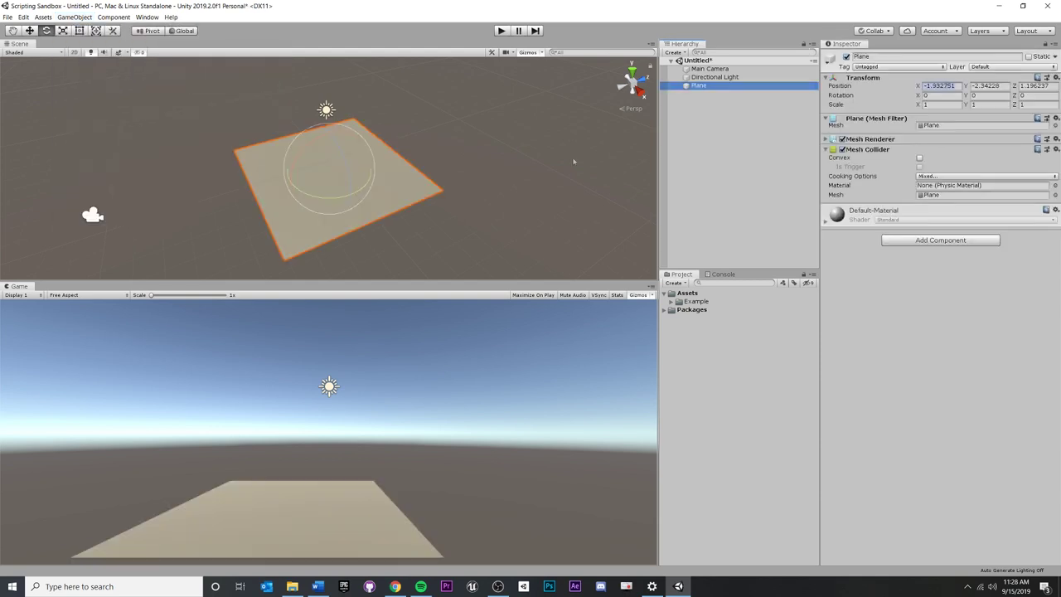
left_click(946, 85)
type("0")
key("Tab")
type("0")
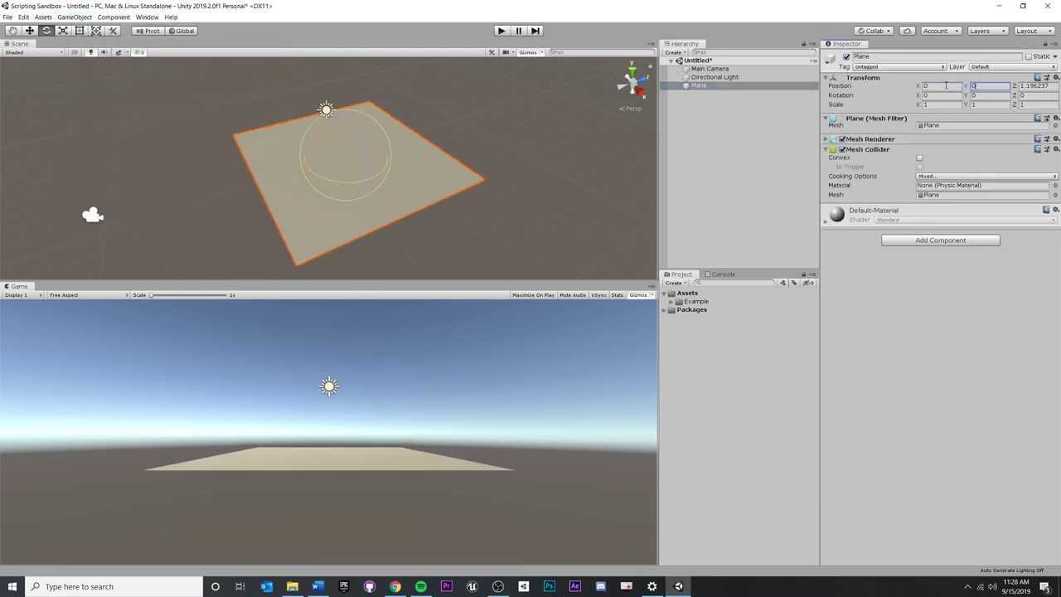
key("Tab")
type("0")
left_click_drag(292, 198, 374, 138, "alt")
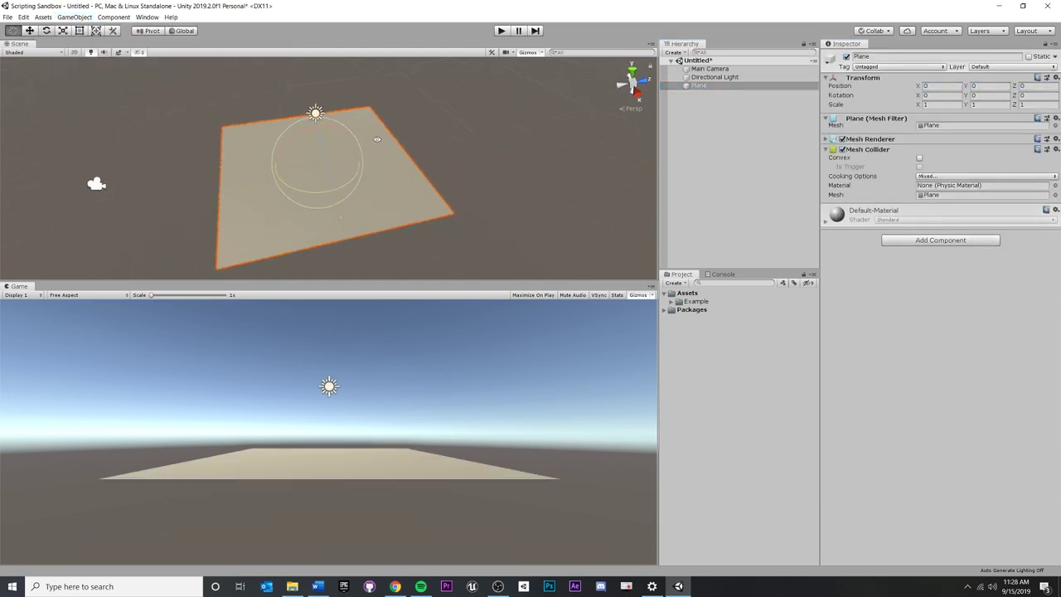
left_click(400, 125)
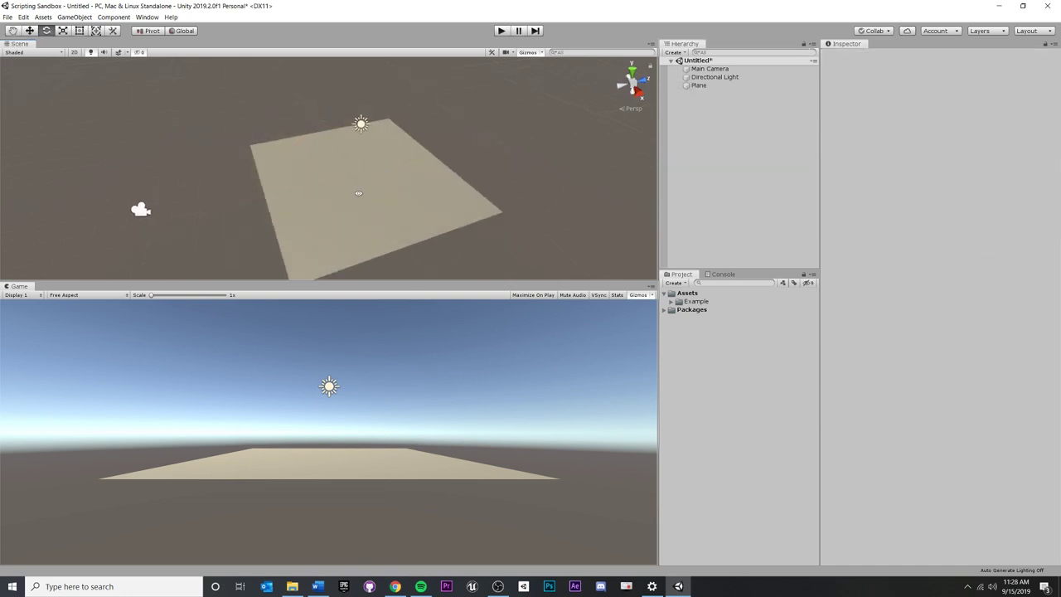
- Create a Particle System effect object at the root of the scene
left_click_drag(359, 194, 389, 178, "alt")
right_click_drag(389, 178, 487, 156, "alt")
right_click(697, 111)
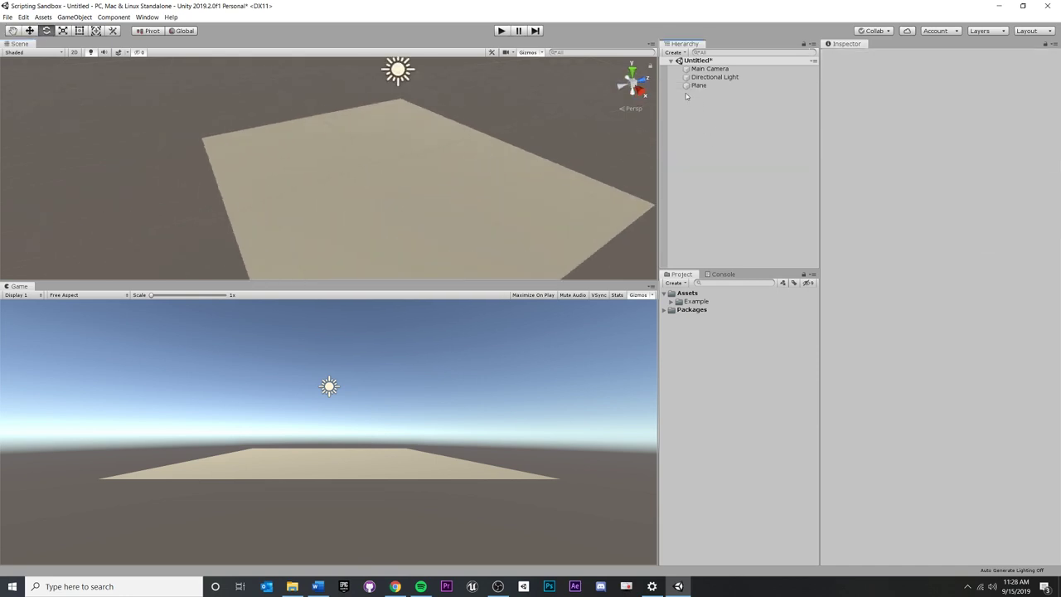
right_click(686, 93)
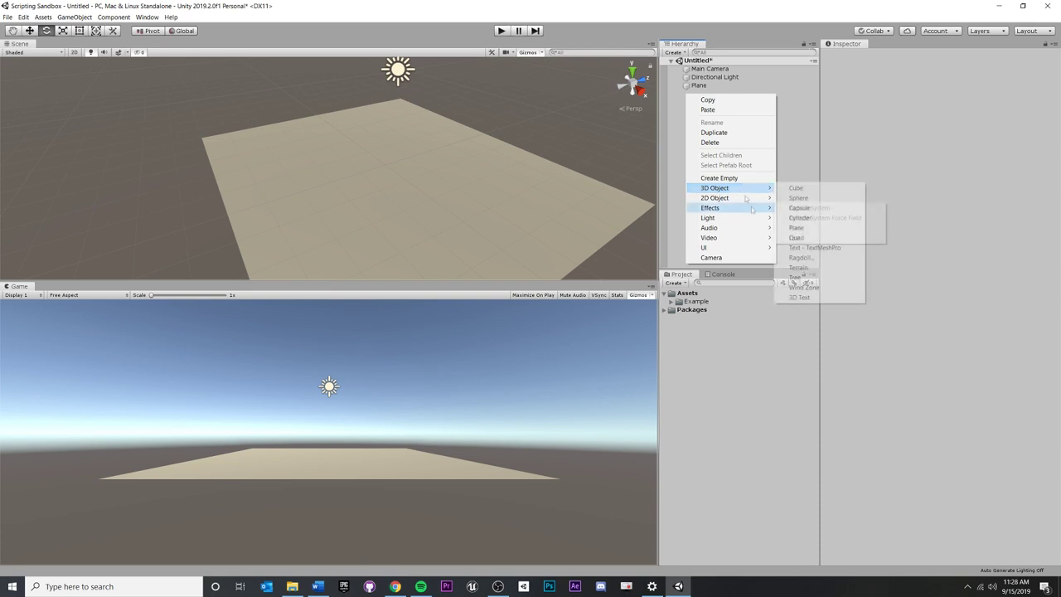
left_click(816, 207)
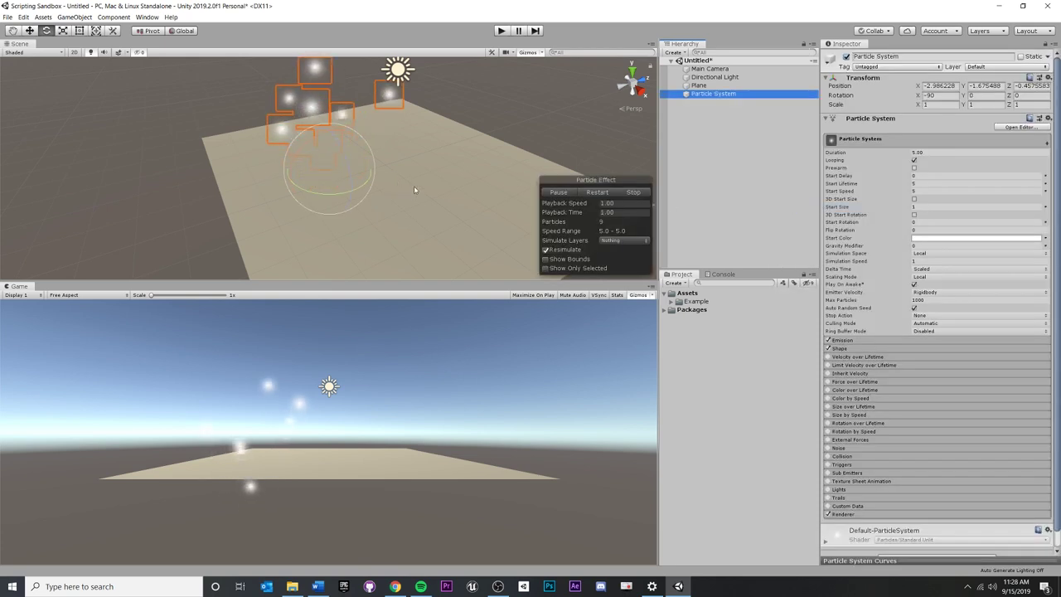
- Set the particle system's position to 0, 0, 0
left_click_drag(415, 190, 514, 75, "alt")
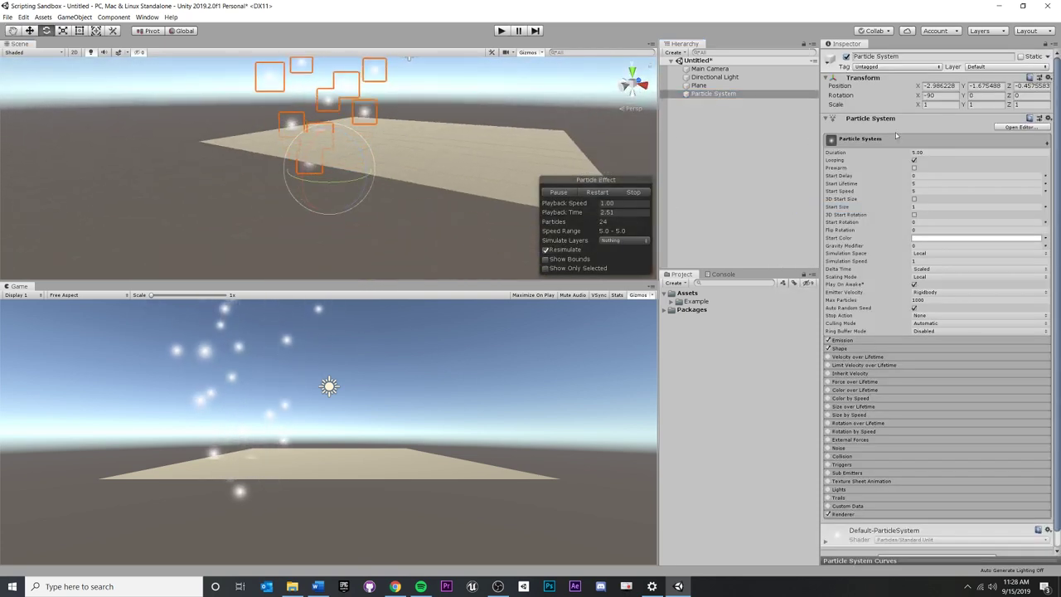
left_click(945, 85)
type("0")
key("Tab")
type("0")
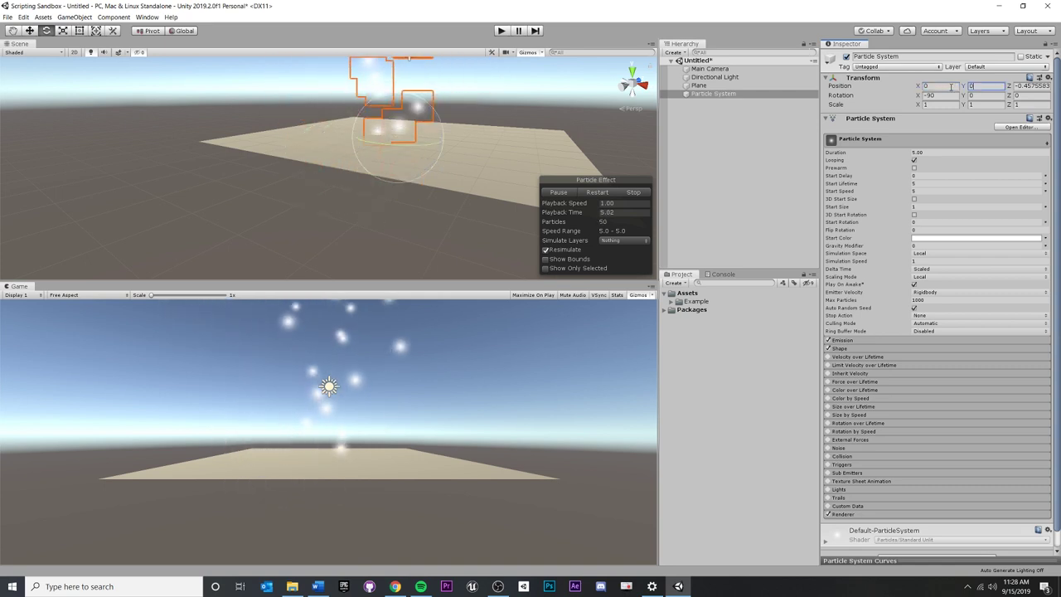
key("Tab")
type("0")
- Move the particle system along the X axis off the plane, to about X 7.38
left_click_drag(373, 91, 307, 149, "alt")
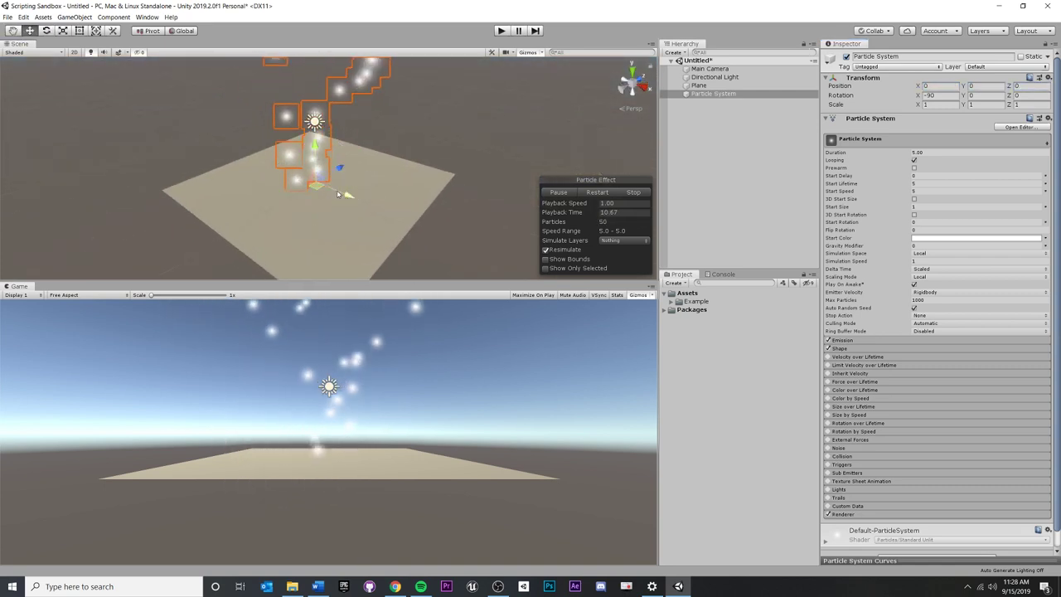
left_click_drag(340, 194, 508, 264)
middle_click_drag(403, 213, 347, 145)
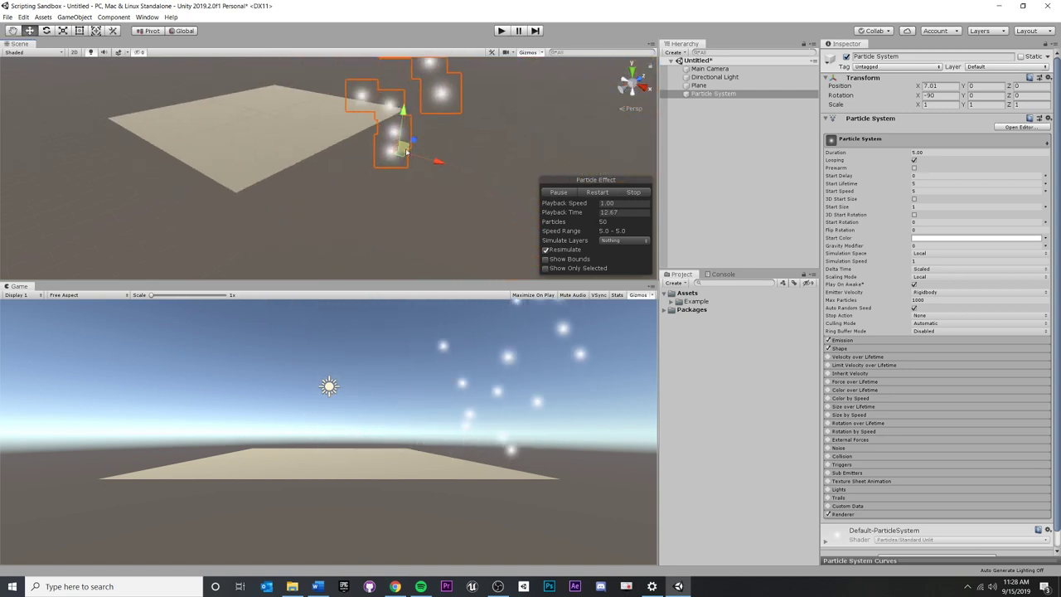
left_click_drag(434, 160, 409, 186)
scroll(410, 185, "up", 2)
key("alt+Tab")
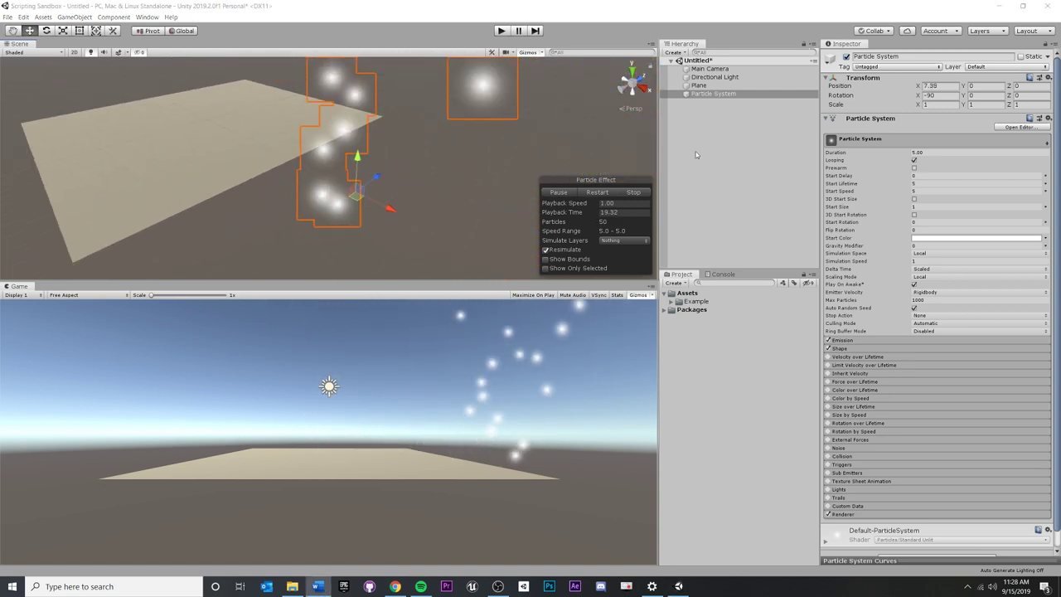
left_click_drag(609, 162, 465, 176, "alt")
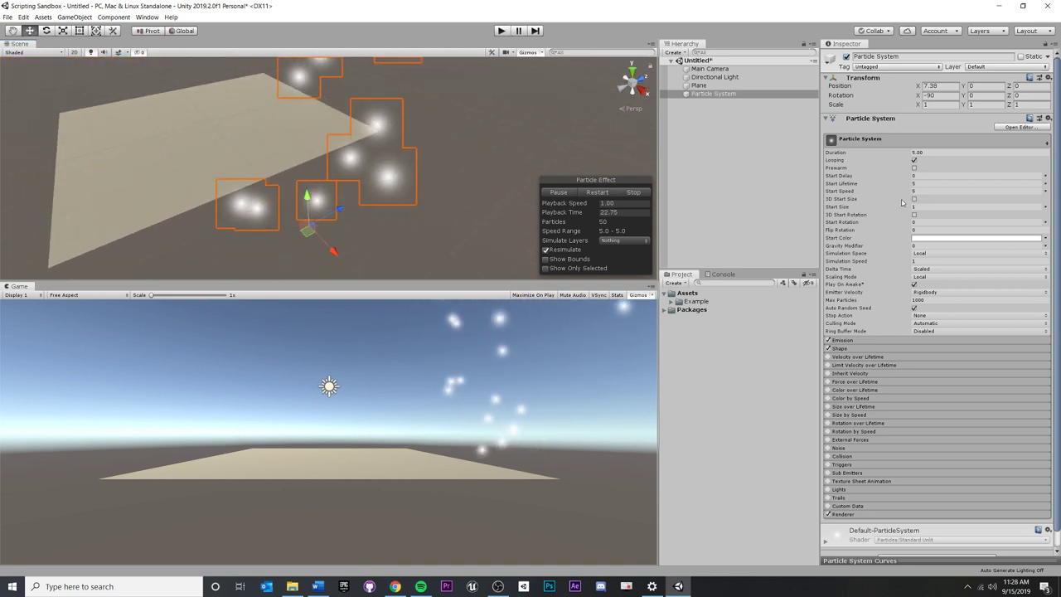
- Turn off Looping and Play On Awake for the particle system
left_click_drag(185, 138, 366, 175, "alt")
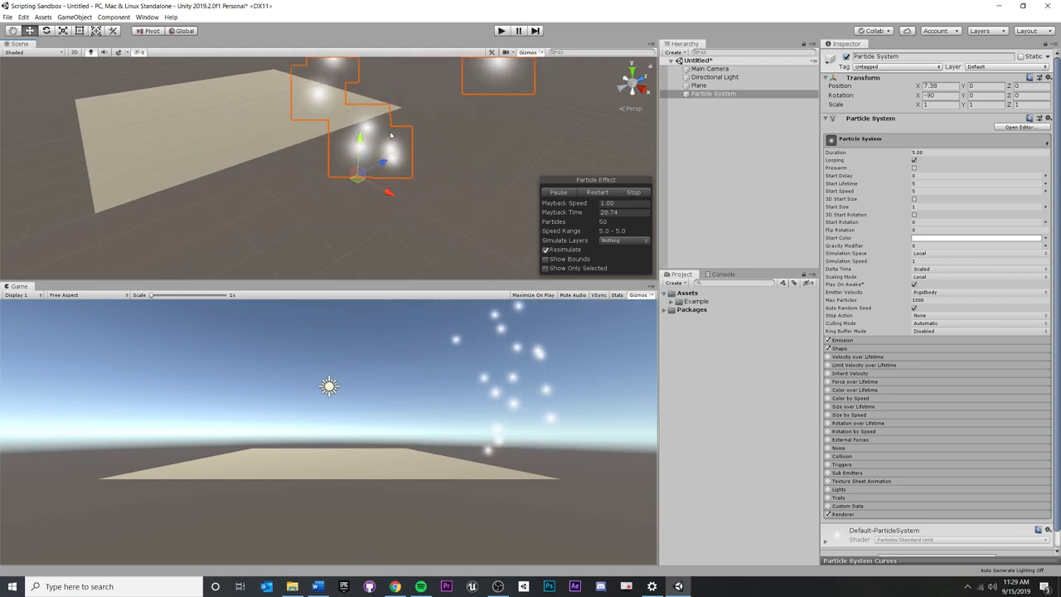
left_click_drag(341, 188, 398, 148, "alt")
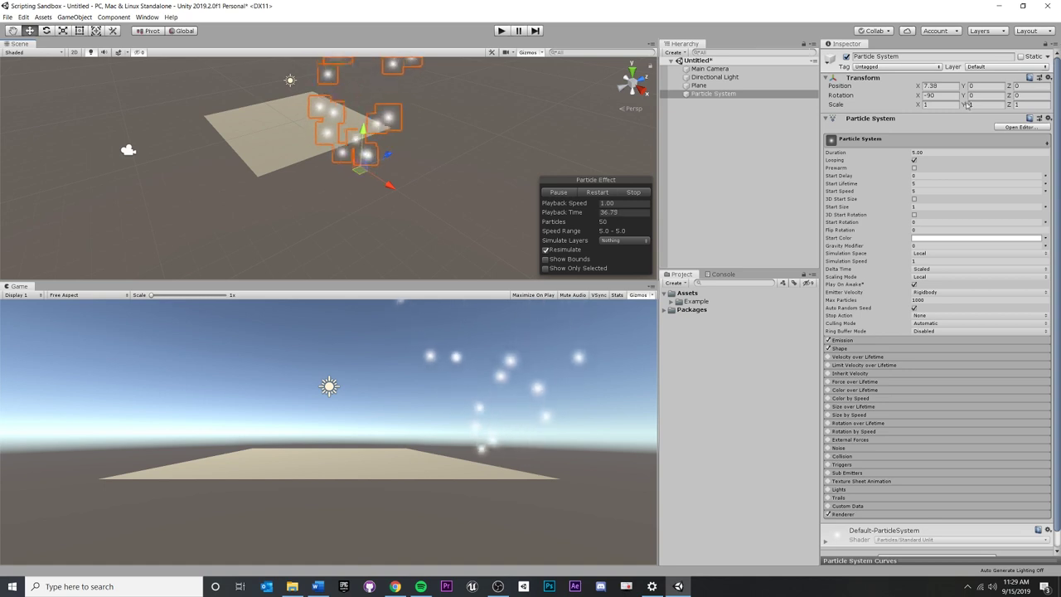
left_click(915, 160)
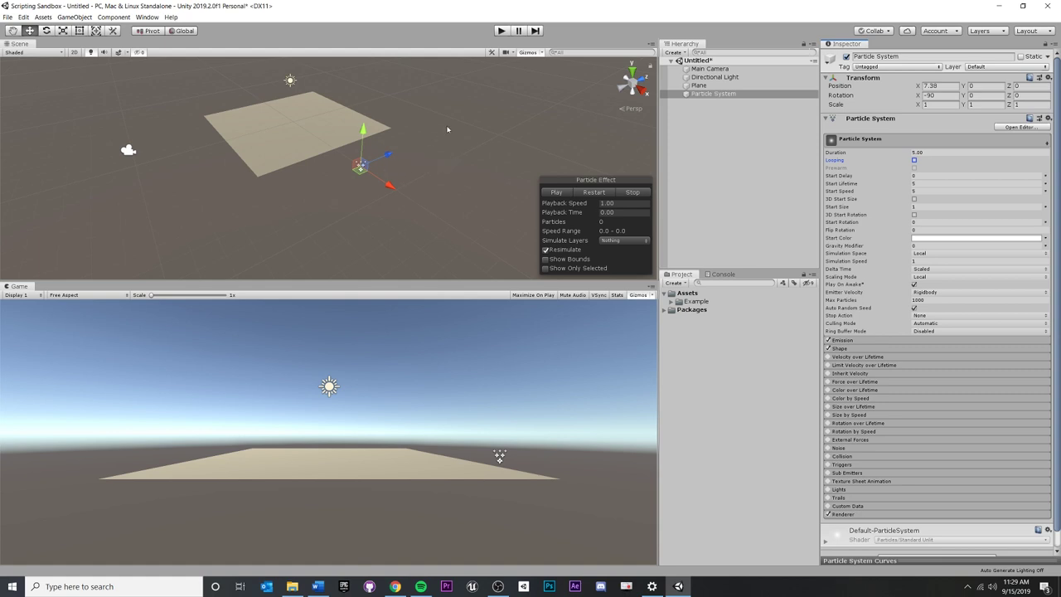
scroll(395, 175, "up", 4)
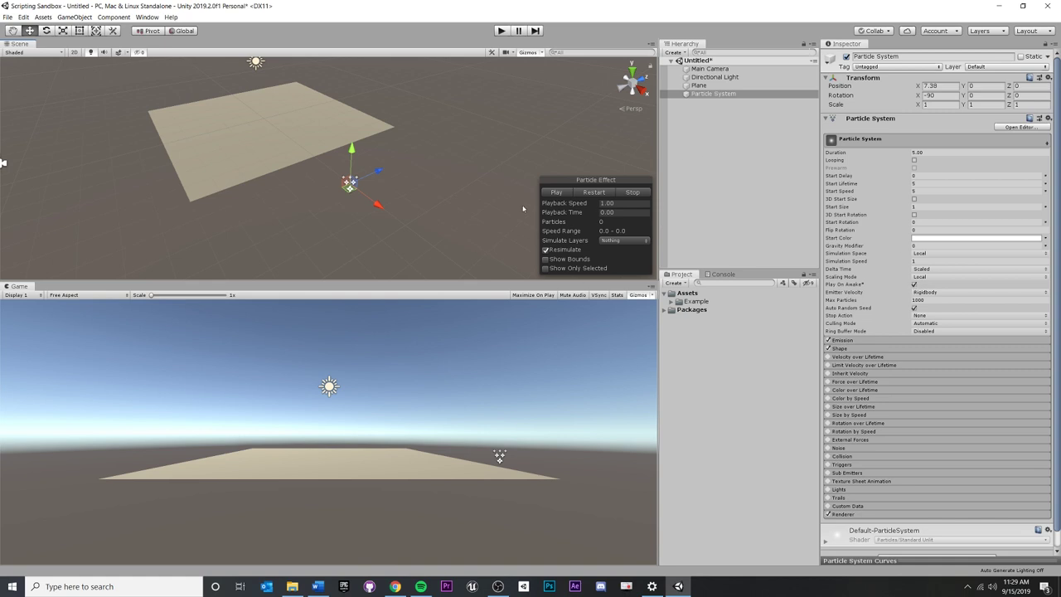
left_click(915, 285)
left_click(932, 254)
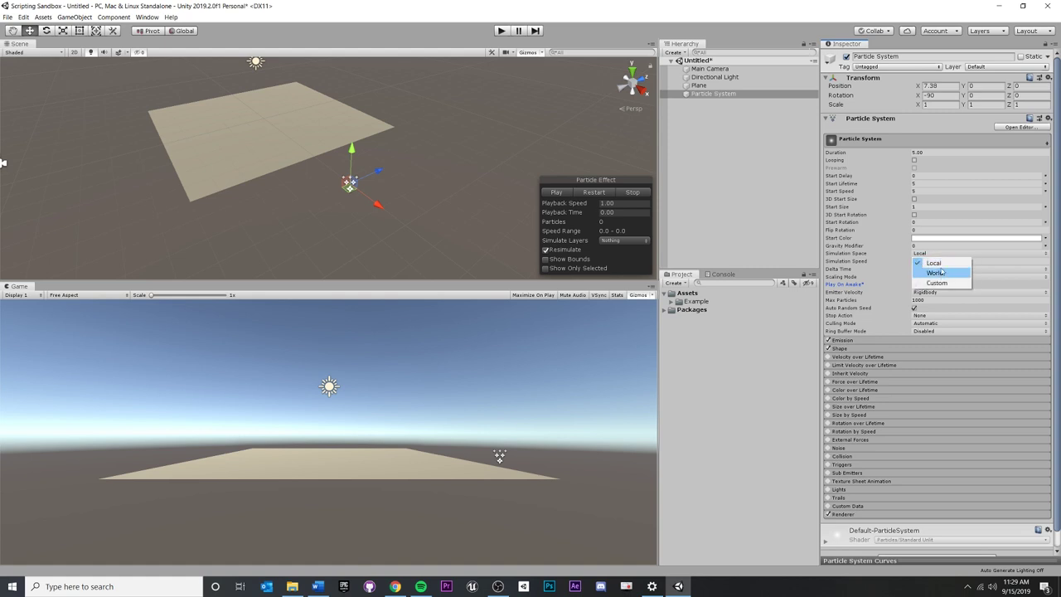
left_click(453, 174)
left_click_drag(420, 192, 430, 156, "alt")
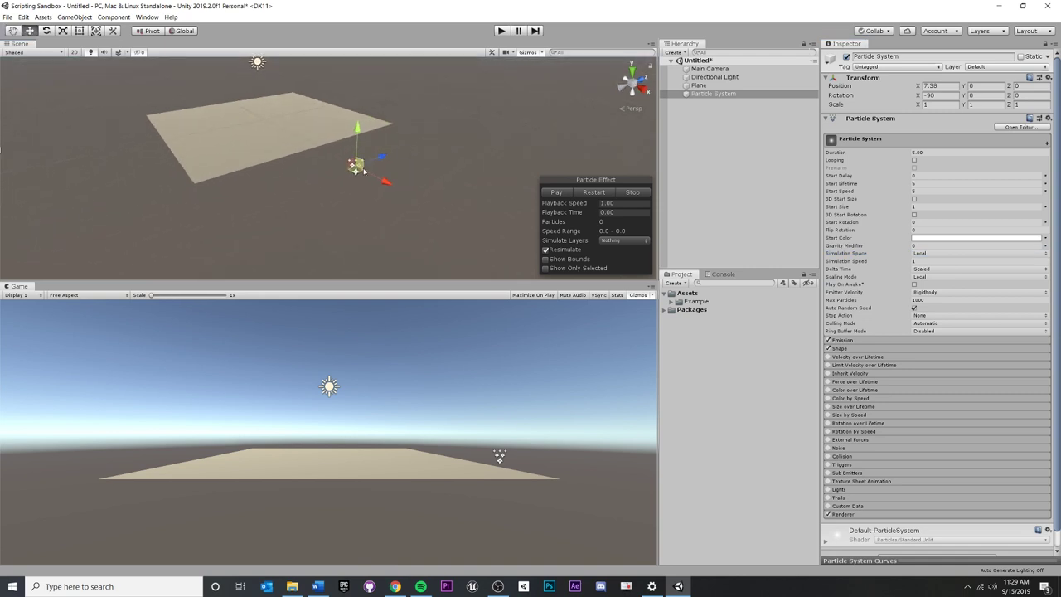
- Create an empty object named Player and make the particle system its child
left_click(738, 145)
right_click(711, 119)
left_click(759, 206)
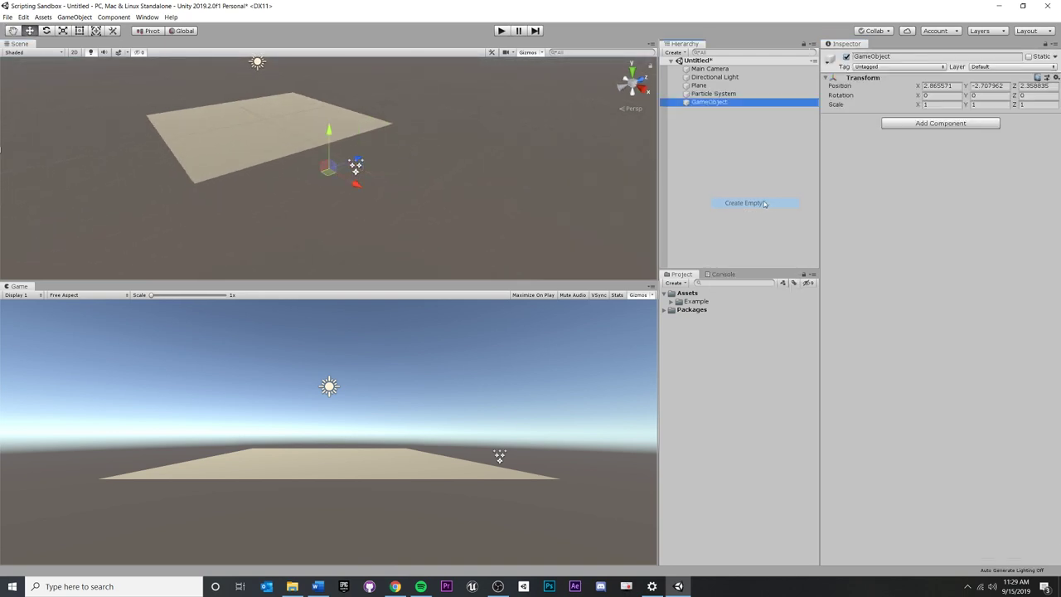
type("Player")
key("Return")
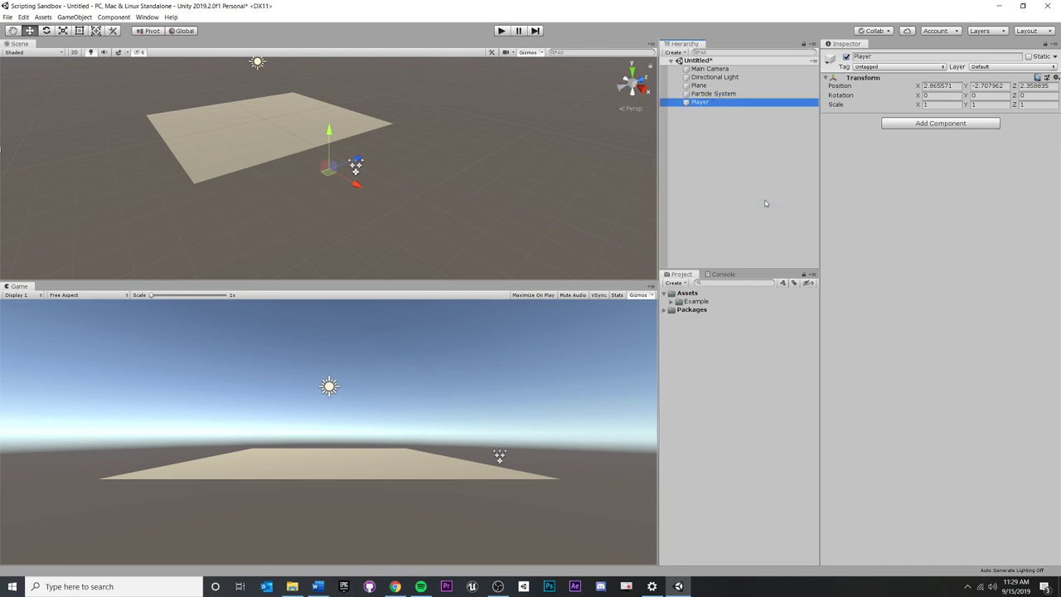
left_click_drag(713, 93, 701, 103)
left_click(700, 94)
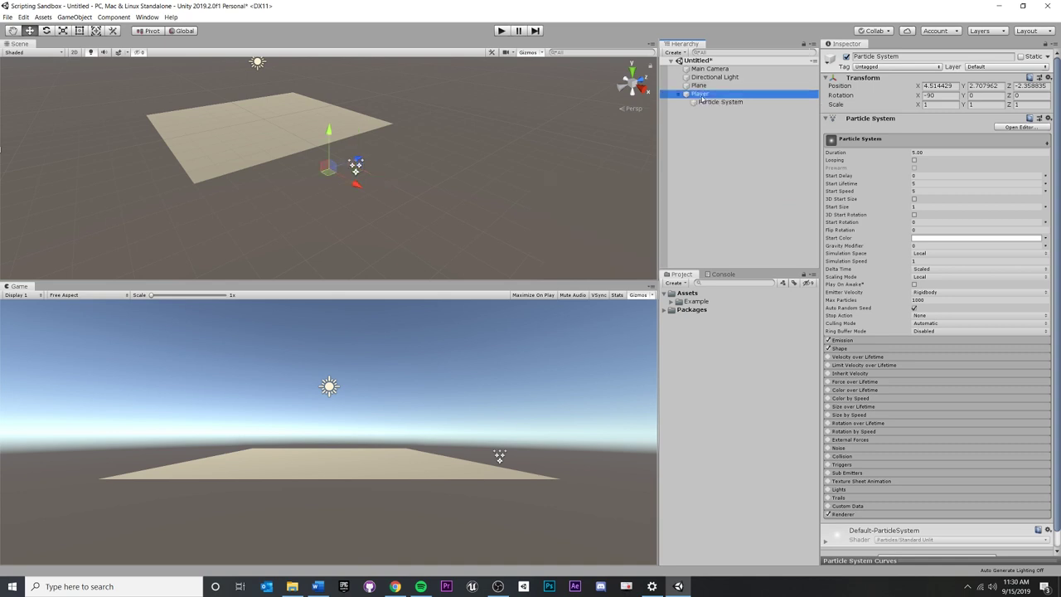
- Play the particle effect, try rotating the Player parent object, and undo the rotation
key("e")
left_click(719, 102)
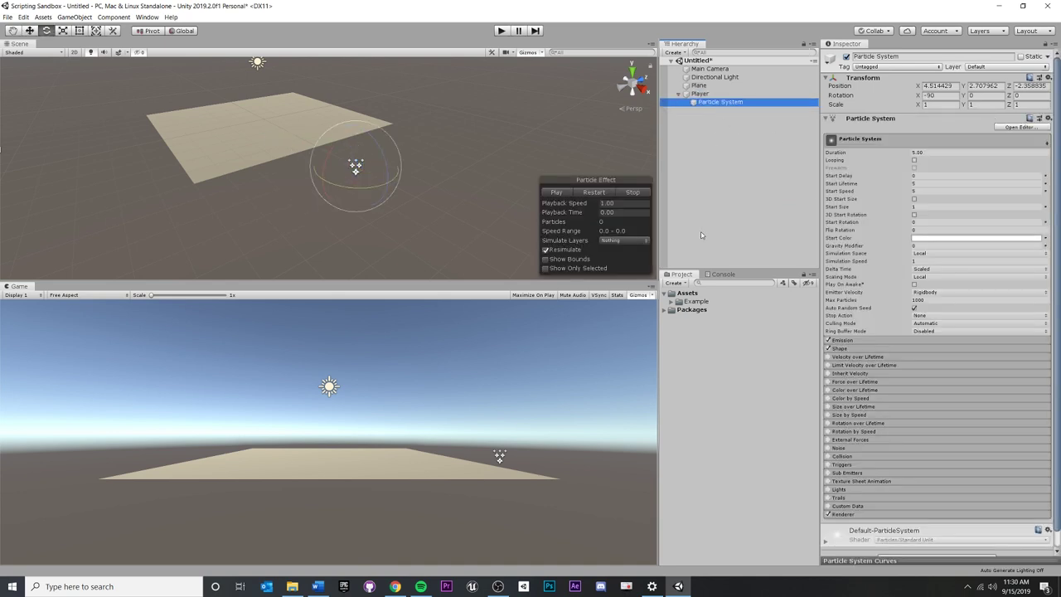
left_click(551, 193)
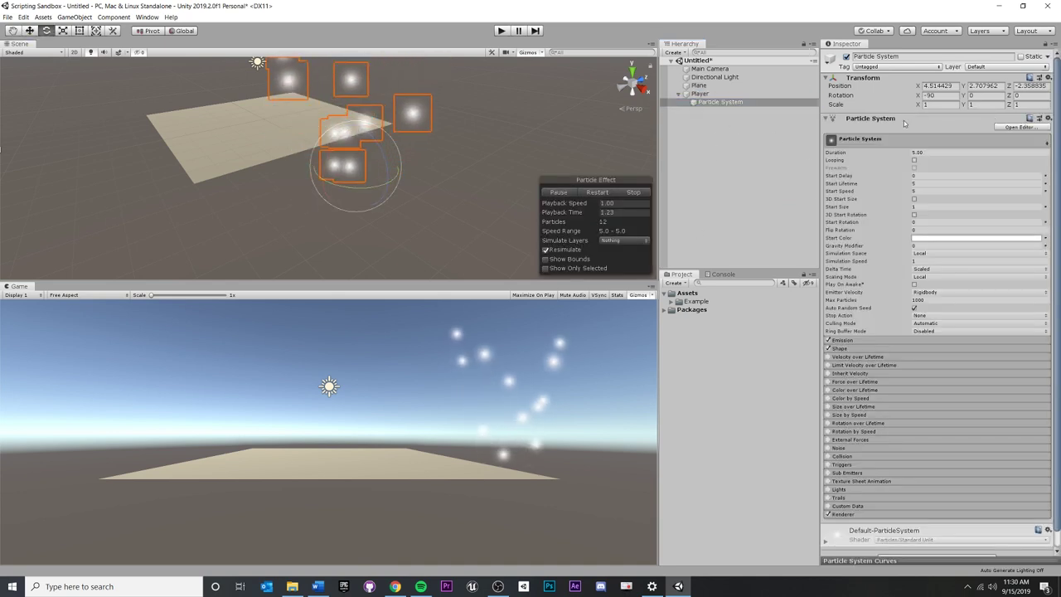
left_click(388, 172)
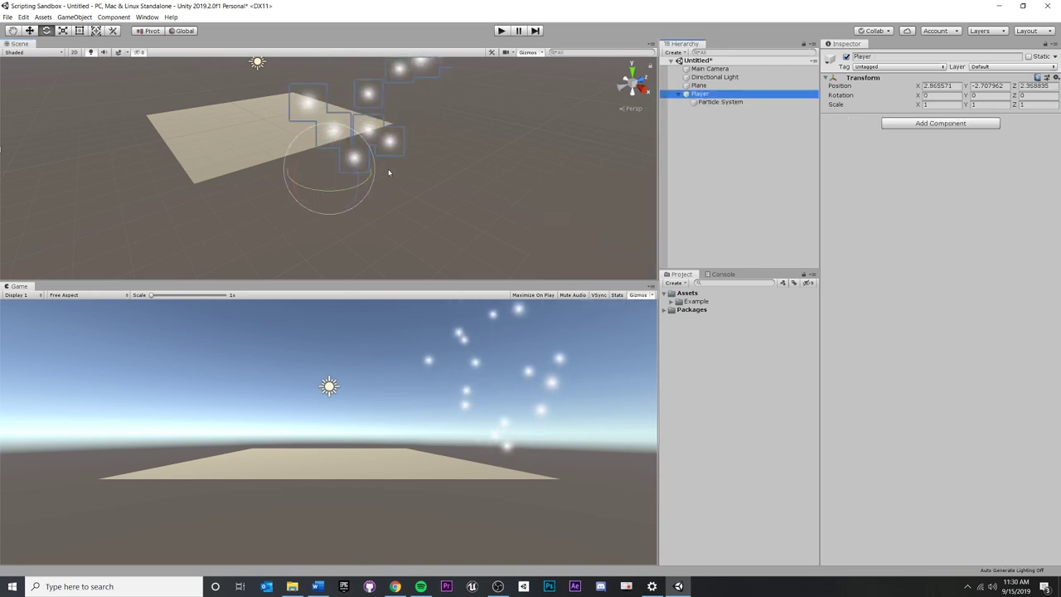
left_click_drag(326, 152, 350, 112)
key("ctrl+z")
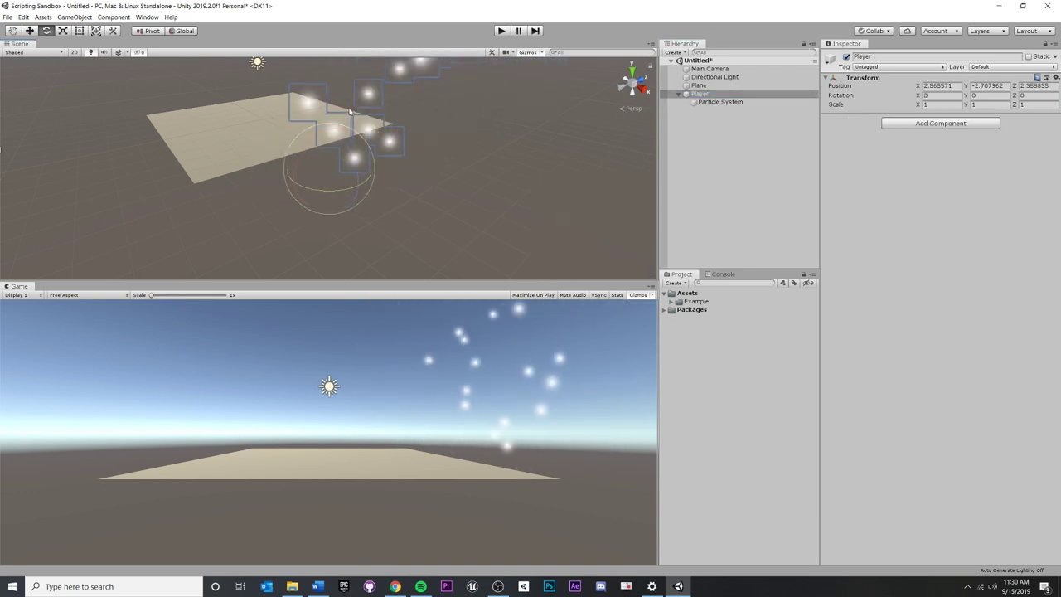
- Move the particle system out of Player back to the scene root and delete the Player object
left_click_drag(720, 101, 714, 93)
left_click(706, 102)
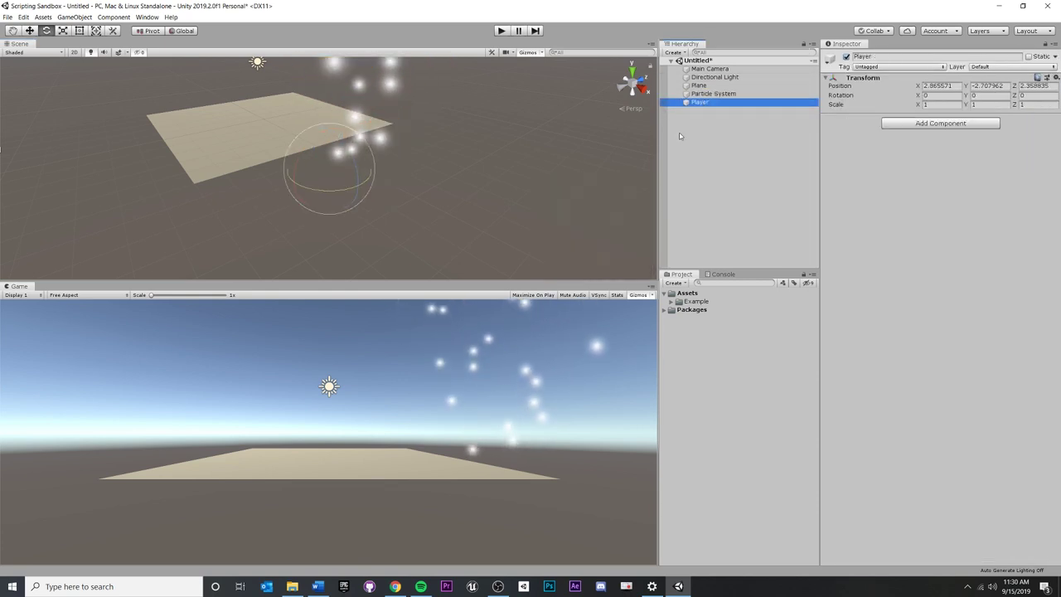
key("Delete")
- Set the particle system's Simulation Space to World
left_click(720, 93)
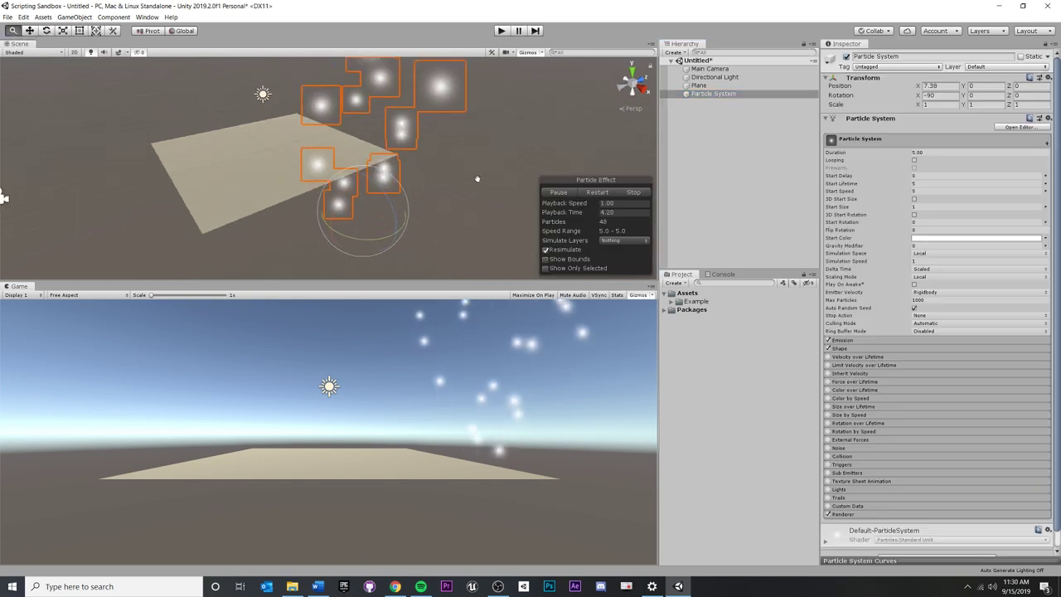
right_click_drag(477, 179, 409, 160, "alt")
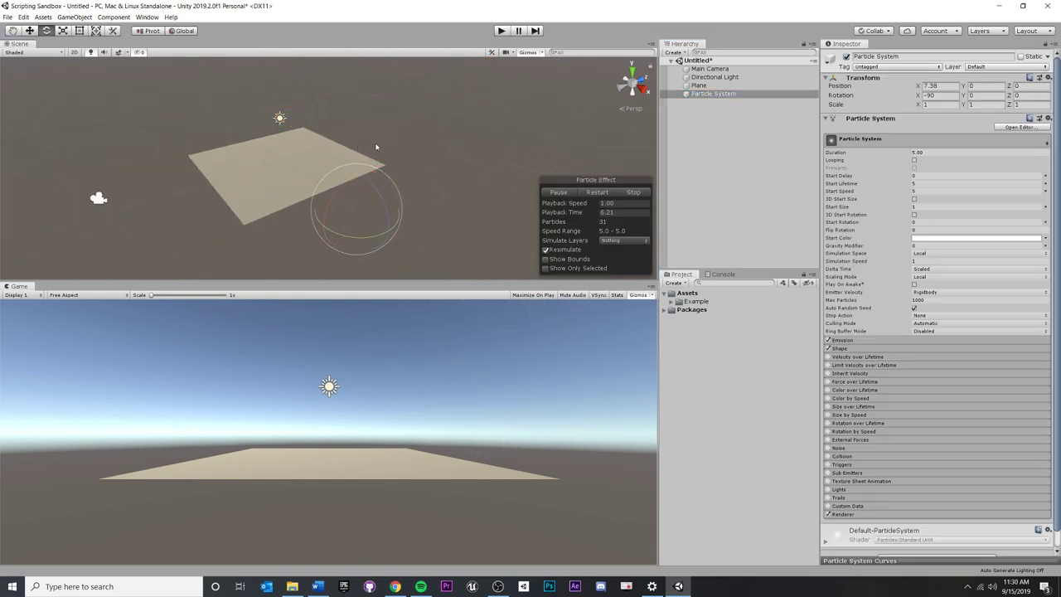
left_click_drag(536, 147, 242, 146, "alt")
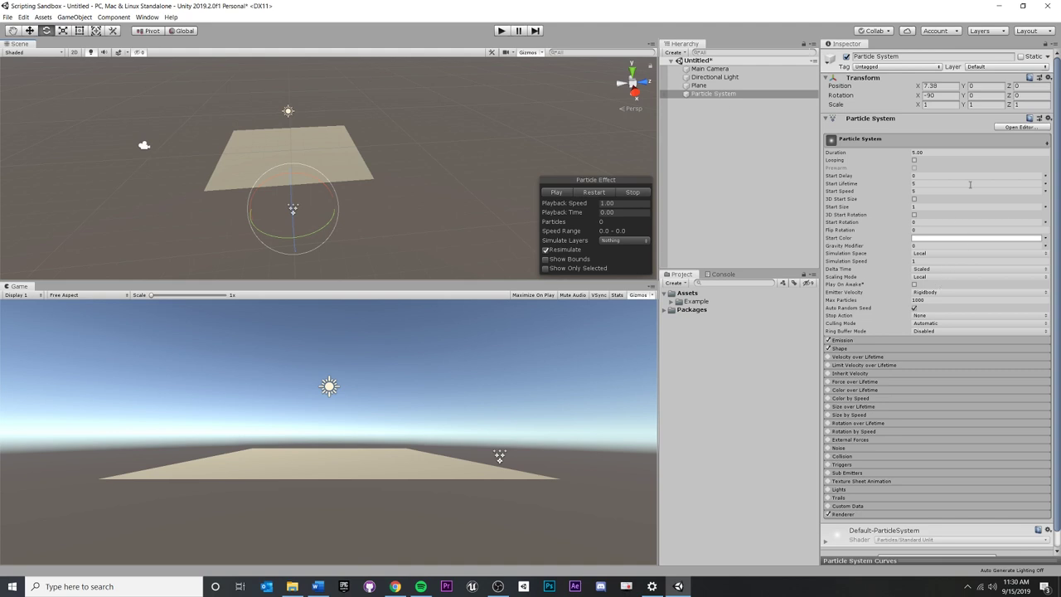
left_click(926, 277)
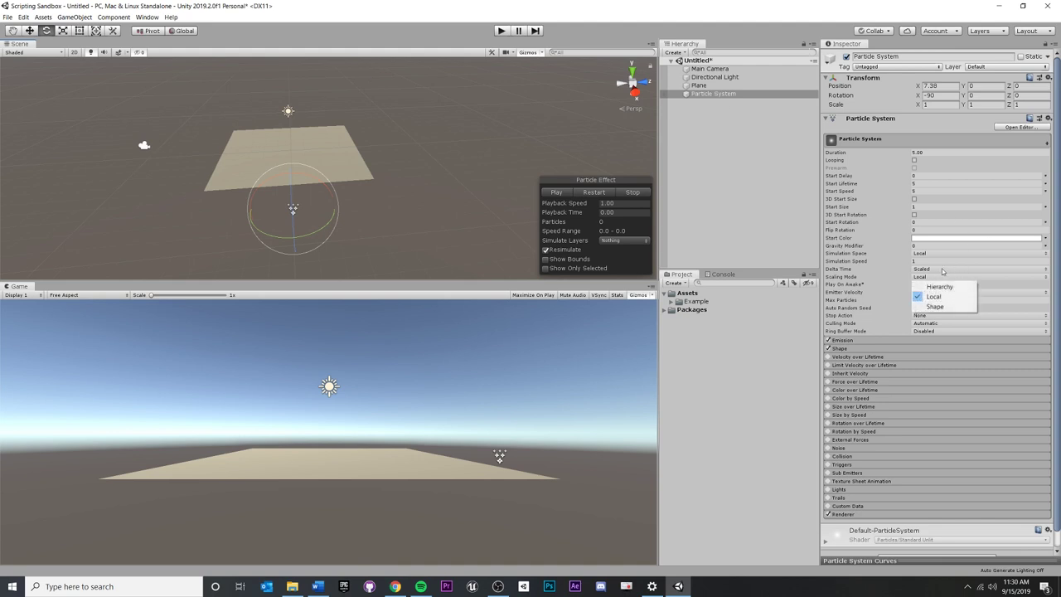
left_click(927, 254)
left_click(926, 254)
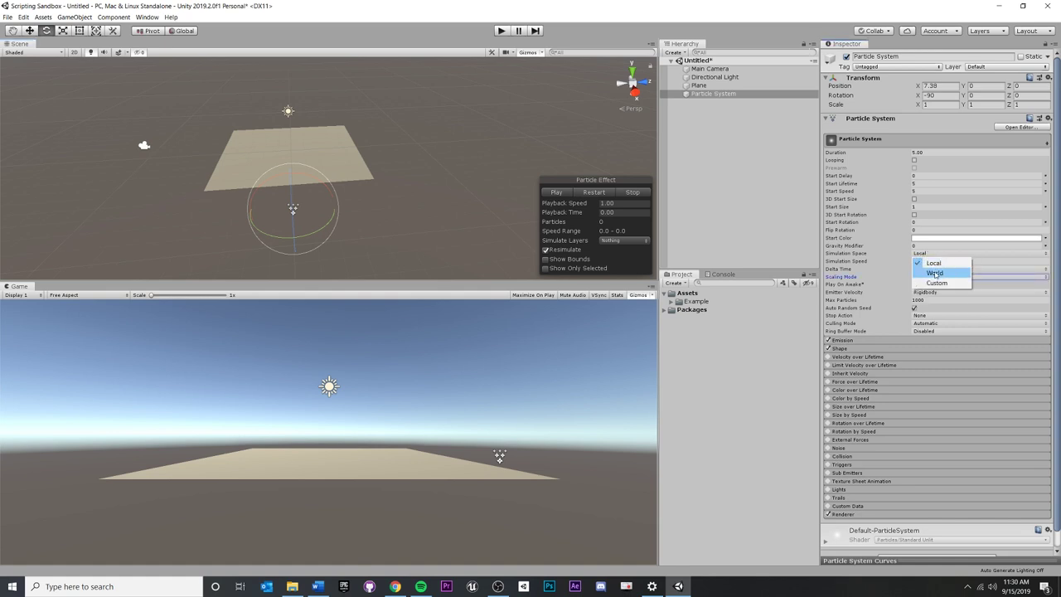
left_click(935, 274)
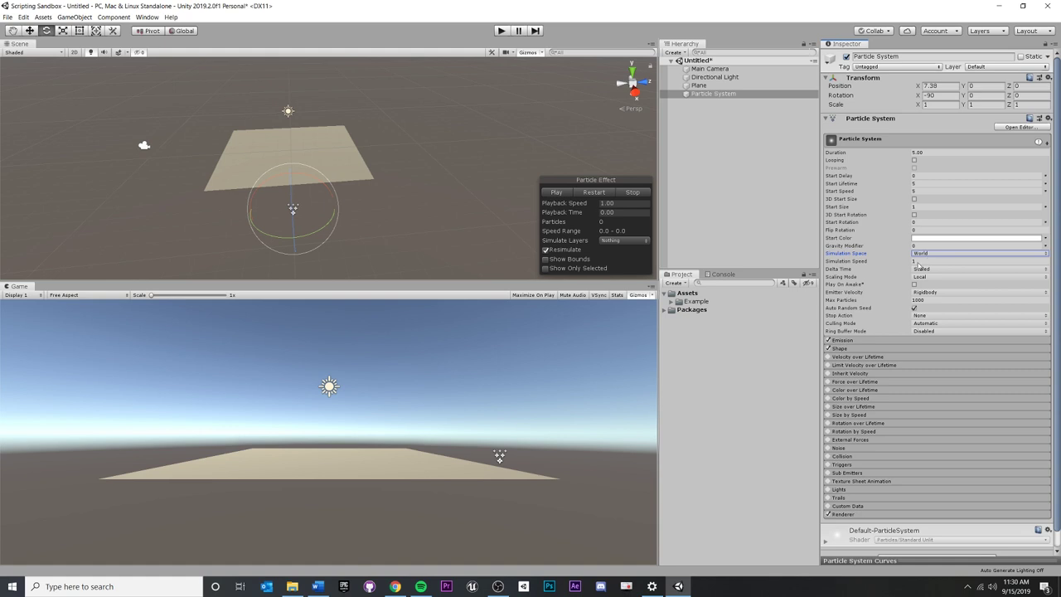
- Save the scene as ParticleScene in the Assets folder
key("ctrl+s")
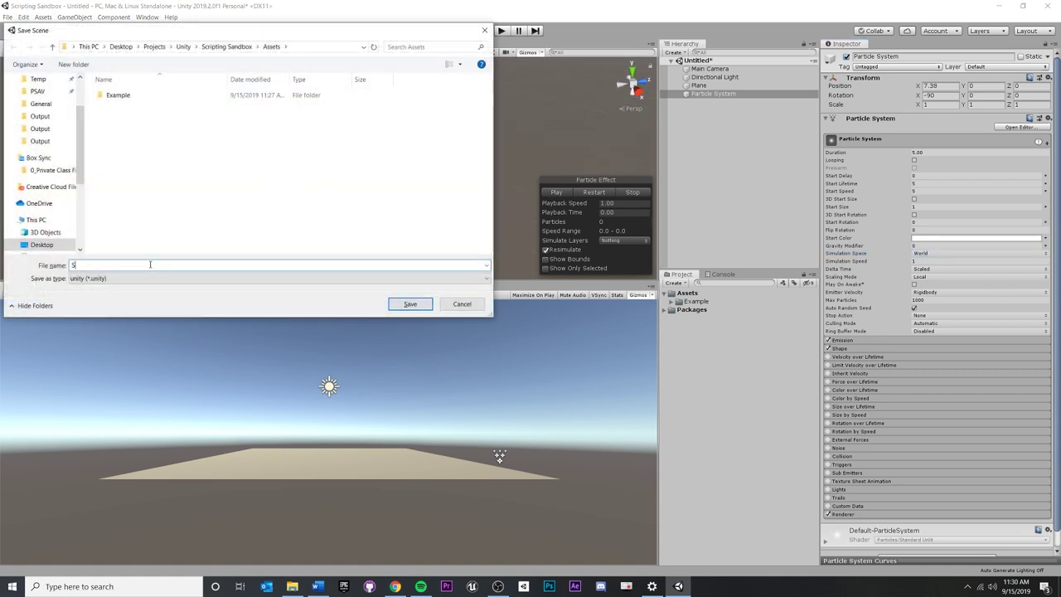
type("ParticleScene")
key("Return")
- Add a burst of 30 particles at time 0 to the Emission settings and preview the effect
left_click_drag(348, 249, 377, 156, "alt")
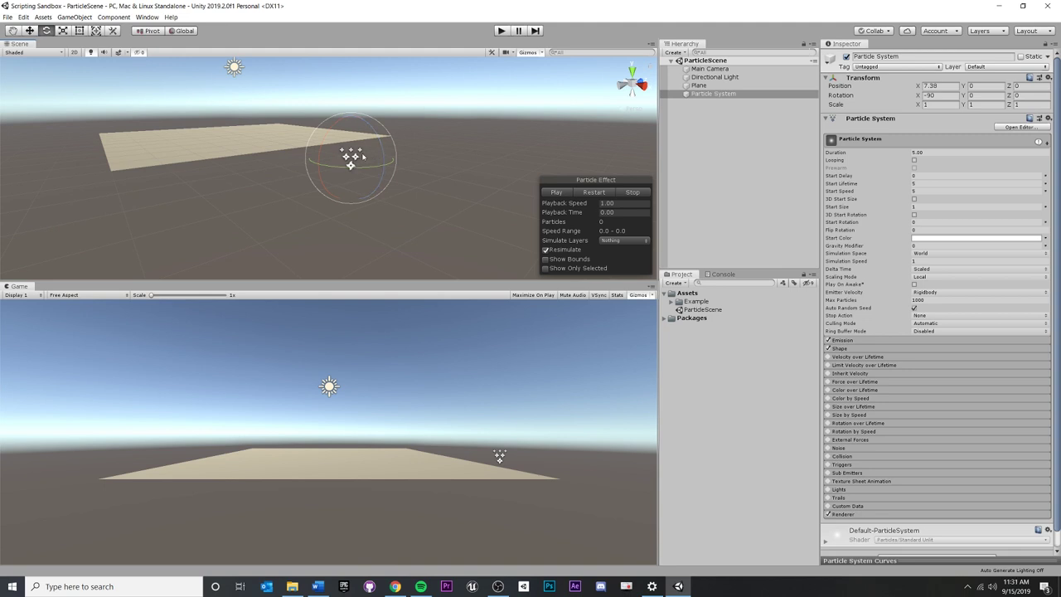
left_click(852, 342)
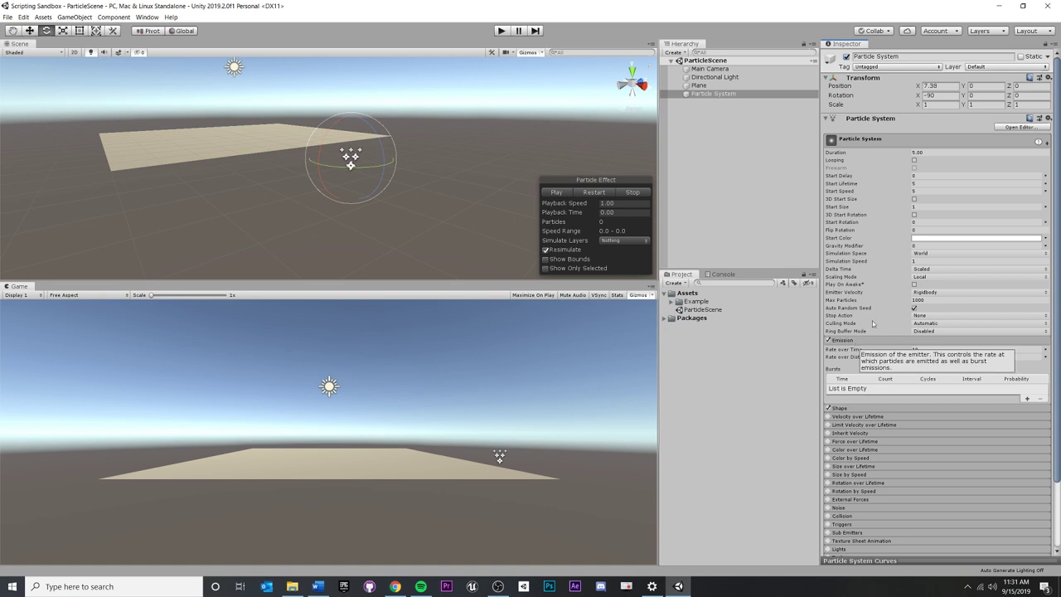
scroll(883, 305, "down", 3)
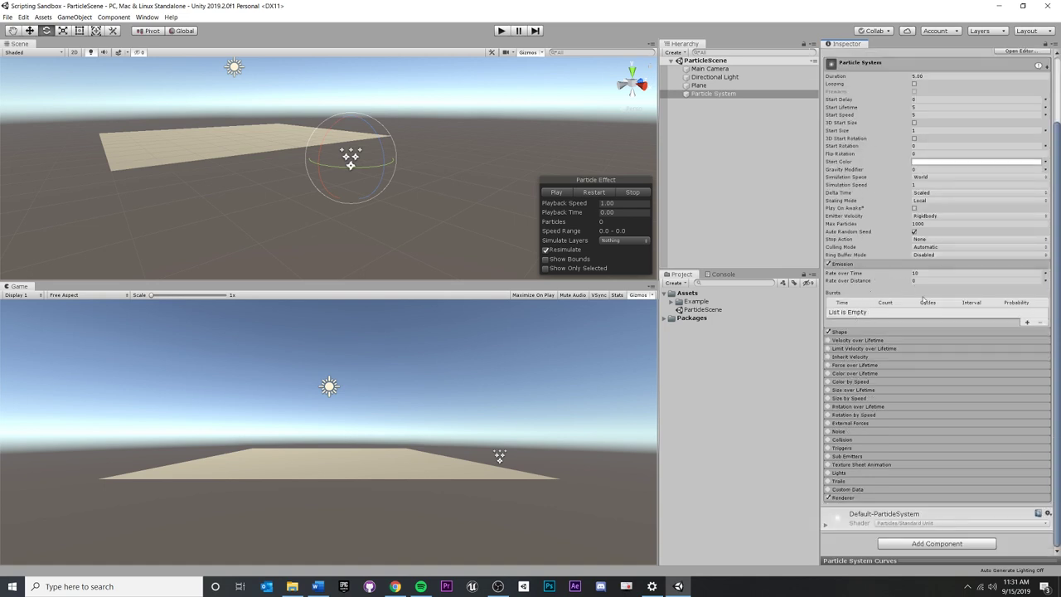
left_click(1027, 323)
left_click_drag(459, 139, 427, 198, "alt")
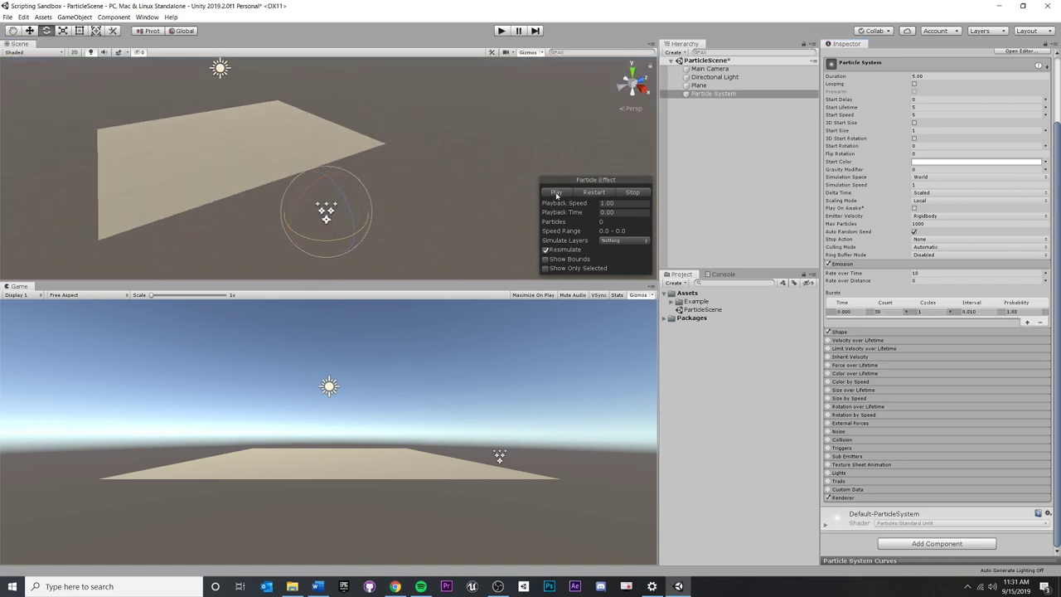
left_click(556, 193)
- Preview the effect once more and set the particle system's Duration to 0.05
scroll(931, 203, "up", 3)
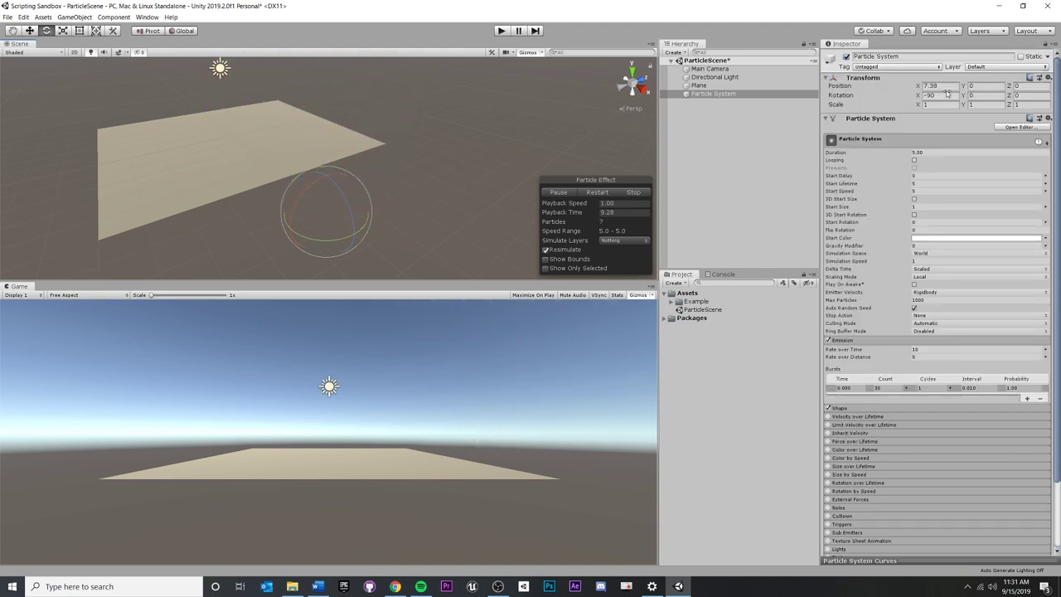
left_click(896, 157)
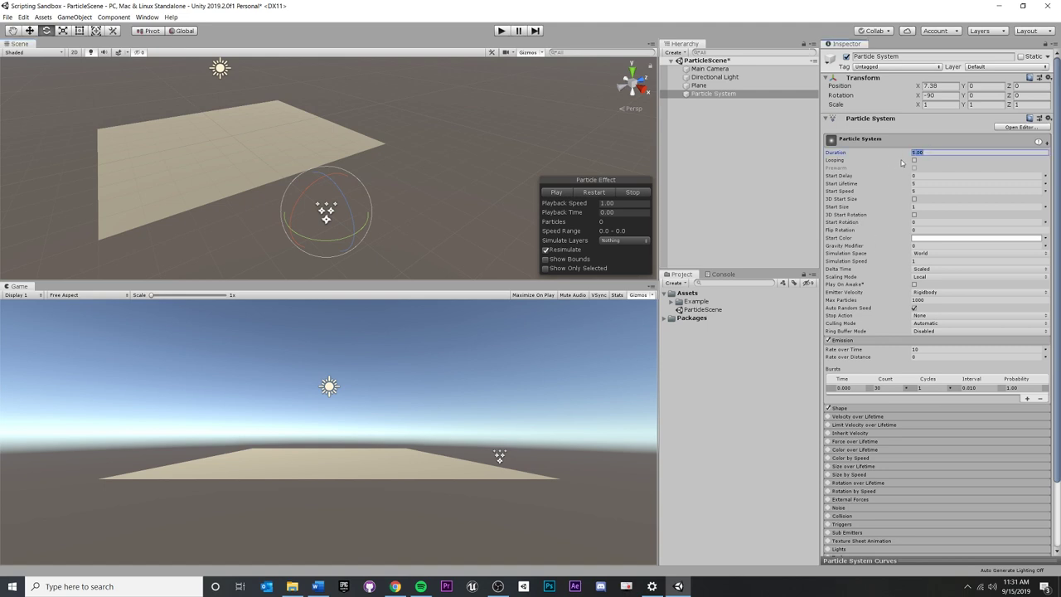
left_click(557, 192)
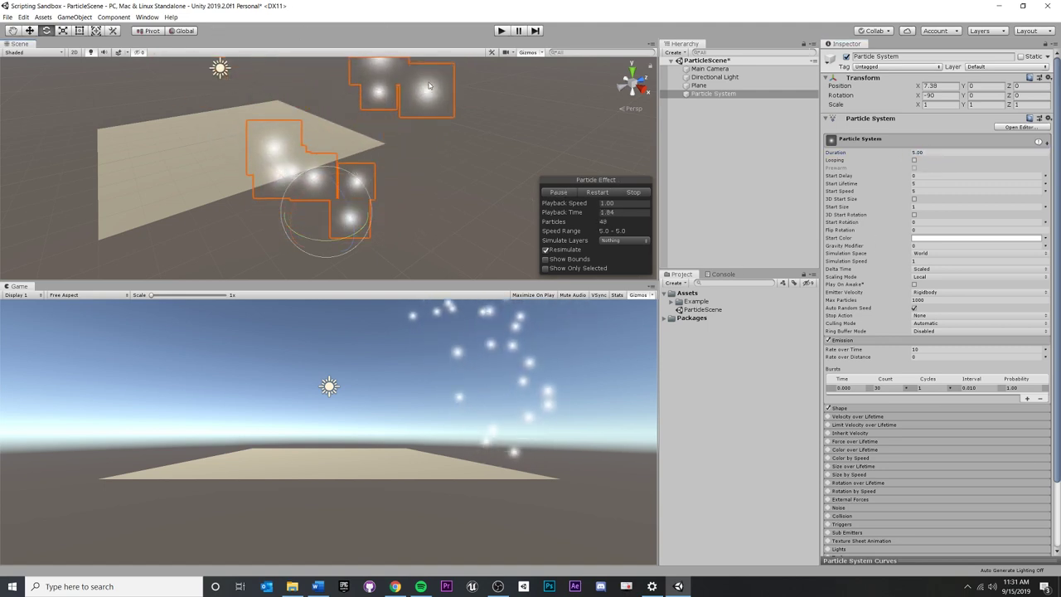
left_click(637, 192)
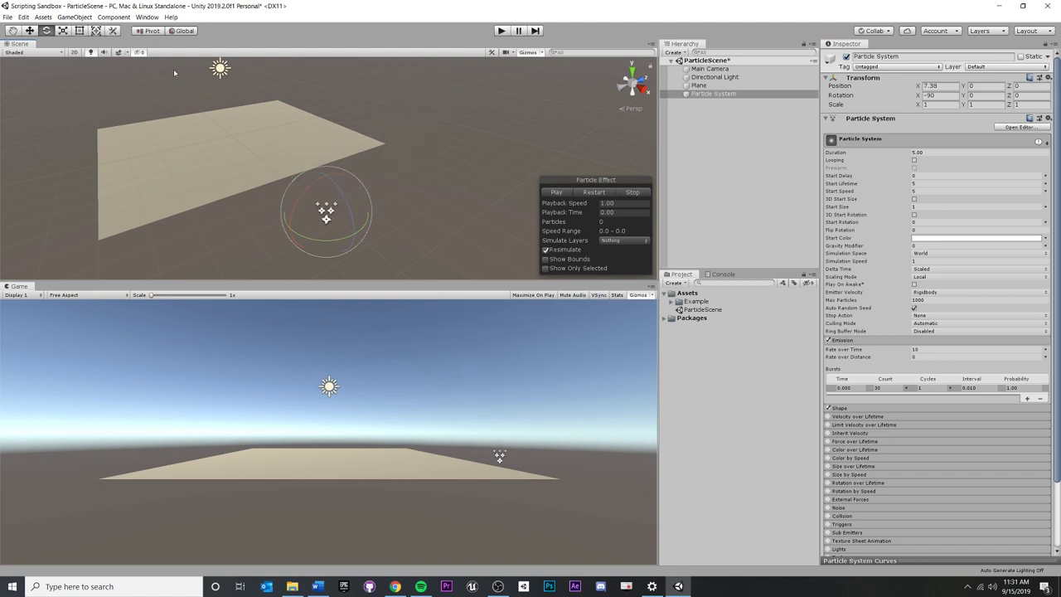
left_click(939, 153)
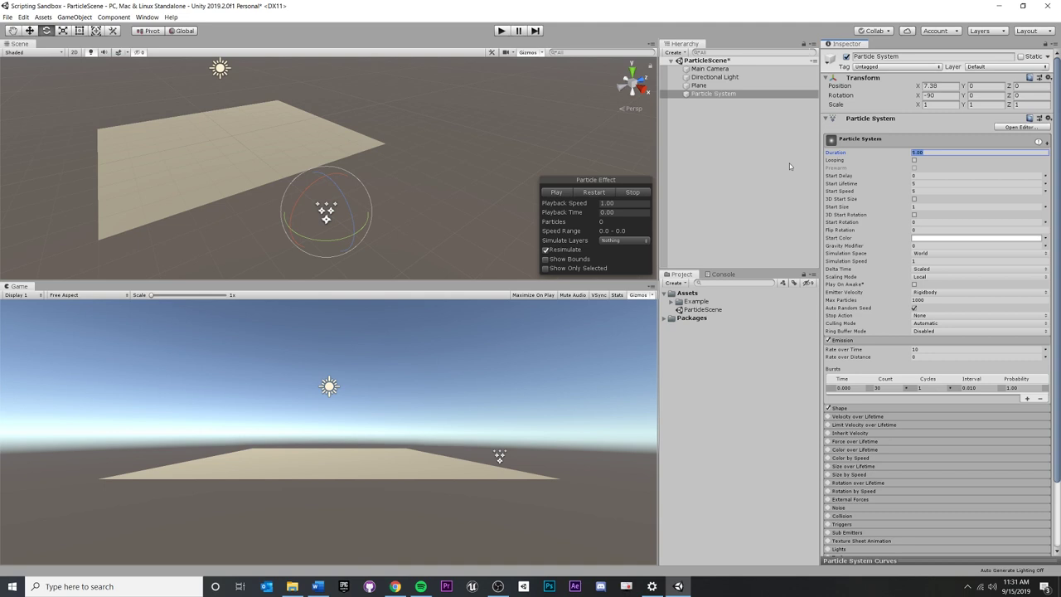
type("0.05")
- Play and stop the shortened particle effect several times to check the single burst
left_click(556, 192)
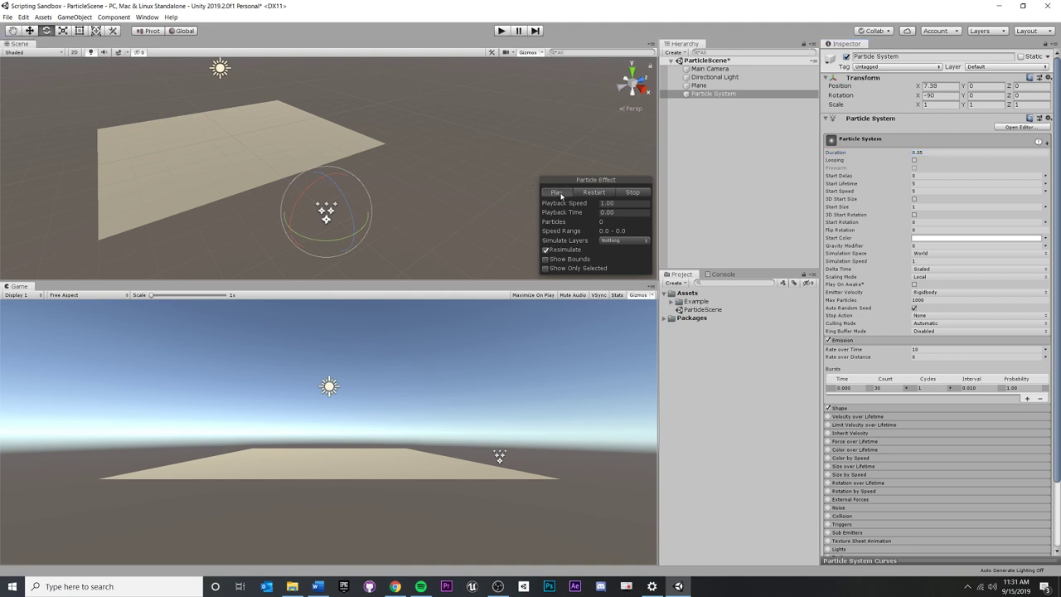
left_click(633, 192)
left_click(557, 192)
left_click(632, 194)
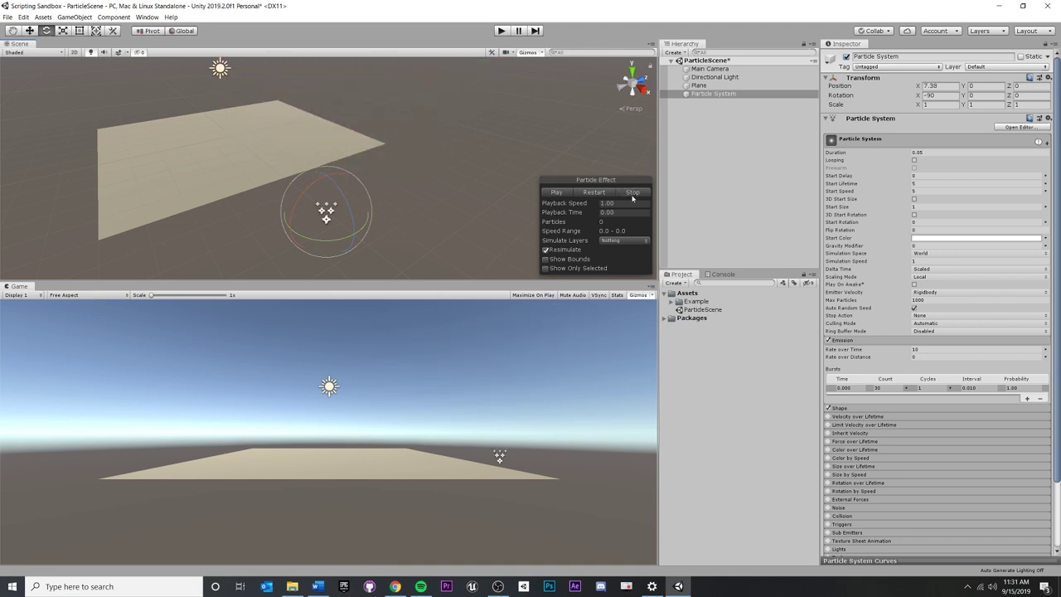
left_click(556, 192)
left_click(557, 193)
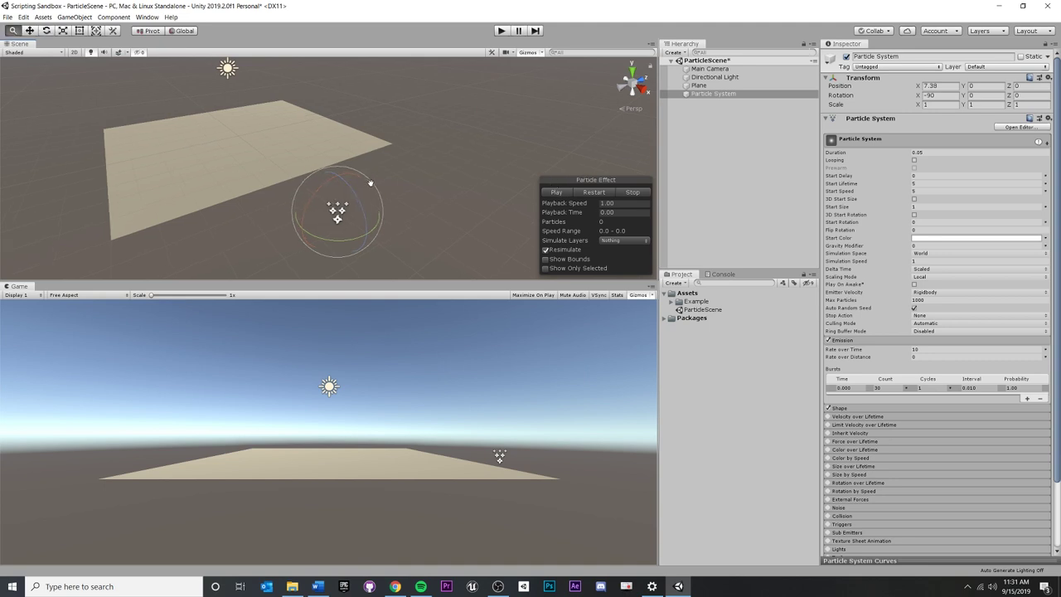
- Try a wider cone angle in the particle system's Shape settings and preview the burst
scroll(920, 336, "down", 3)
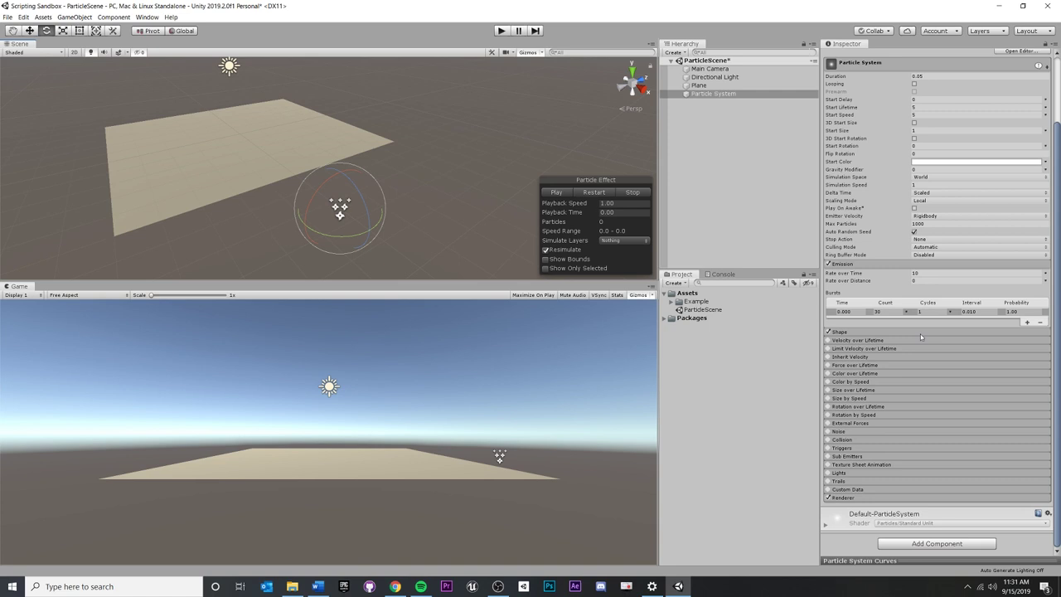
left_click(851, 334)
scroll(884, 348, "down", 5)
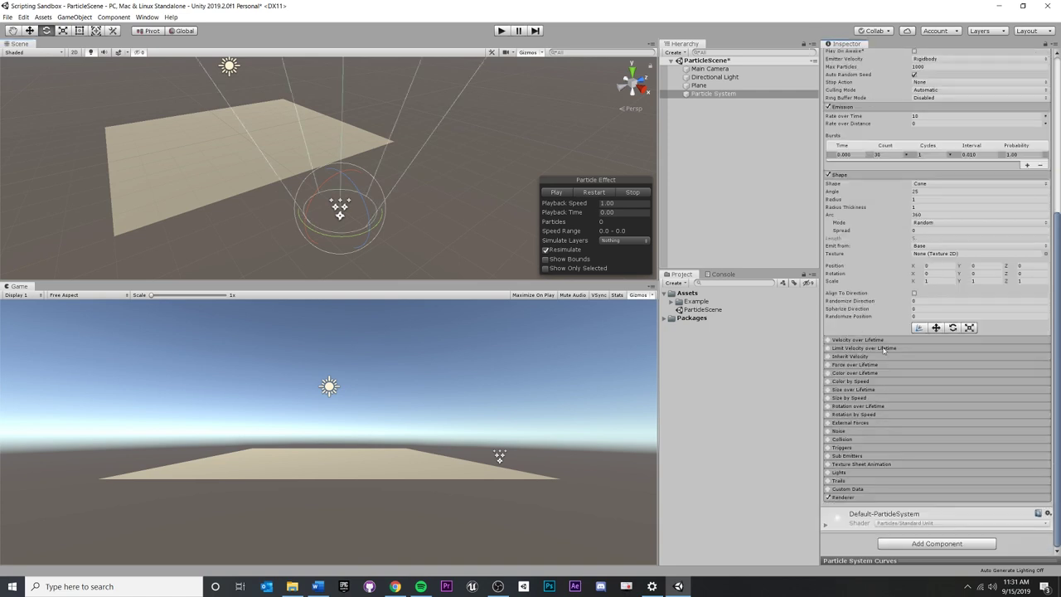
left_click_drag(833, 191, 261, 200)
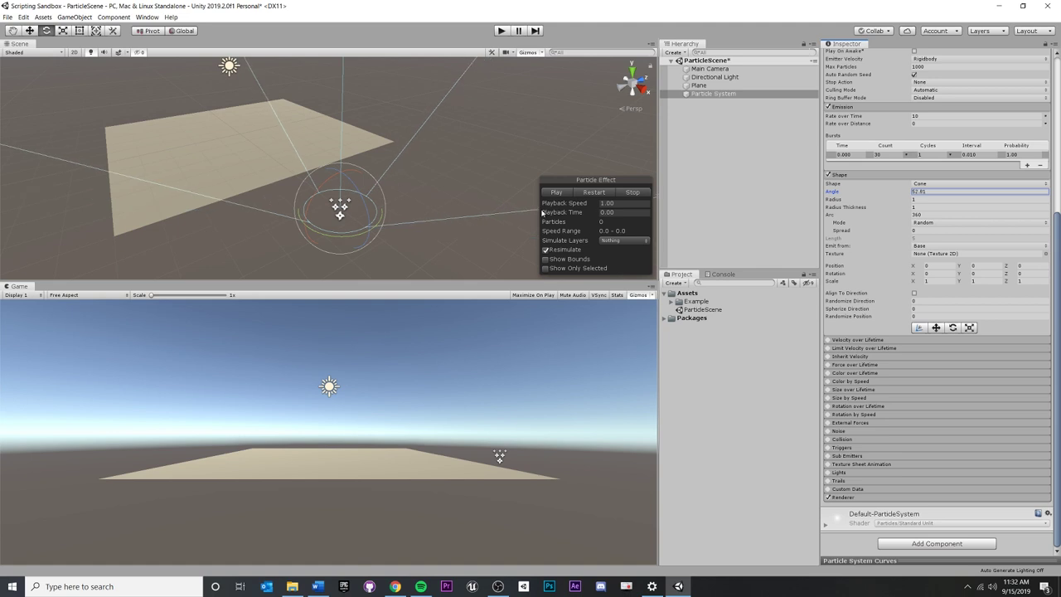
left_click(556, 191)
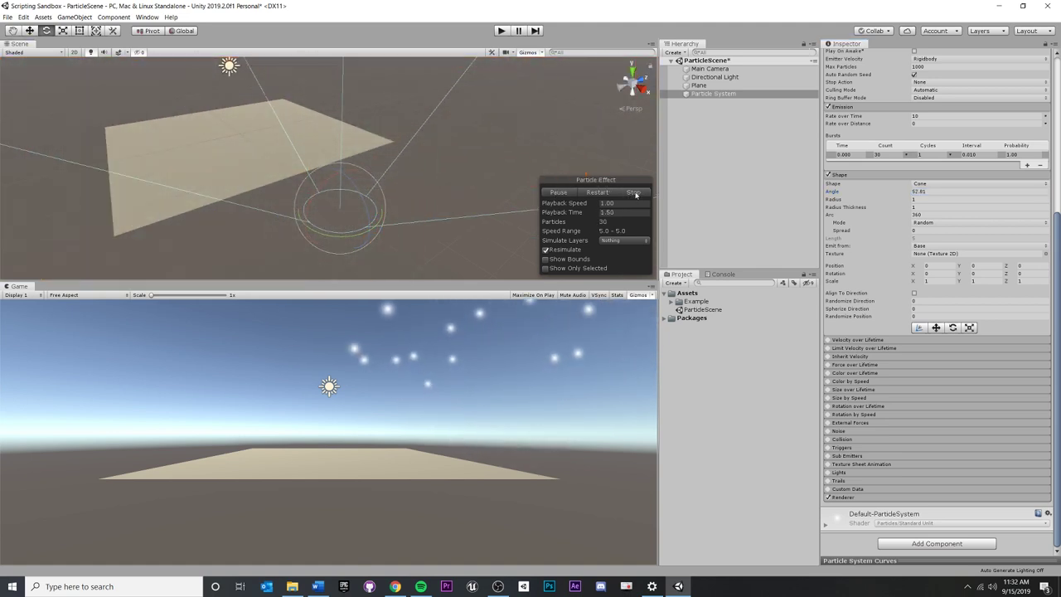
left_click(633, 192)
- Change the emission shape to Sphere and preview the burst twice
left_click(935, 184)
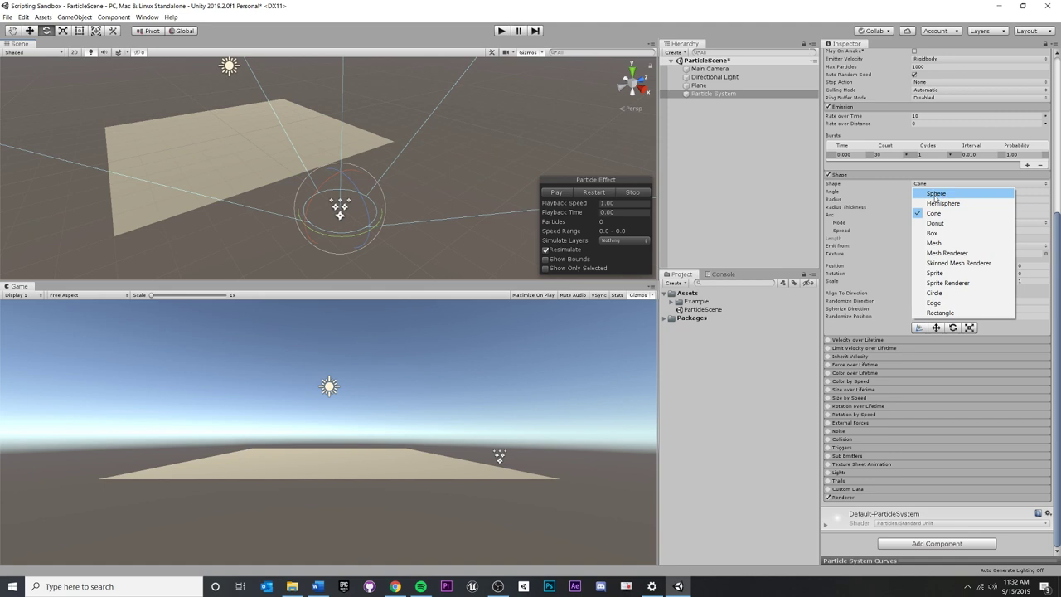
left_click(935, 194)
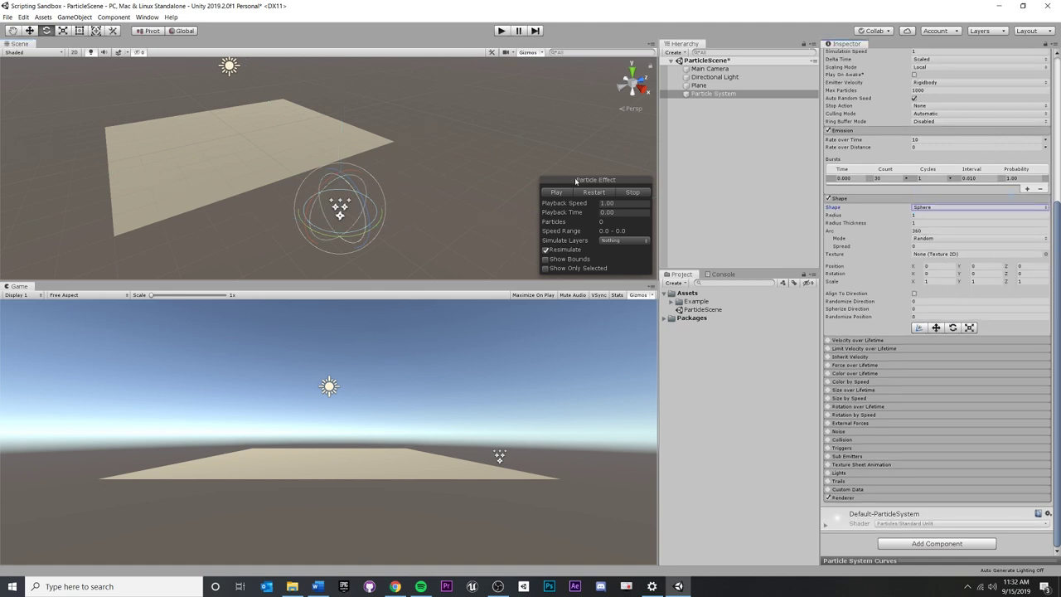
left_click(556, 191)
left_click(632, 191)
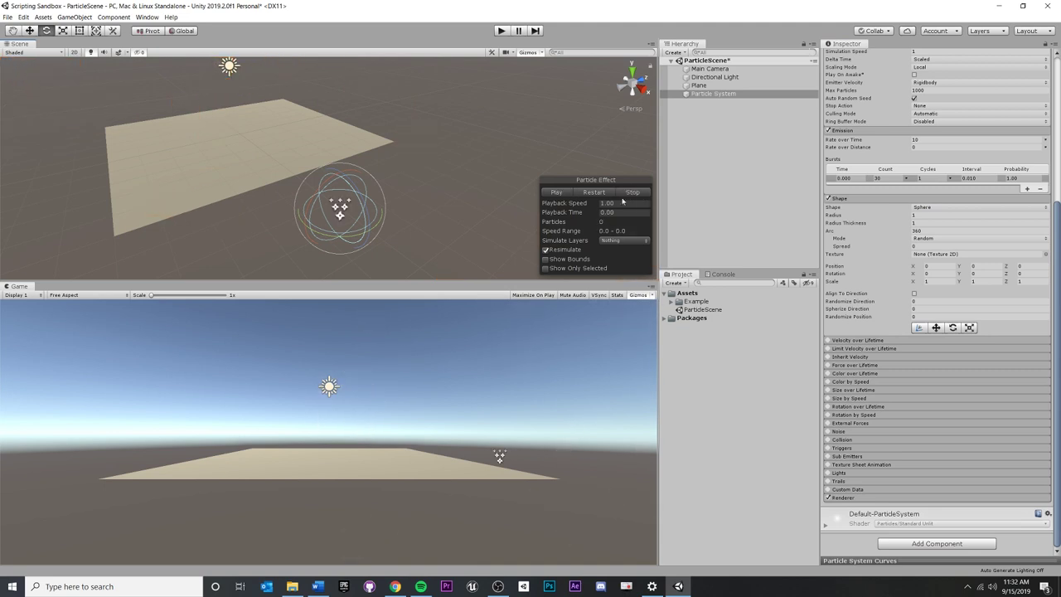
left_click(553, 192)
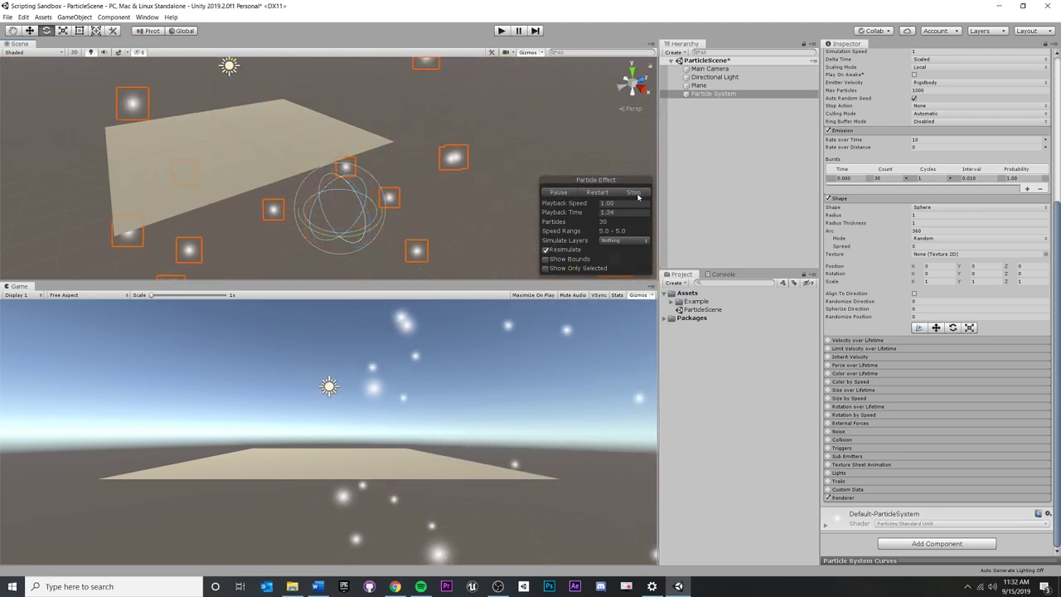
left_click(639, 193)
- Set the Renderer's Render Mode to Stretched Billboard and preview the stretched particles
middle_click_drag(367, 166, 392, 141)
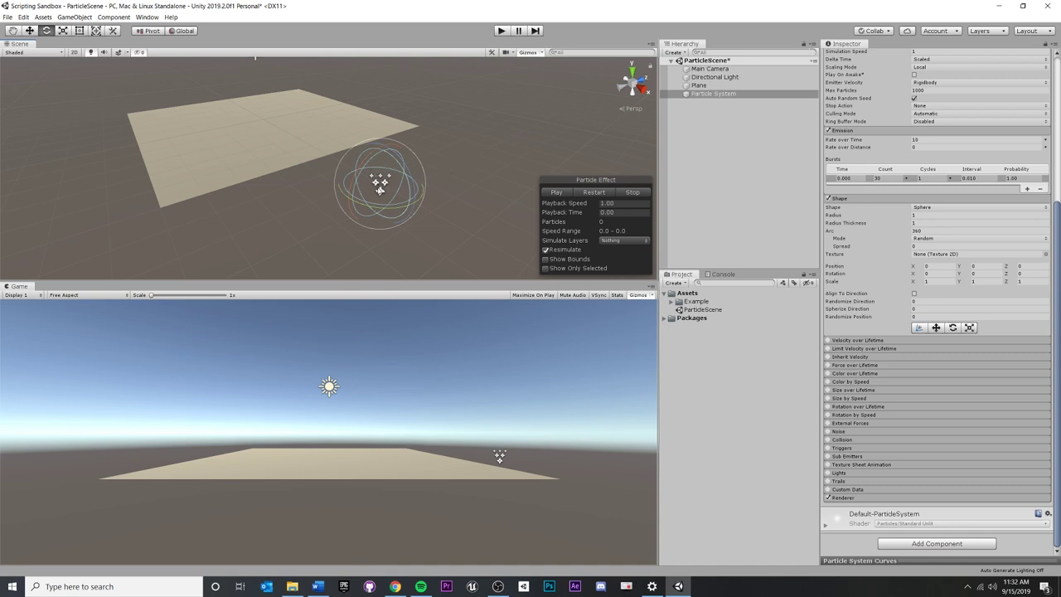
left_click_drag(515, 148, 389, 142, "alt")
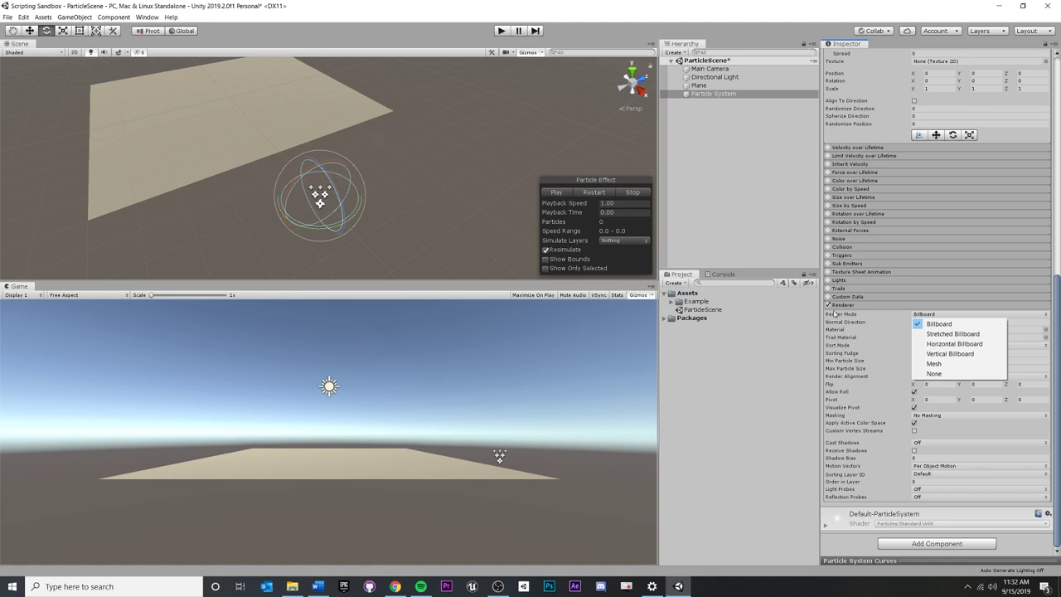
left_click(948, 334)
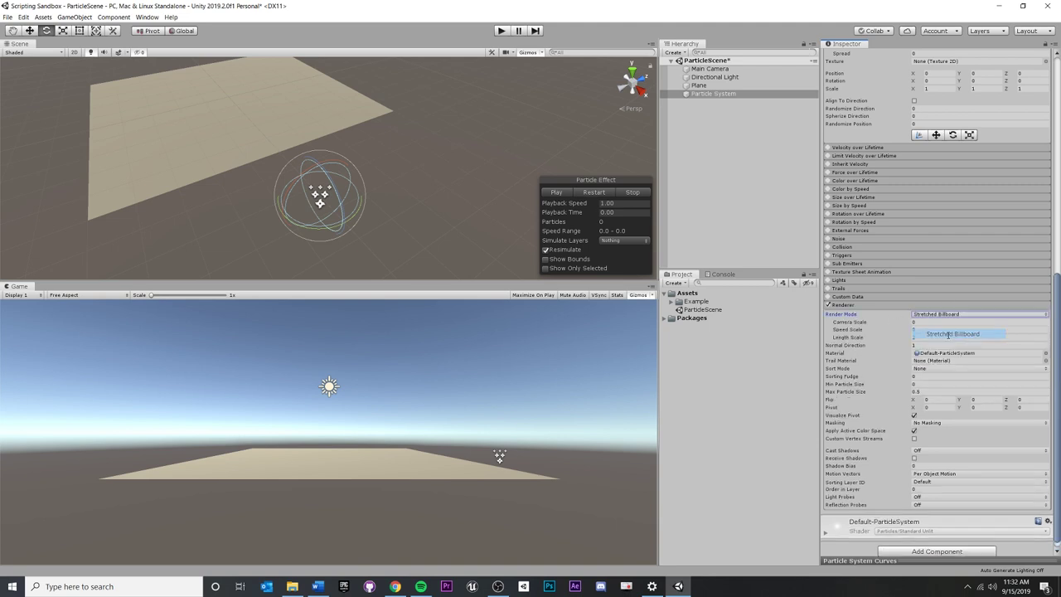
left_click(557, 192)
left_click(557, 192)
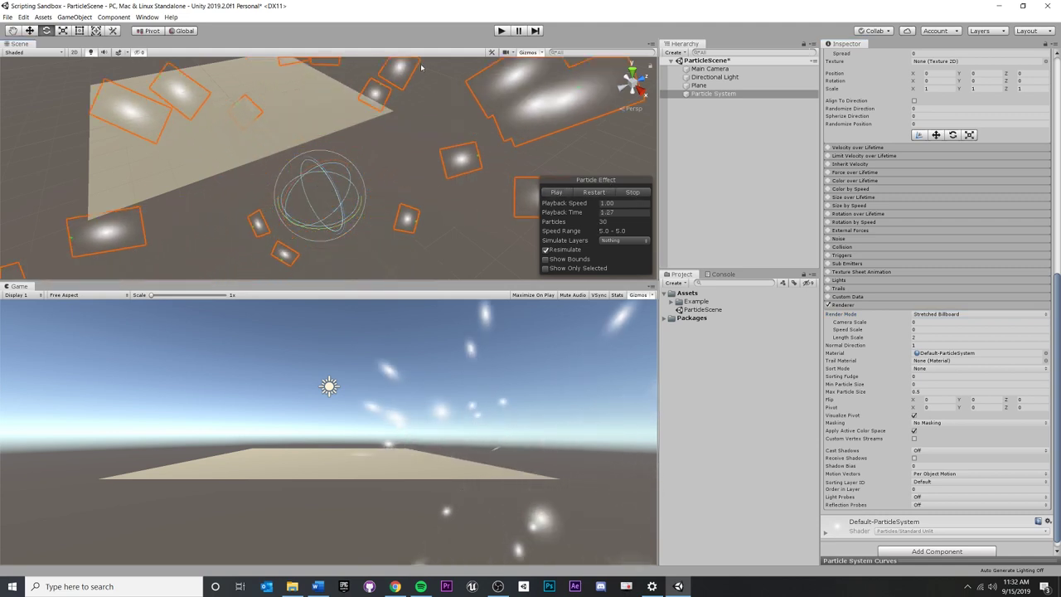
left_click(557, 191)
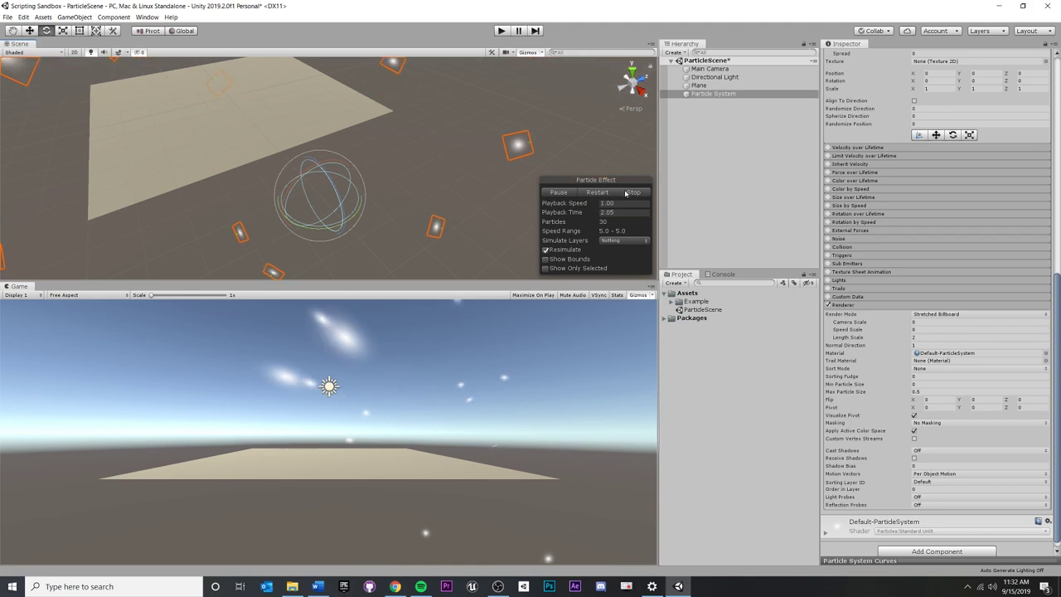
left_click(556, 192)
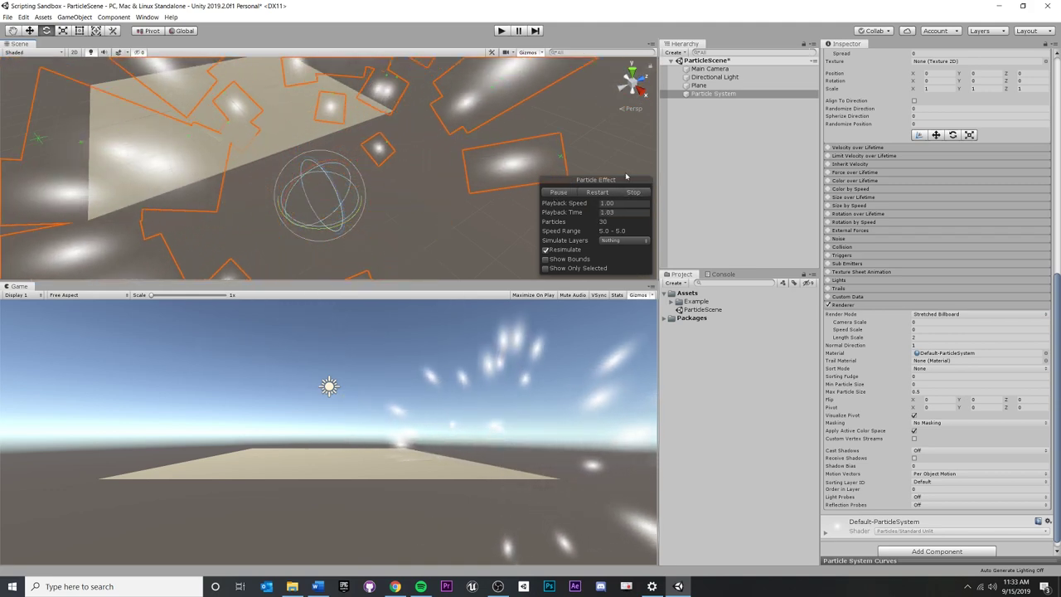
left_click(637, 193)
- Replay the stretched particle burst from another view and pause it while the particles are in the air
middle_click_drag(388, 198, 459, 171)
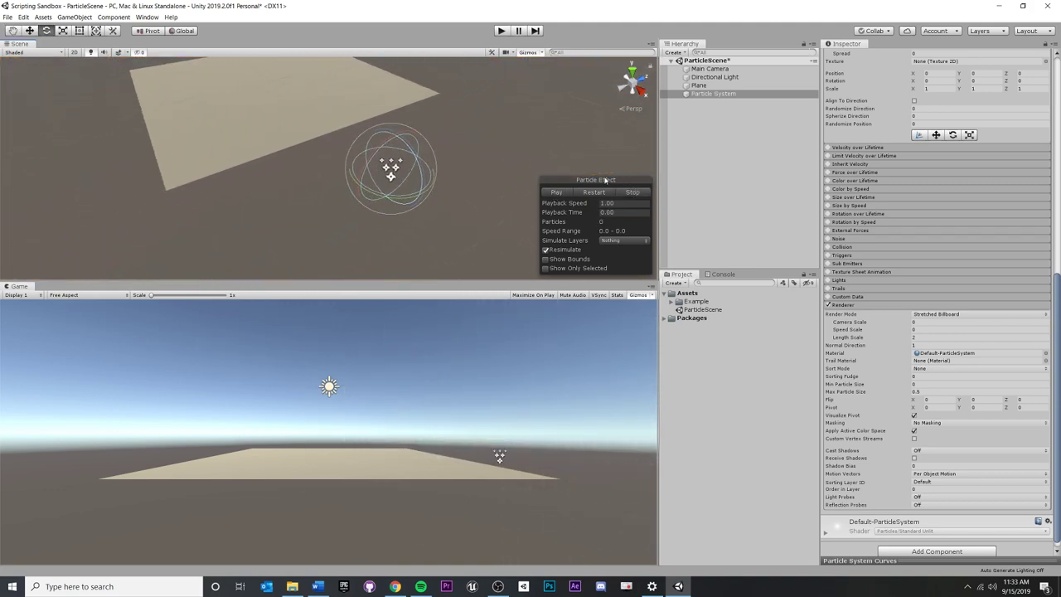
left_click(557, 192)
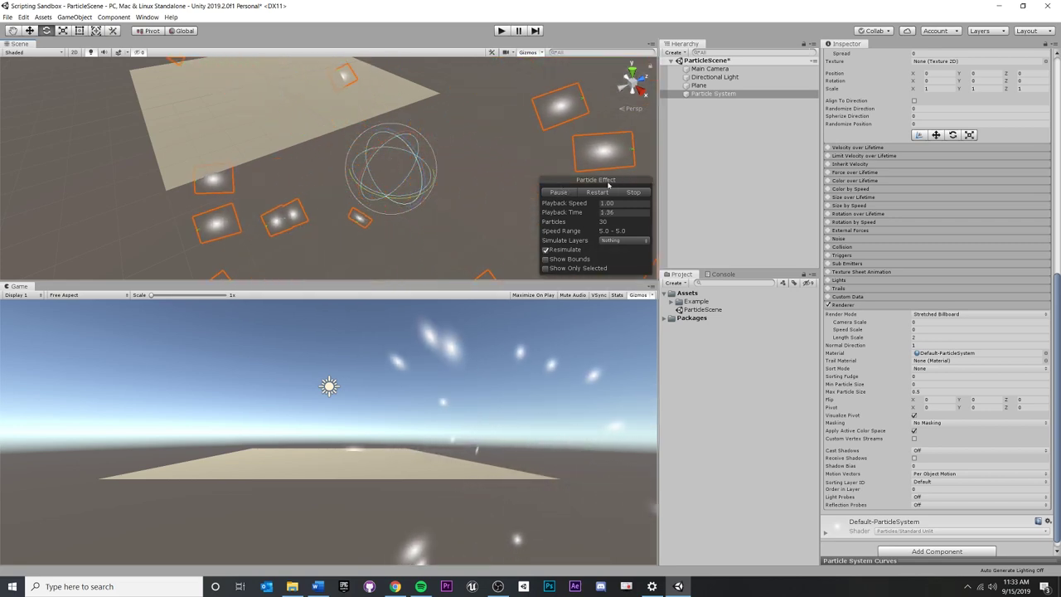
left_click(636, 195)
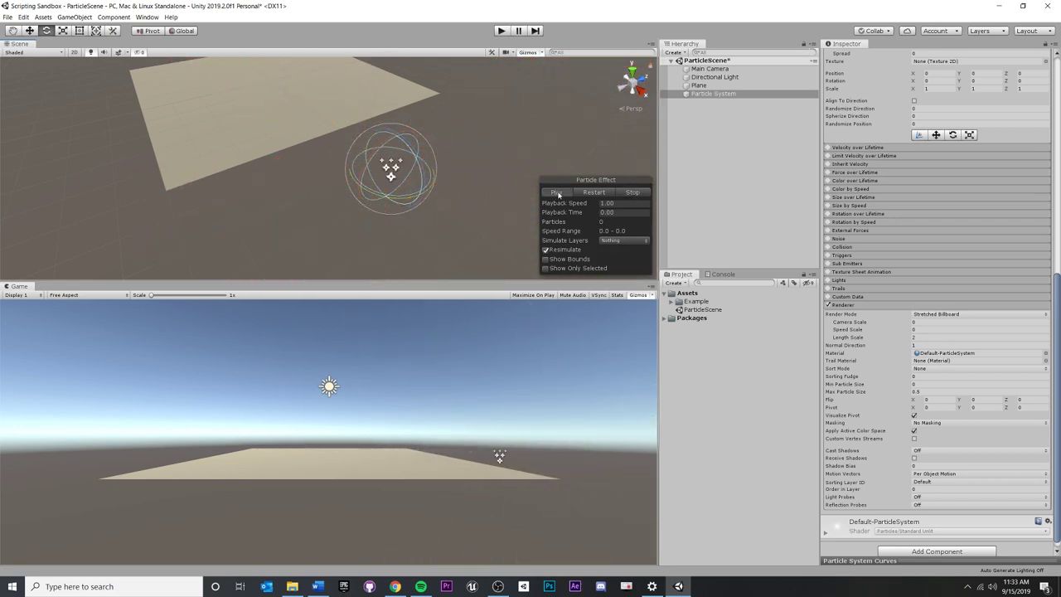
left_click(557, 192)
left_click(593, 189)
left_click(554, 192)
left_click(560, 193)
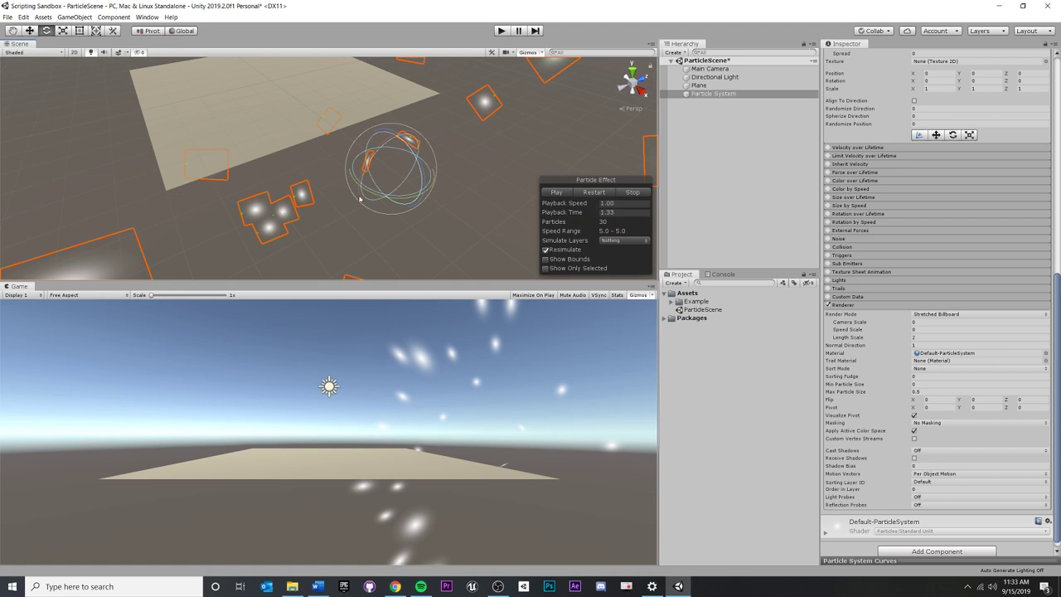
- Assign the Sprites-Default material to the particle system's Renderer and preview the burst several times
left_click(1045, 353)
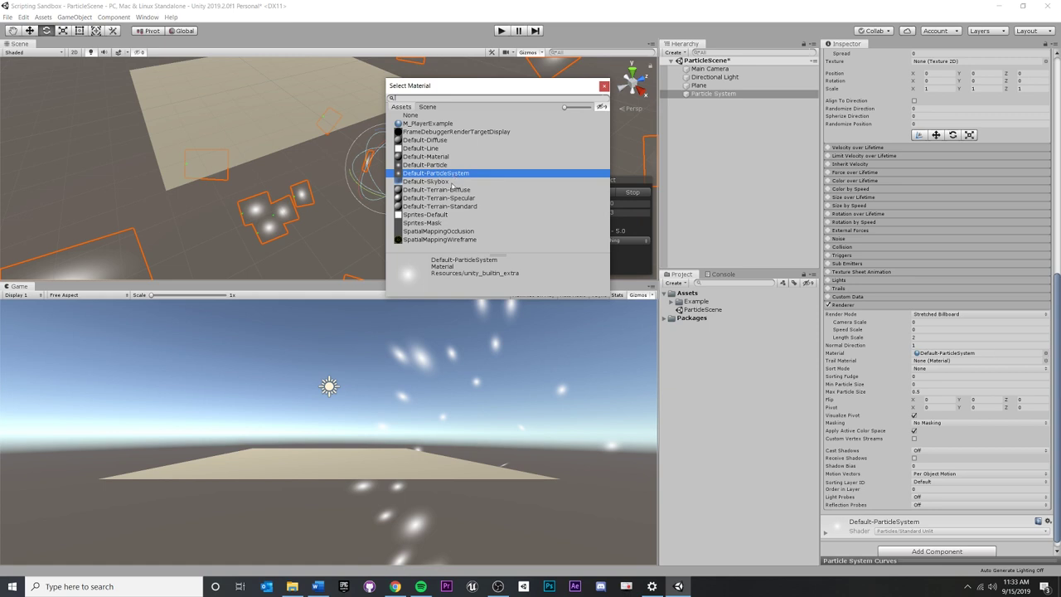
left_click(423, 214)
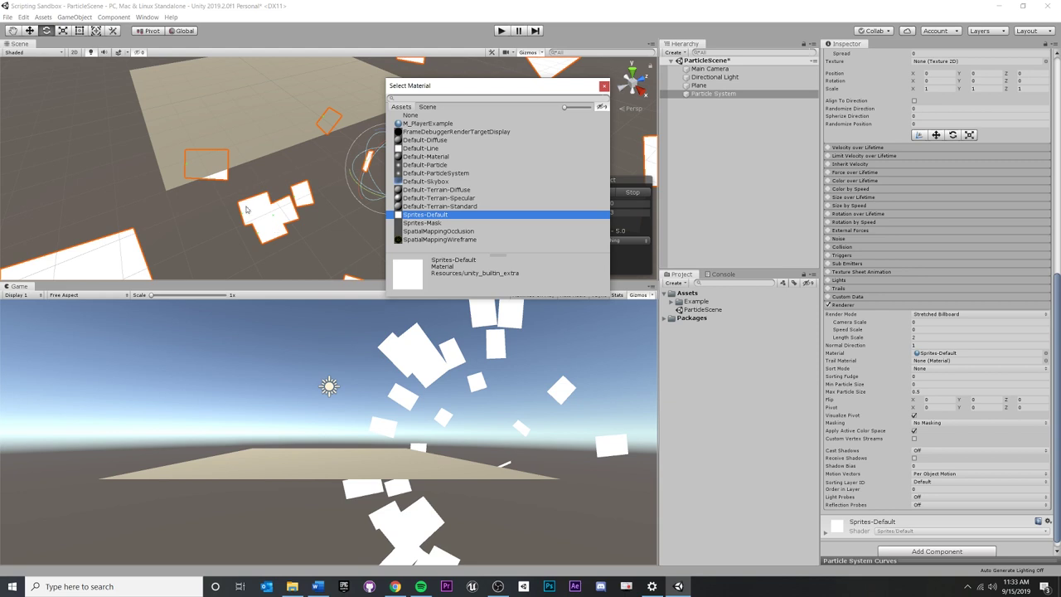
left_click(603, 87)
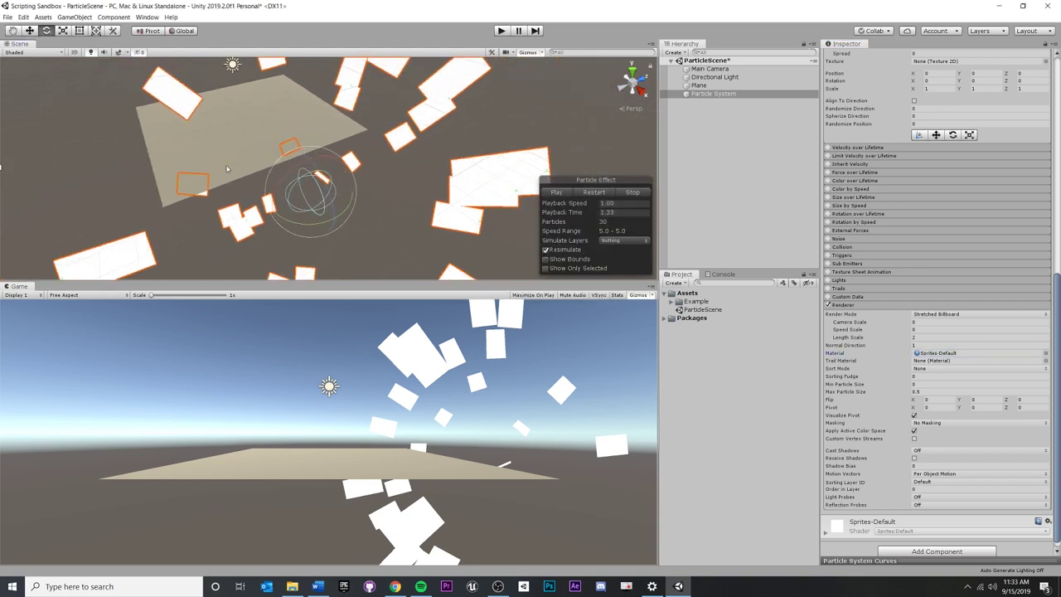
middle_click_drag(335, 143, 381, 114)
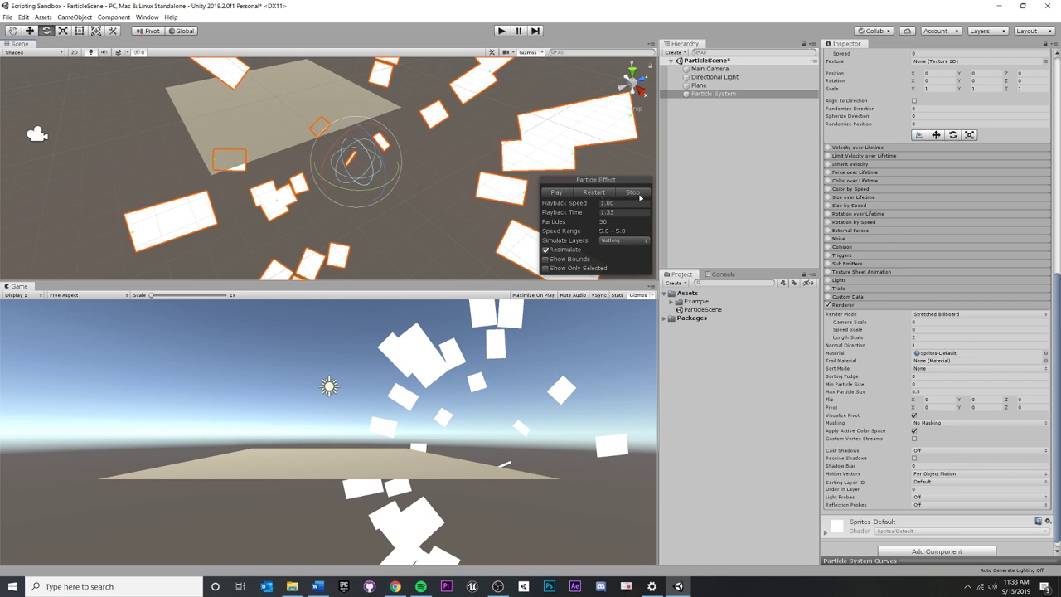
left_click(632, 192)
left_click(556, 192)
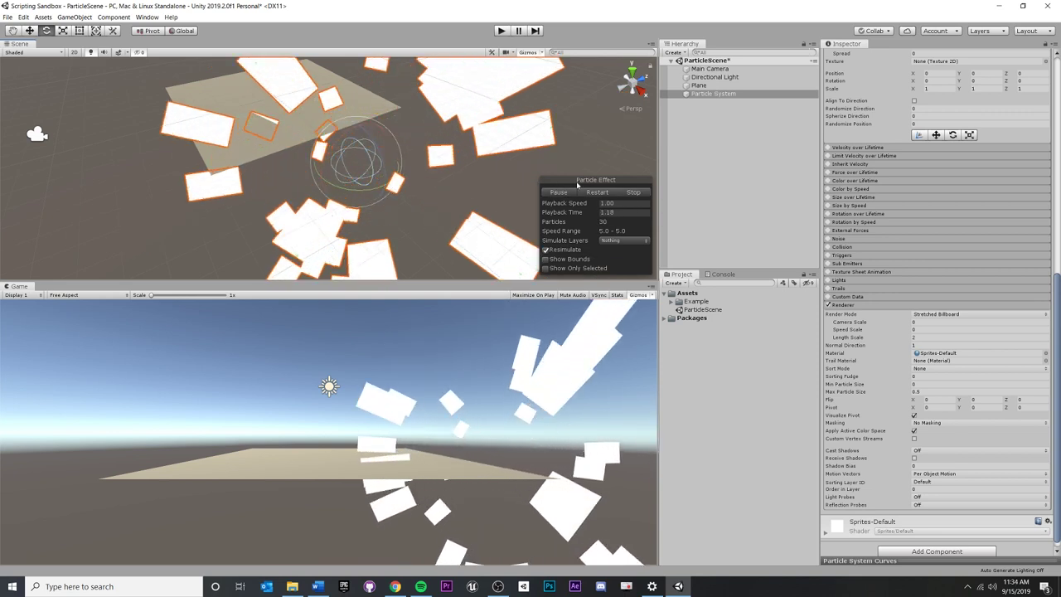
left_click(632, 192)
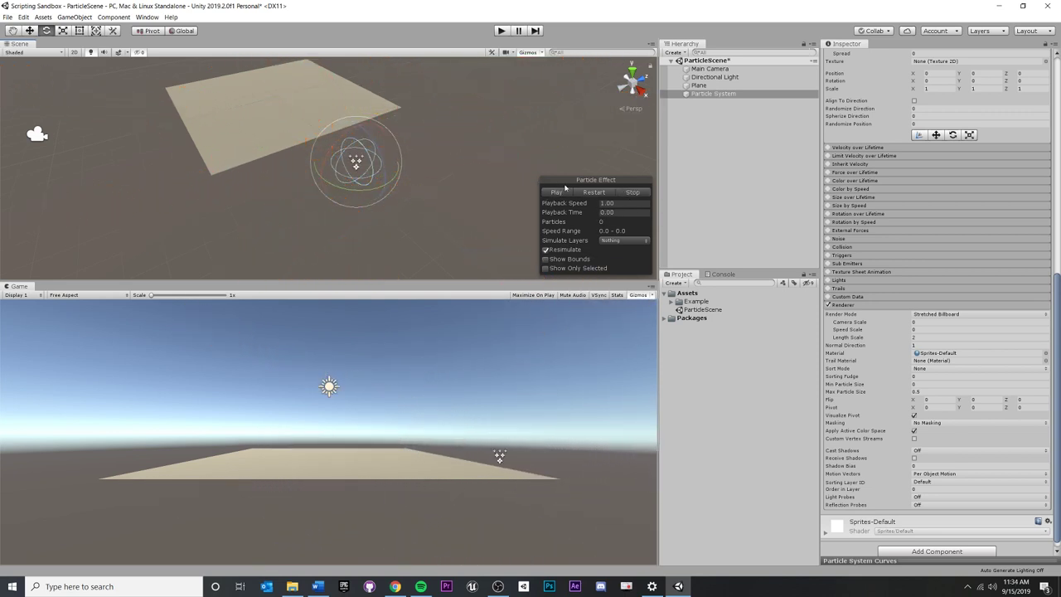
left_click(556, 192)
left_click(632, 193)
left_click(566, 195)
- Try a Start Size of 0.6 for the particles and preview the burst
scroll(951, 301, "up", 10)
scroll(951, 300, "up", 1)
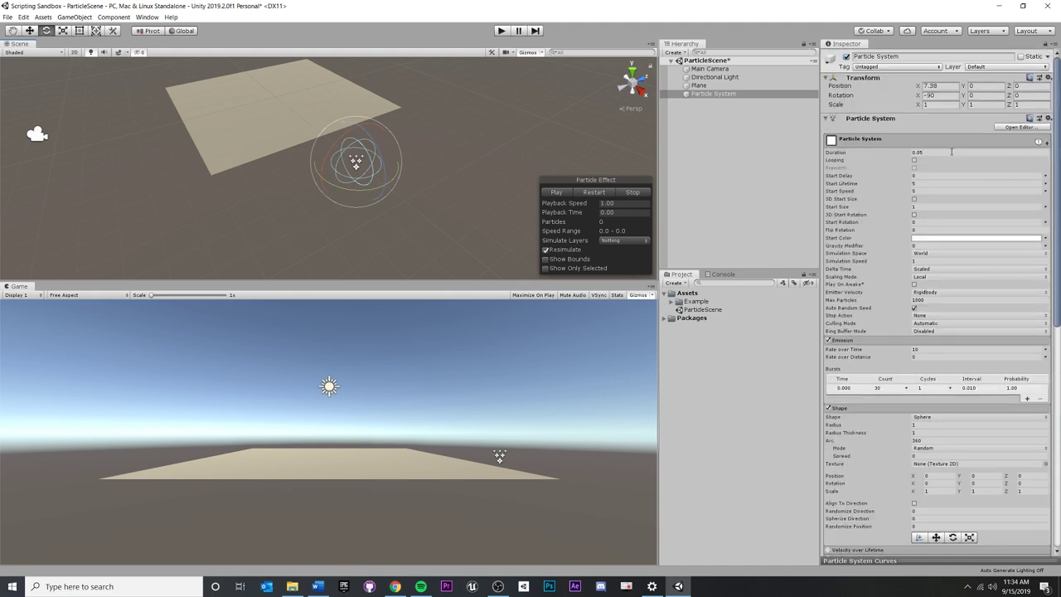
left_click(927, 208)
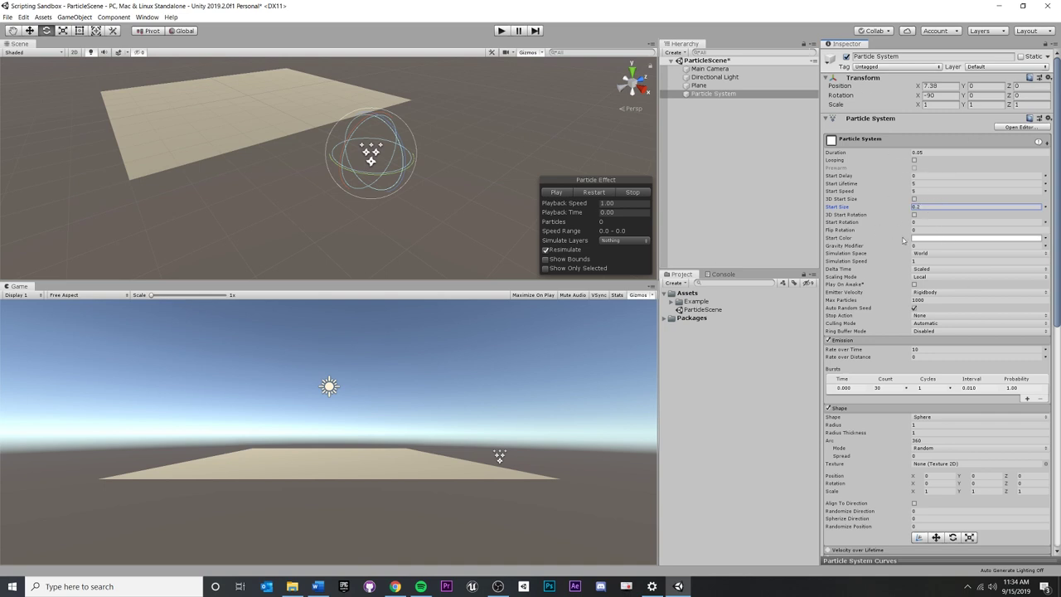
left_click_drag(927, 209, 814, 209)
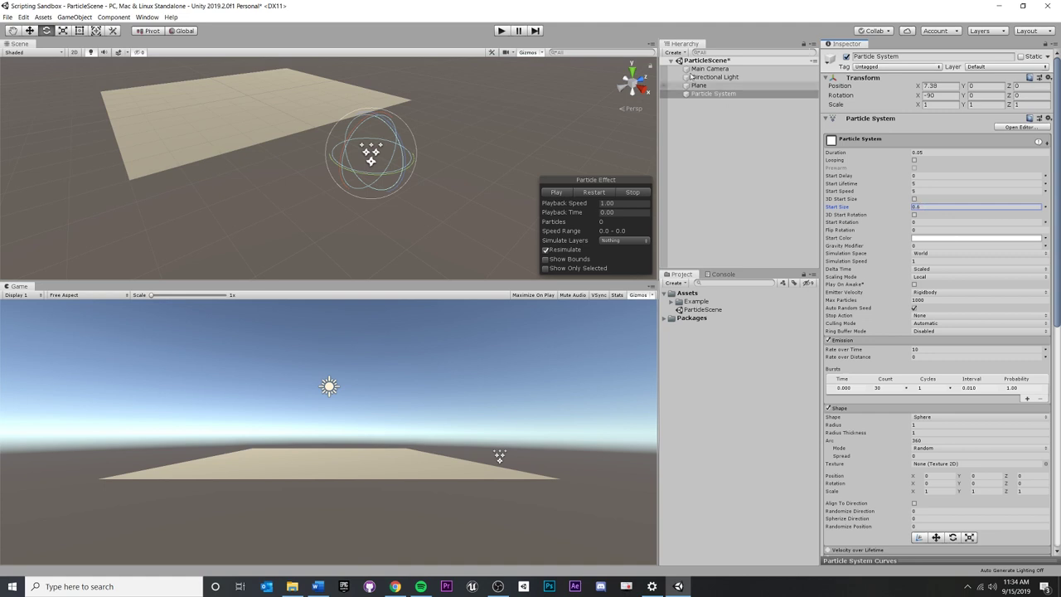
left_click(556, 192)
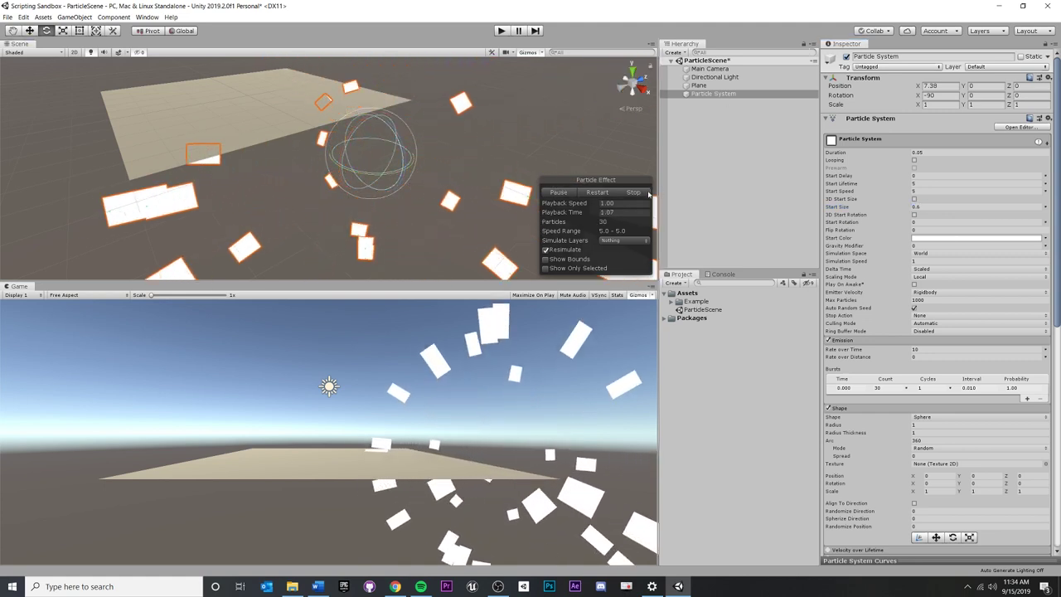
left_click(586, 191)
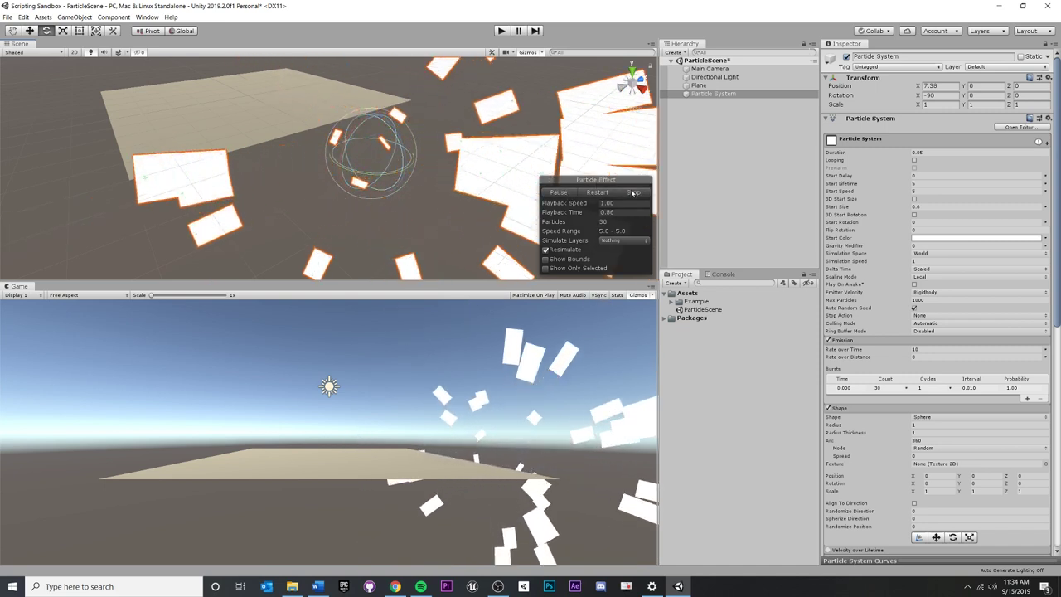
left_click(633, 192)
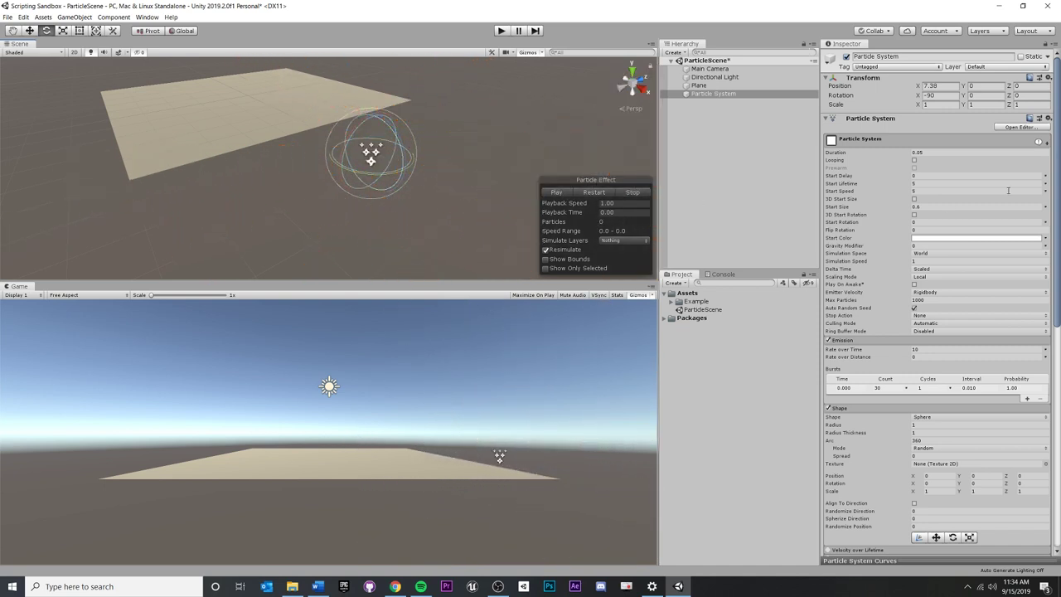
- Set the particles' Start Size to 0.2 and replay the burst several times
left_click(930, 207)
left_click(556, 191)
left_click(635, 193)
left_click(557, 191)
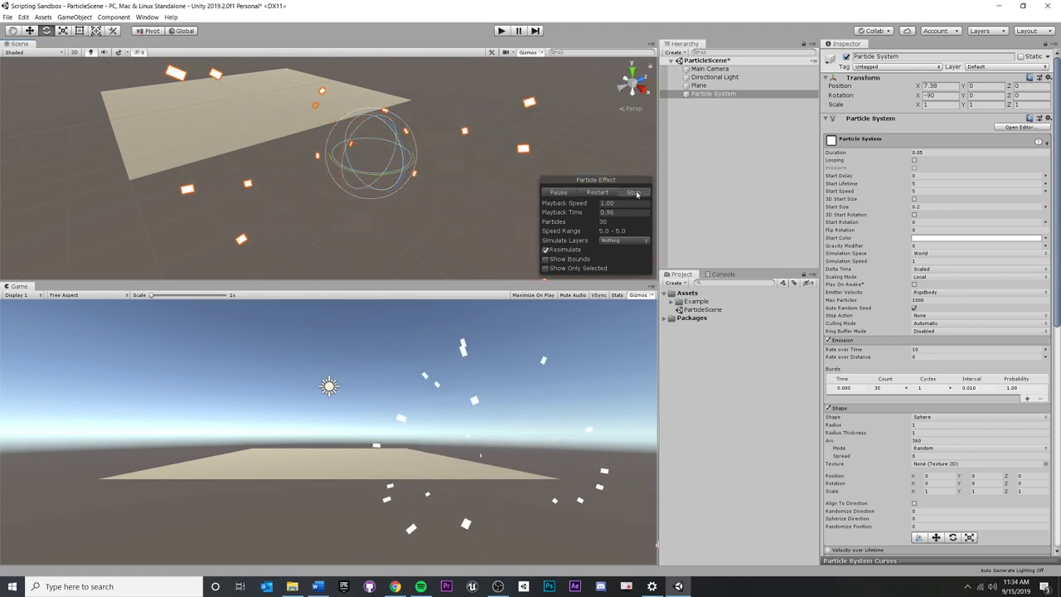
left_click(632, 193)
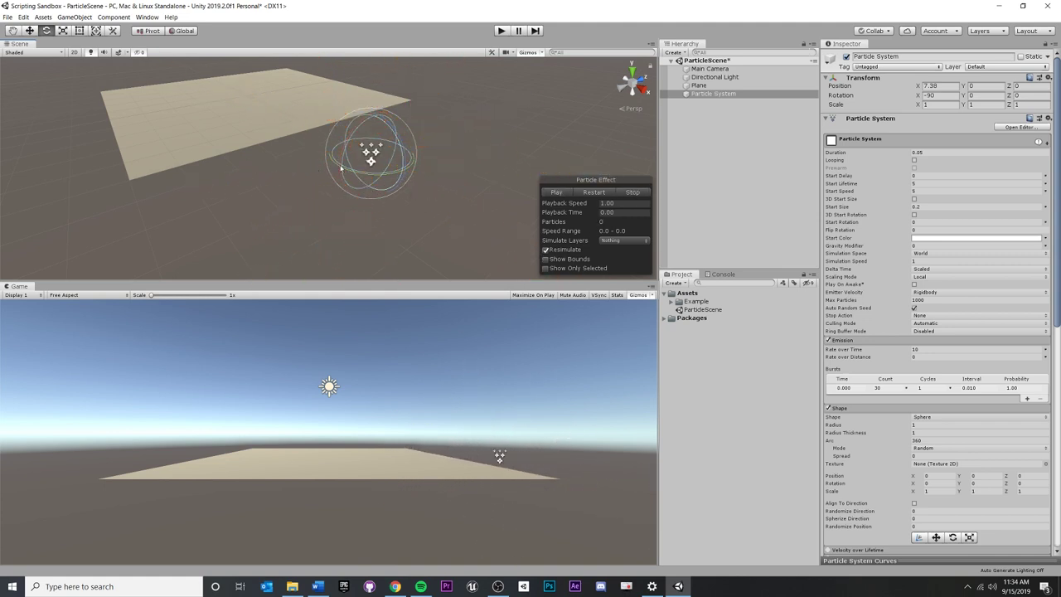
left_click(555, 193)
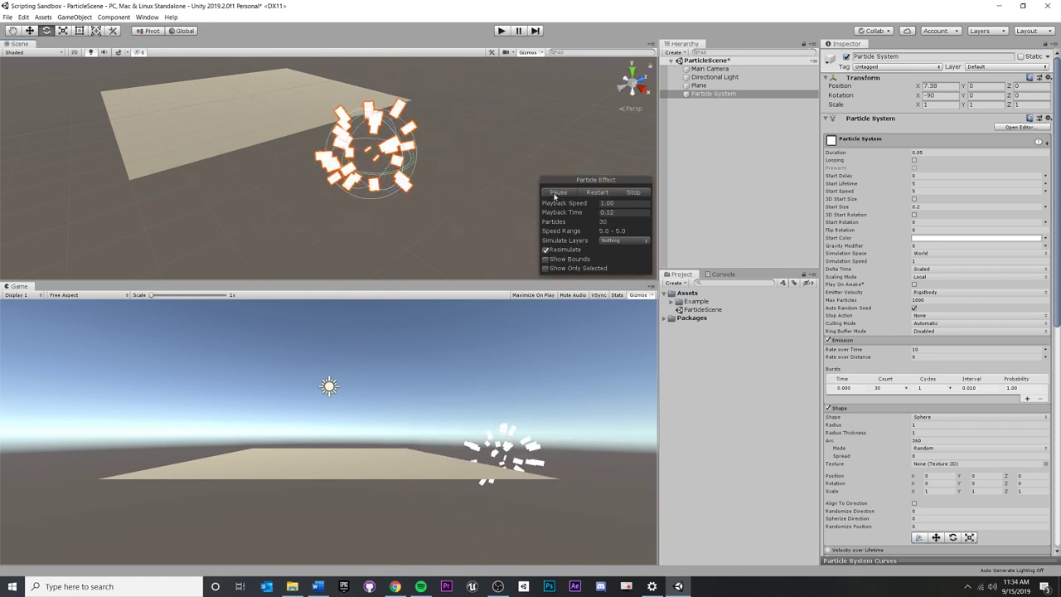
left_click(631, 193)
left_click(557, 191)
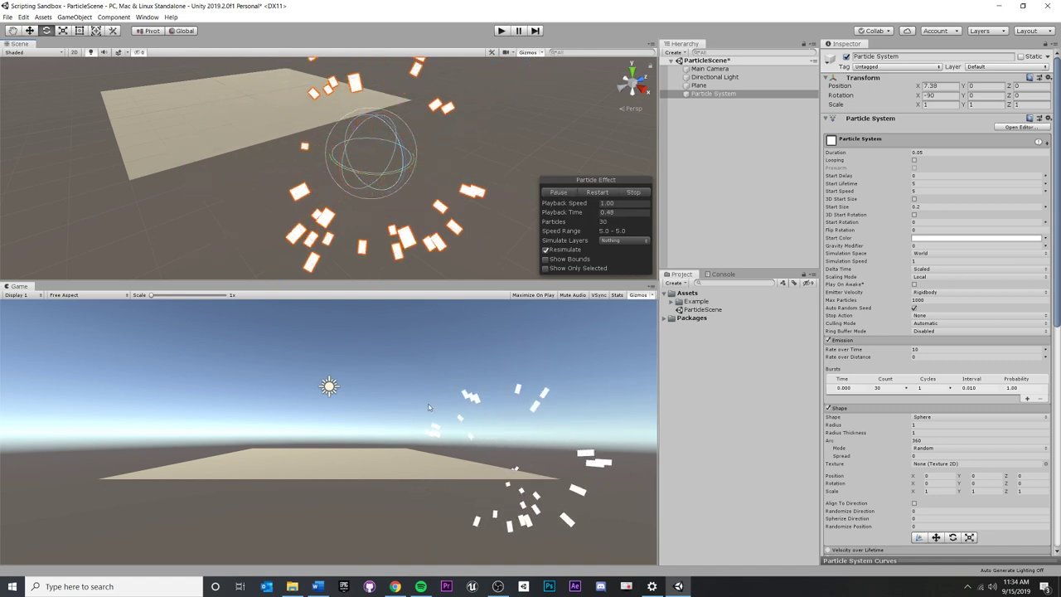
left_click(635, 192)
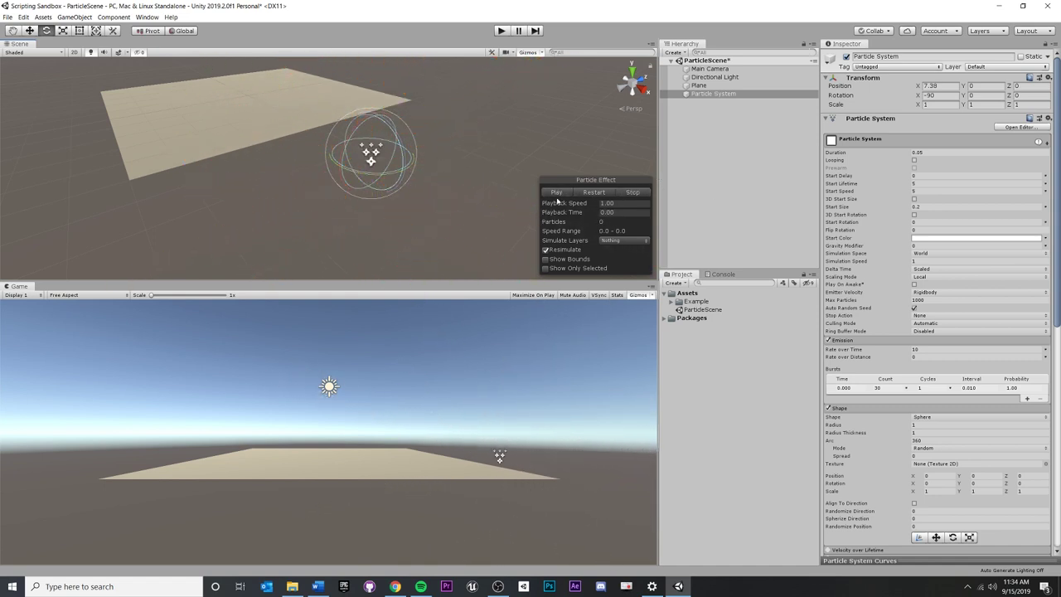
left_click(557, 193)
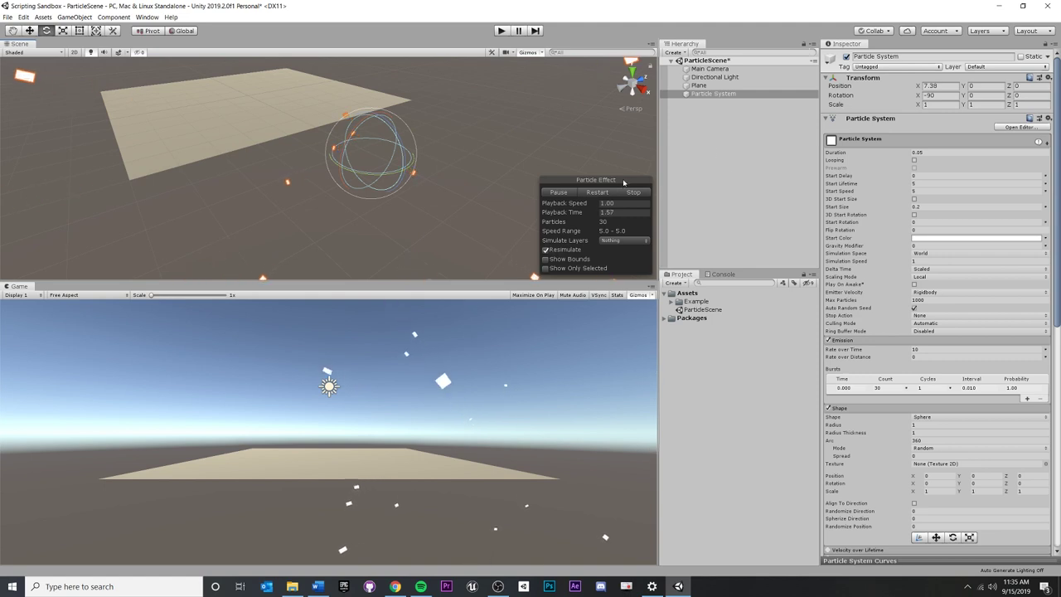
left_click(643, 193)
- Switch the Start Size to Random Between Two Constants with values 0.1 and 0.3
middle_click_drag(395, 127, 389, 154)
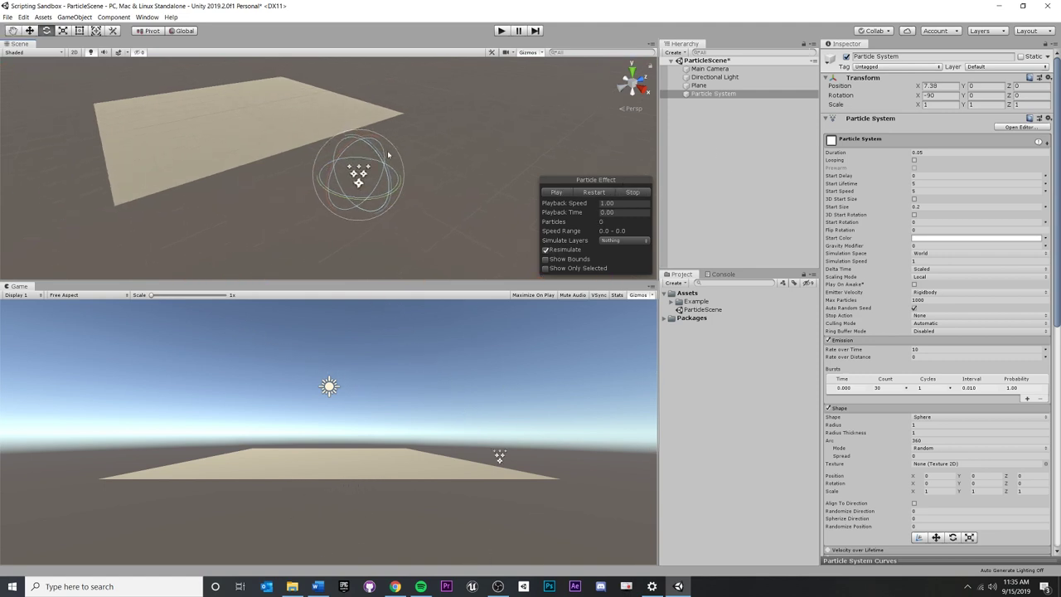
scroll(402, 160, "up", 2)
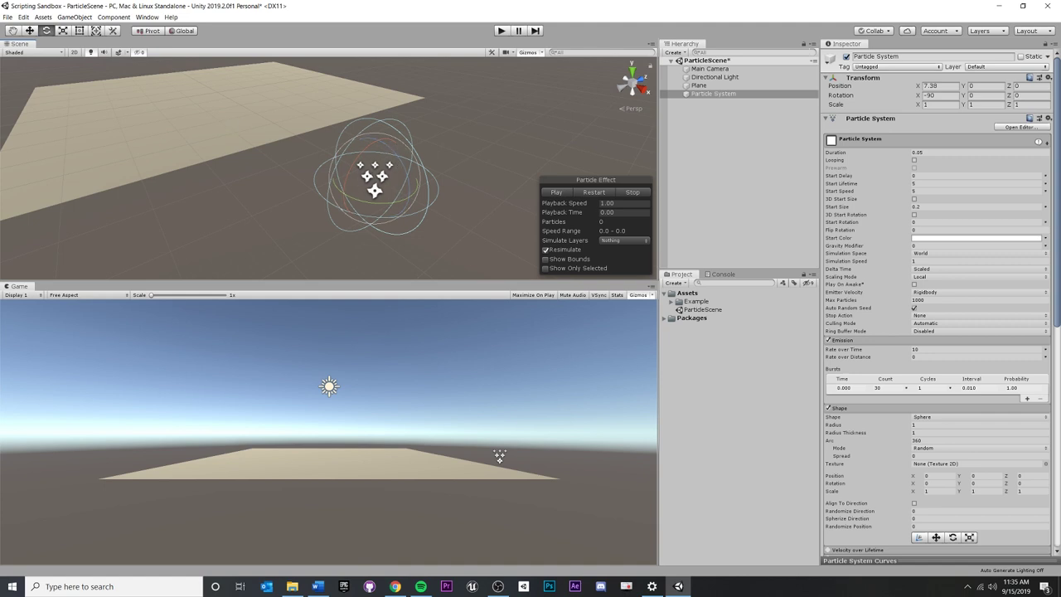
key("alt+Tab")
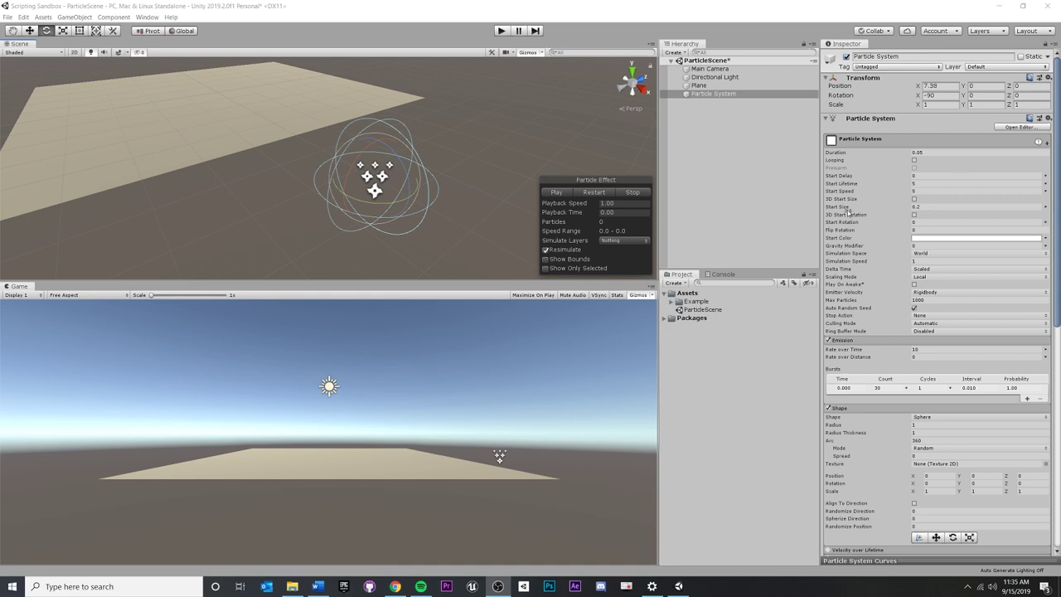
left_click(1045, 208)
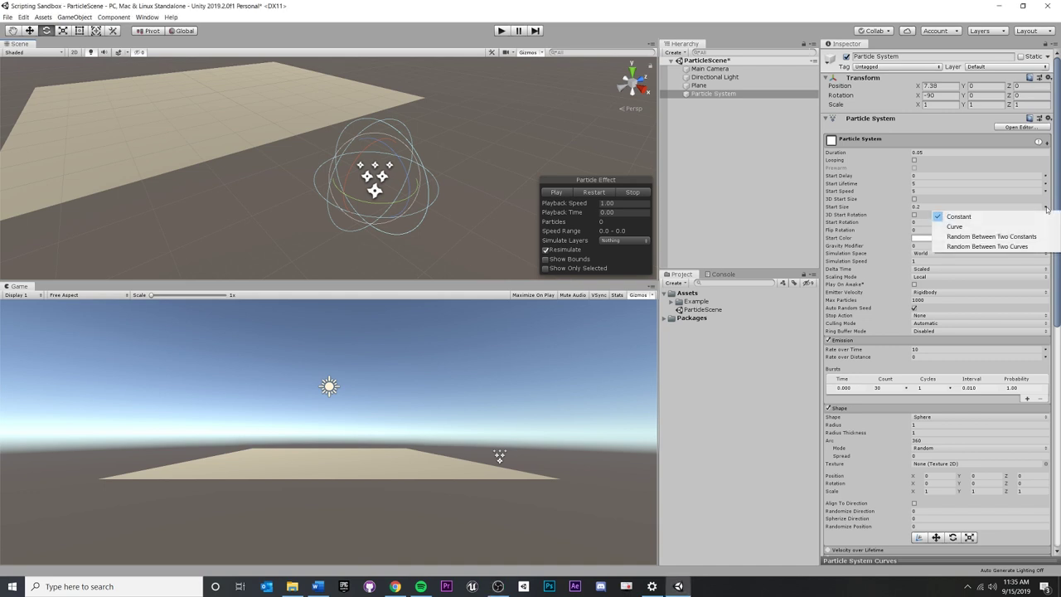
left_click(980, 238)
left_click(923, 208)
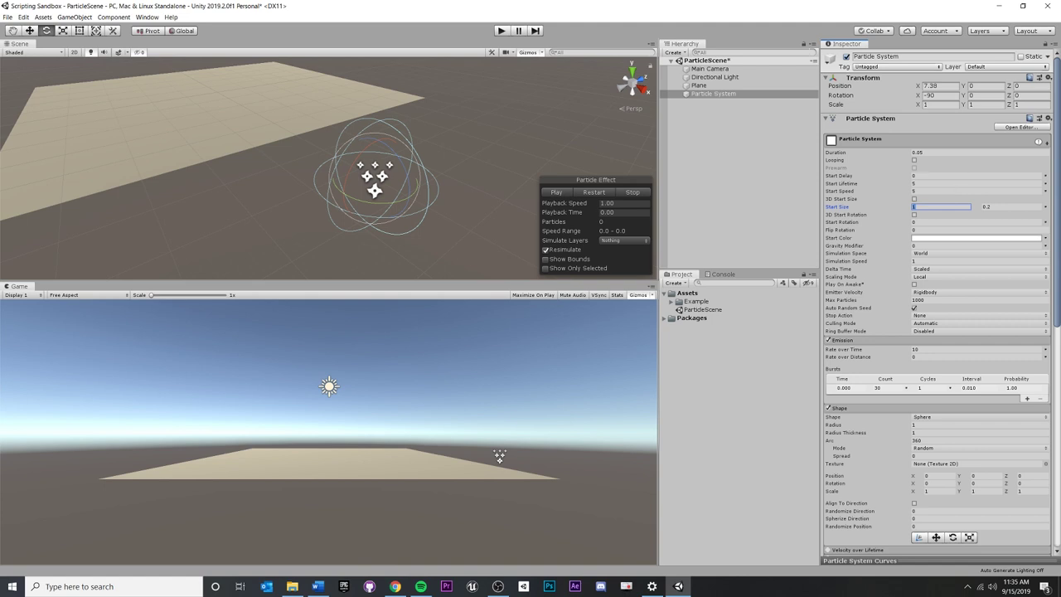
key("alt+Tab")
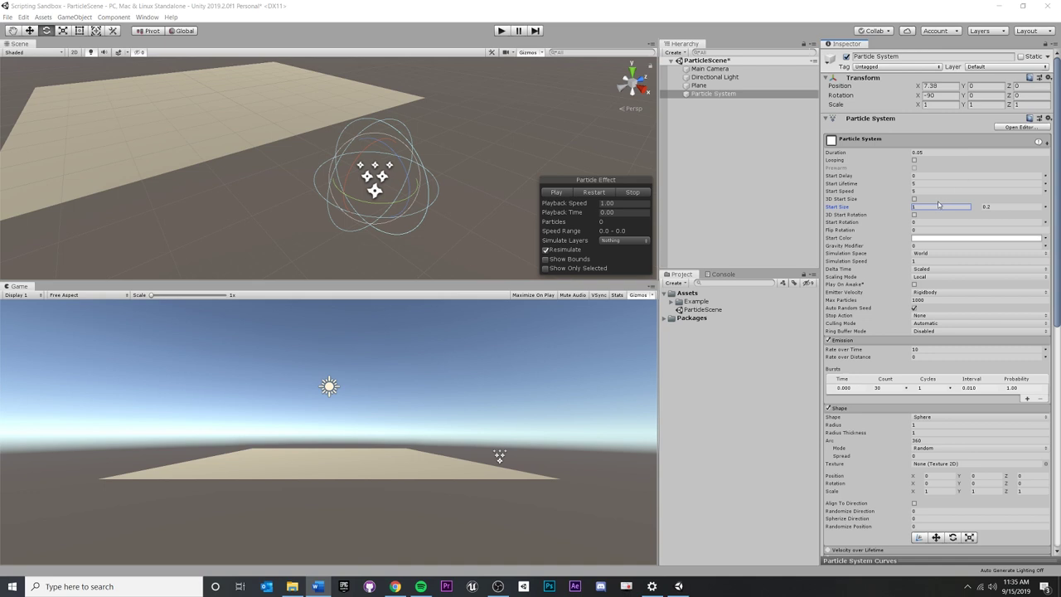
key("alt+Tab")
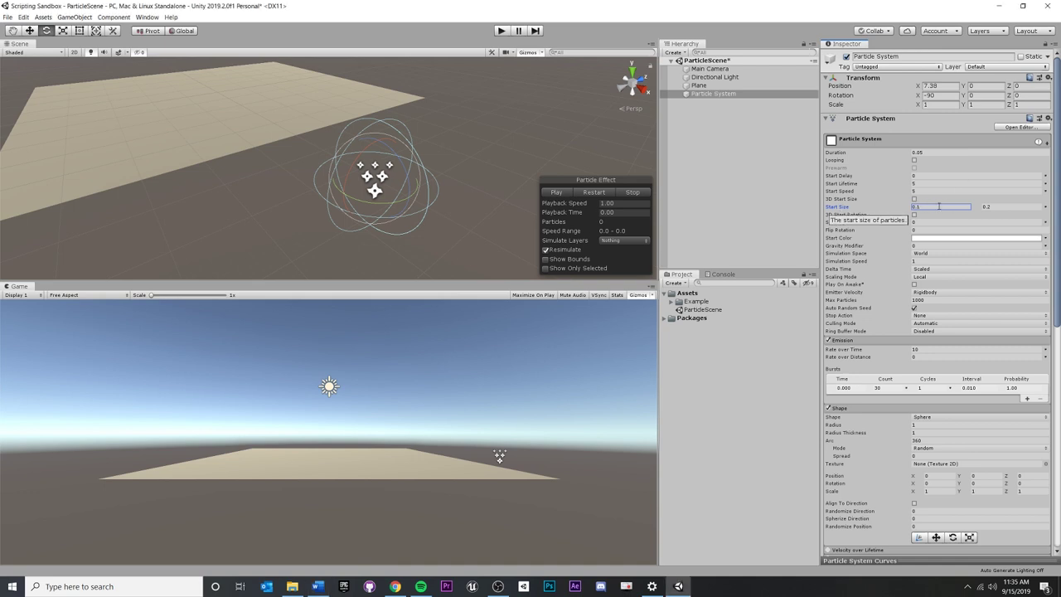
left_click(998, 206)
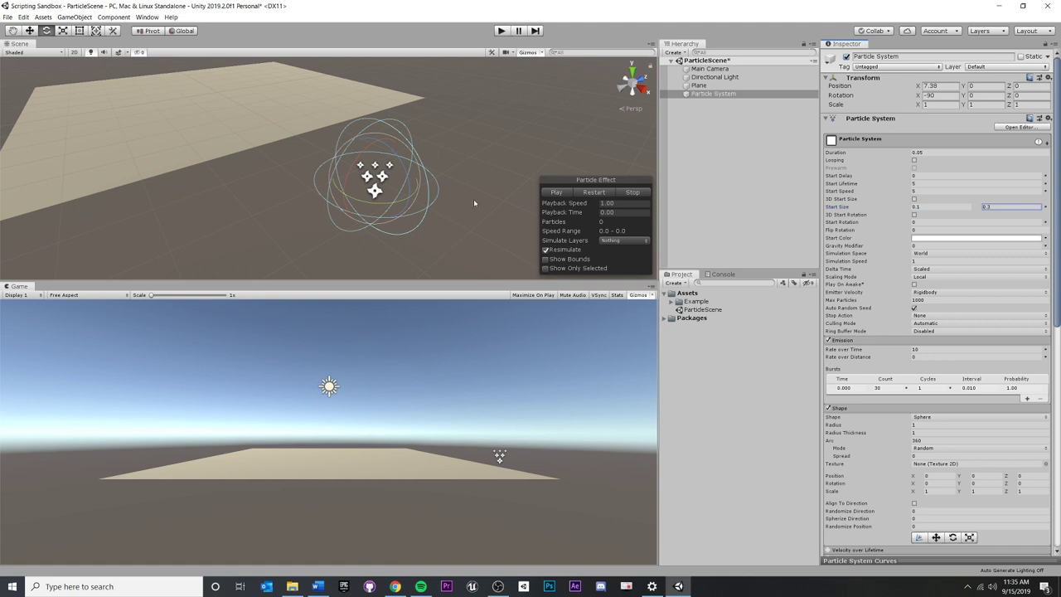
- Preview the burst of randomly sized particles several times and stop the playback
left_click(556, 192)
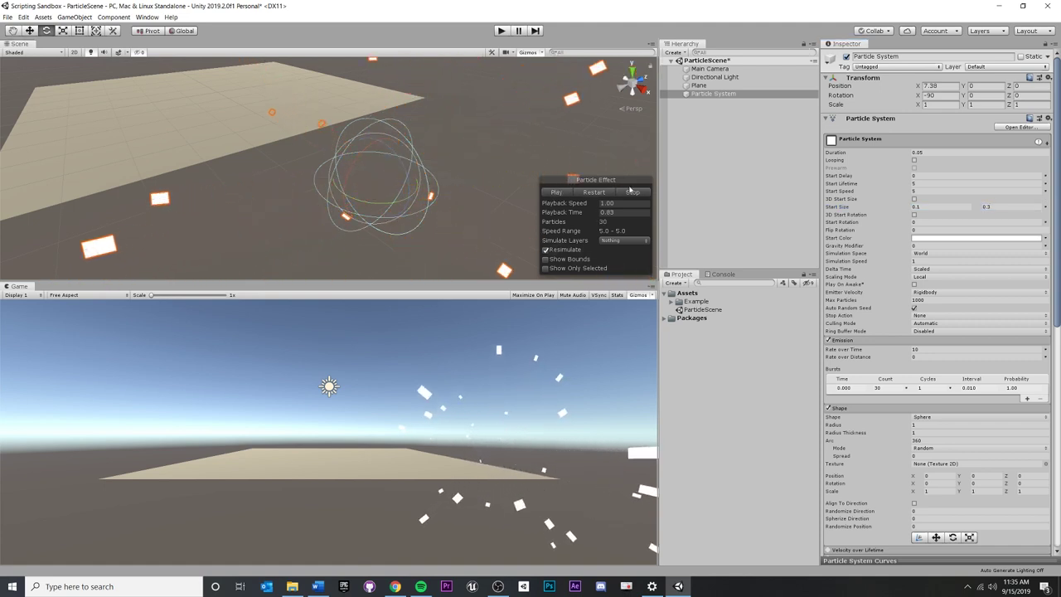
left_click(562, 193)
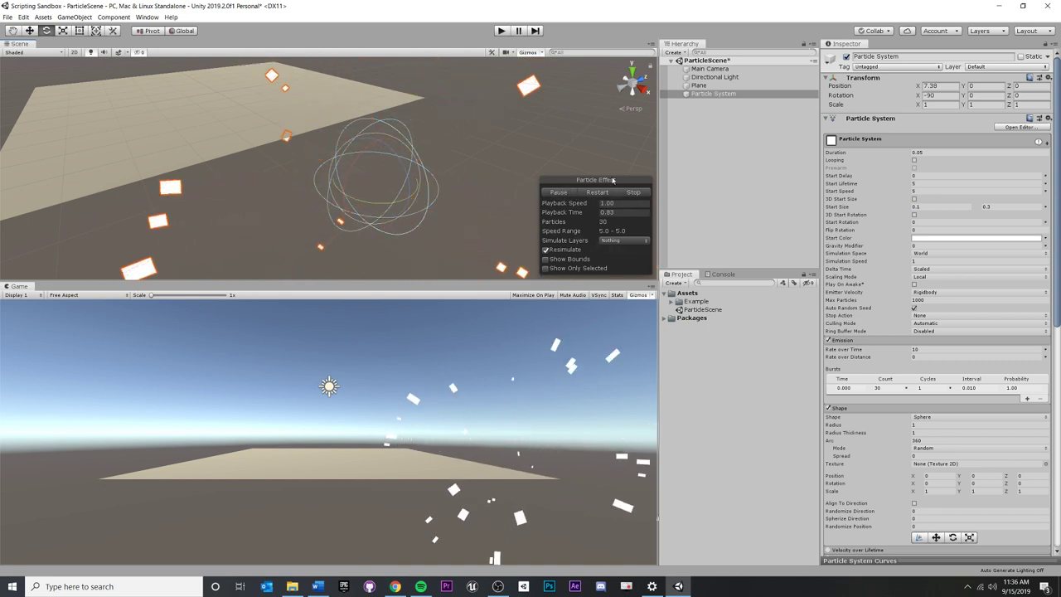
left_click(561, 193)
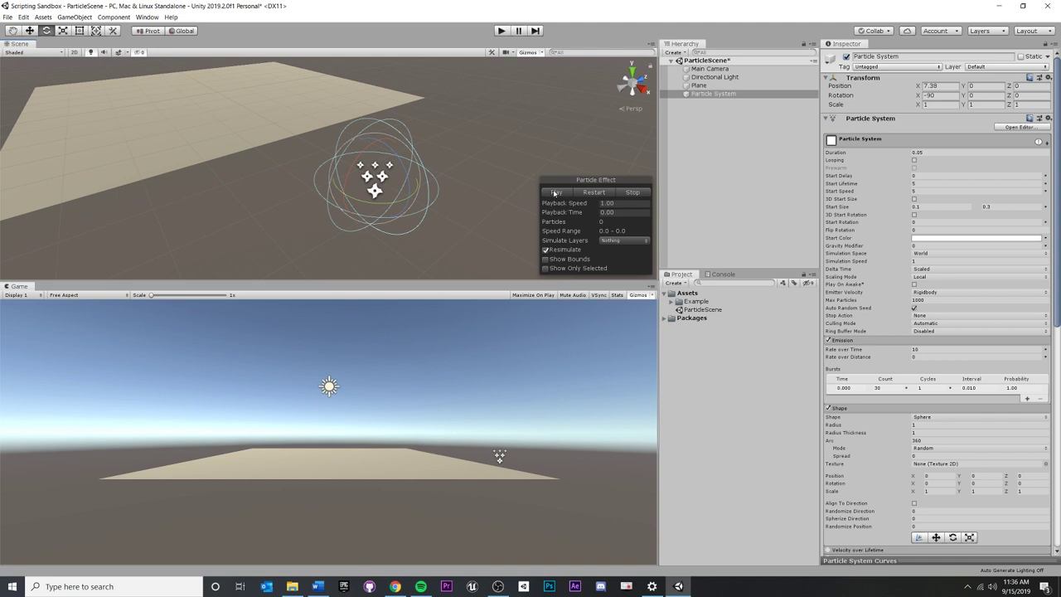
left_click(555, 192)
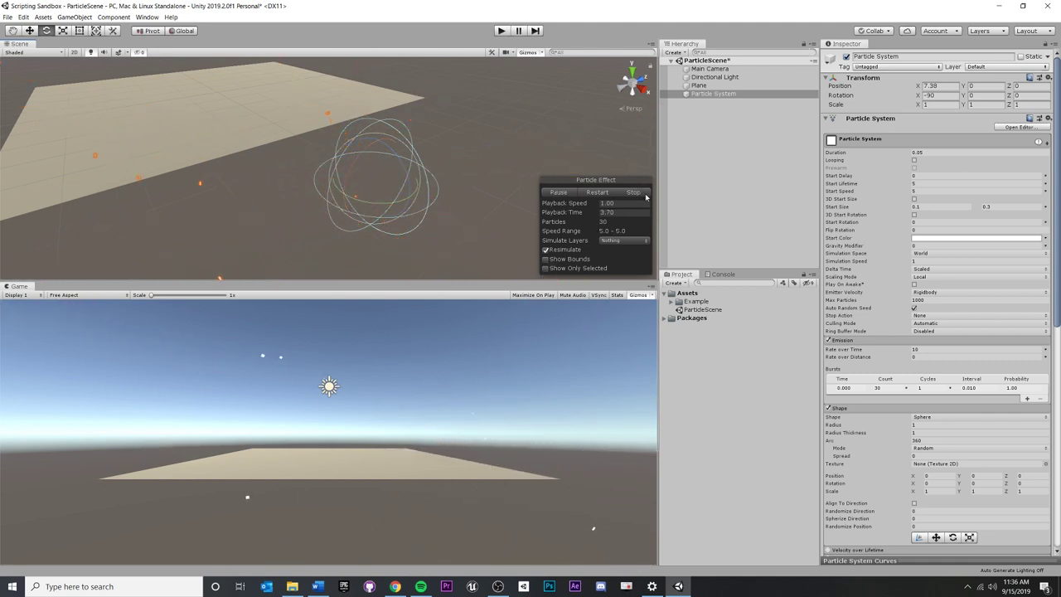
left_click(559, 194)
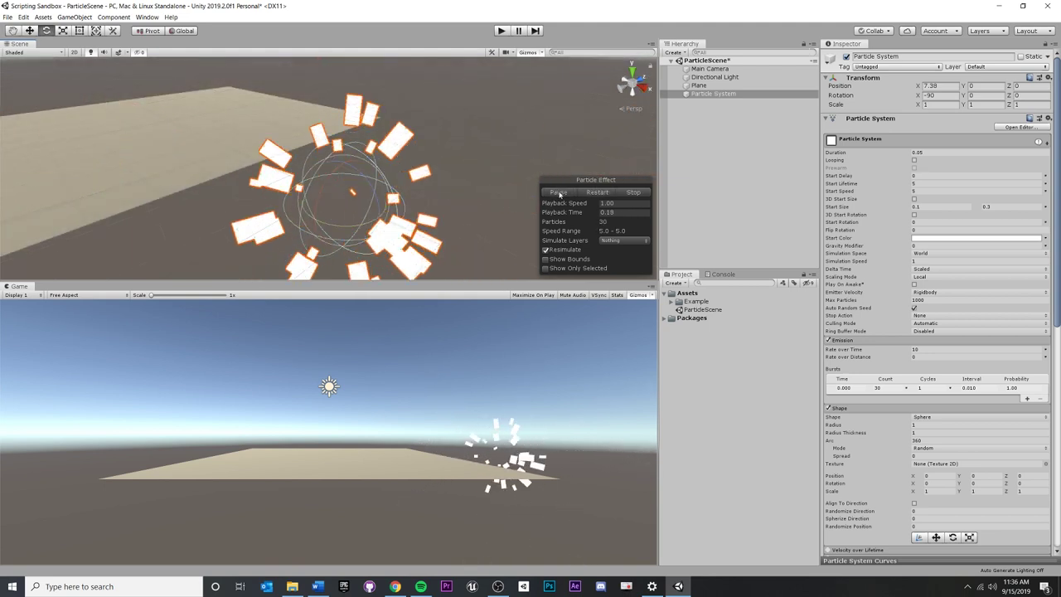
left_click(635, 192)
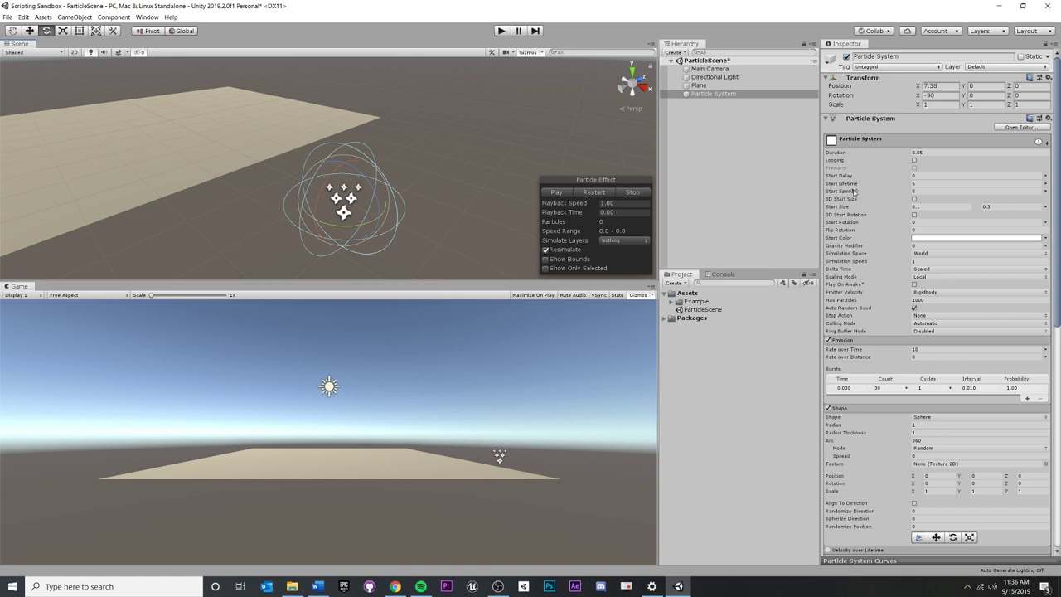
- Set the particles' Start Speed to 20 and preview the faster burst
left_click(918, 191)
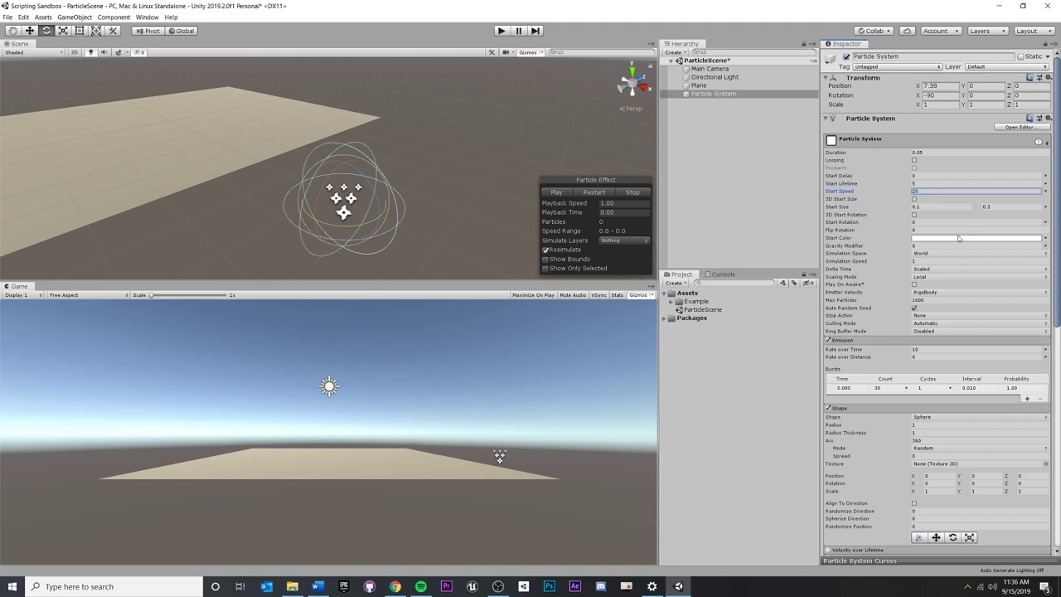
type("20")
left_click(558, 192)
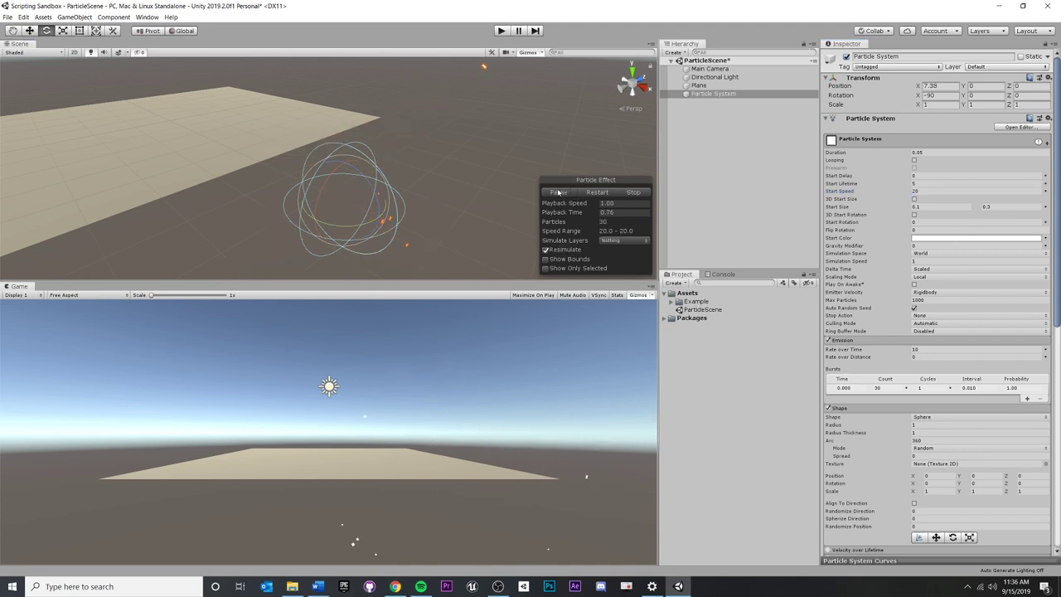
left_click(557, 194)
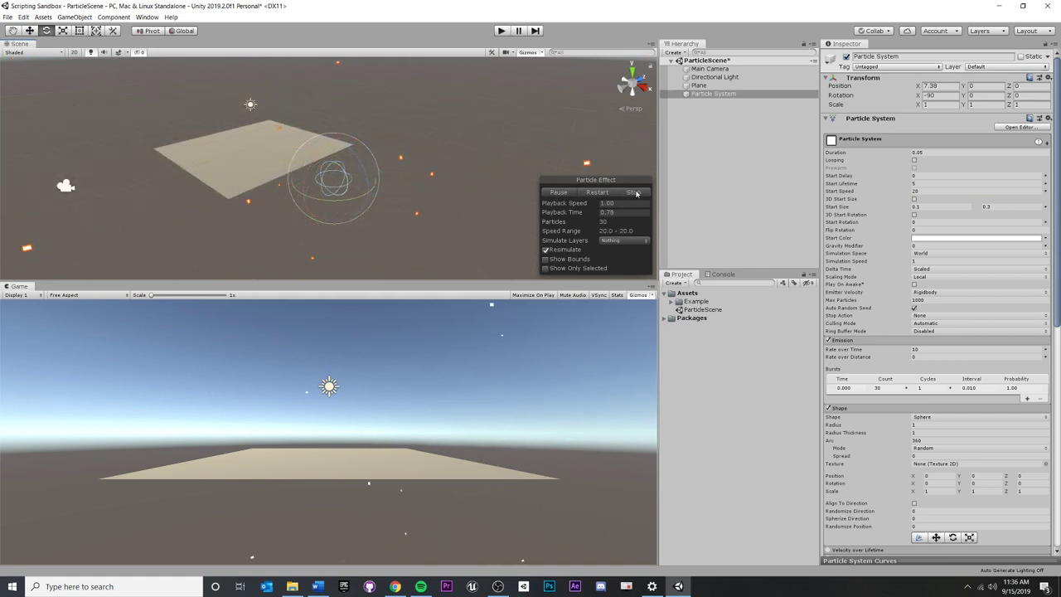
- Stop the playback and replay the burst, watching the particles spread from a wider view of the scene
left_click(636, 193)
left_click(561, 194)
scroll(404, 154, "down", 3)
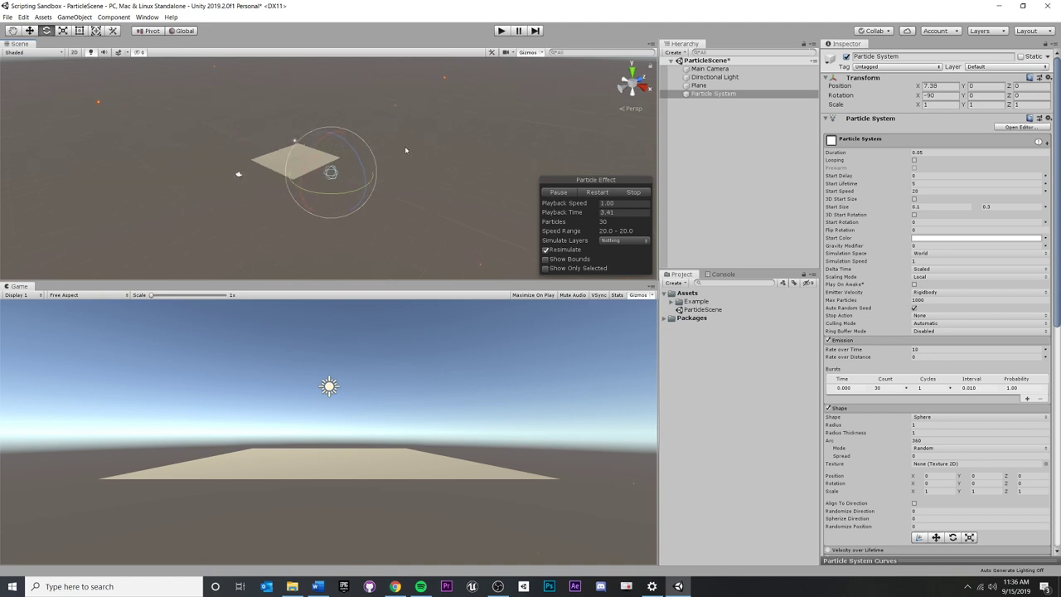
left_click_drag(404, 146, 460, 122, "alt")
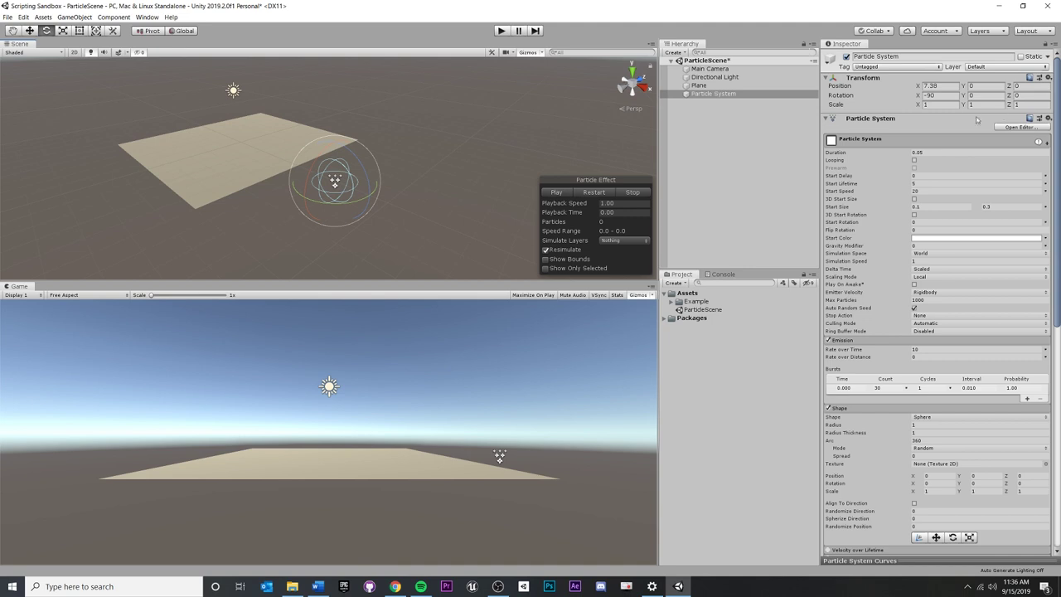
- Set the particles' Start Lifetime to 0.5 and preview the burst a few times
left_click(940, 183)
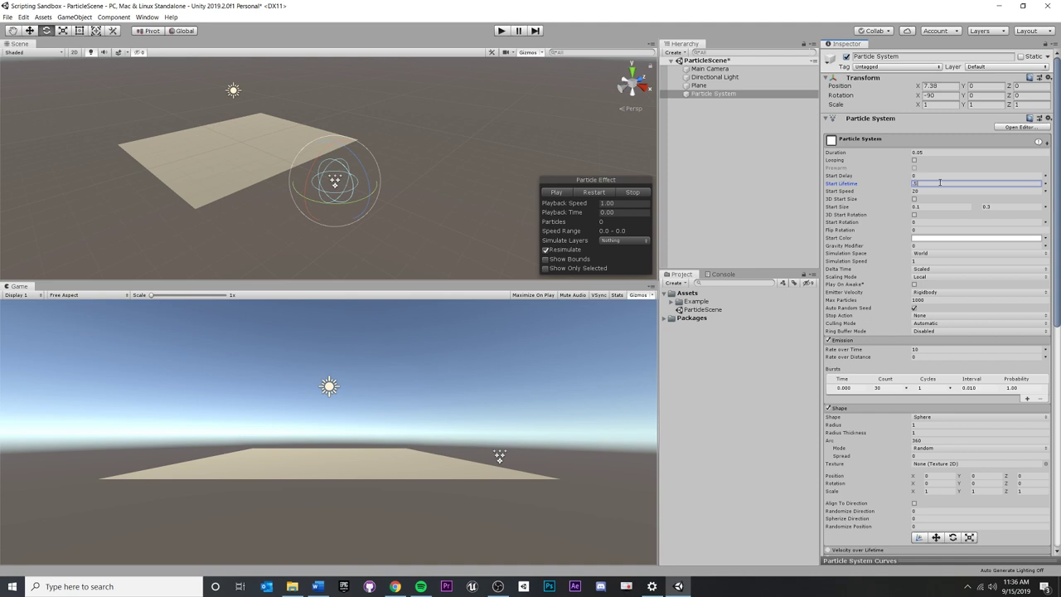
left_click(556, 192)
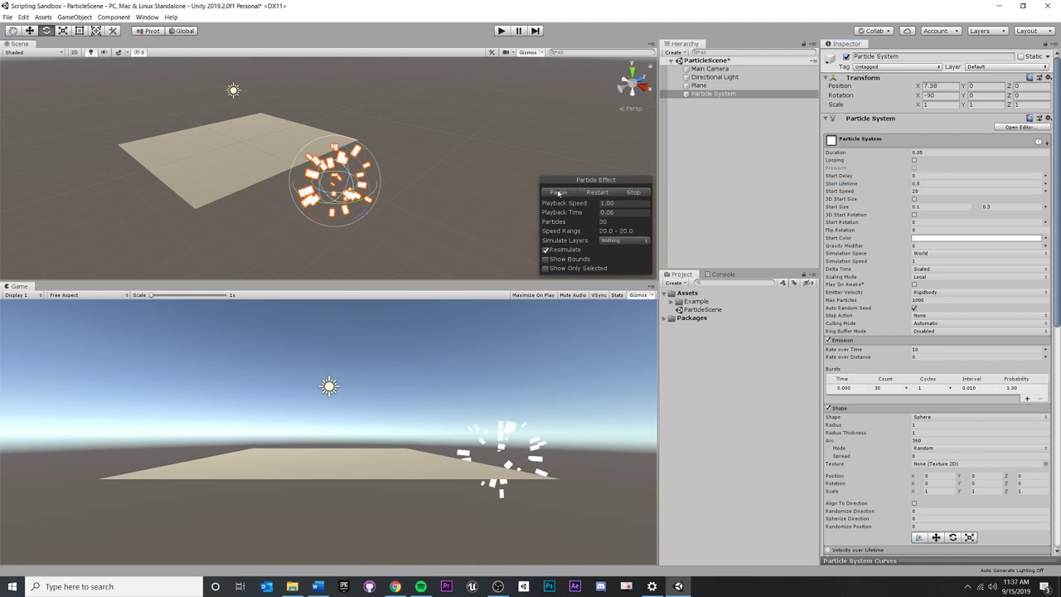
left_click(557, 192)
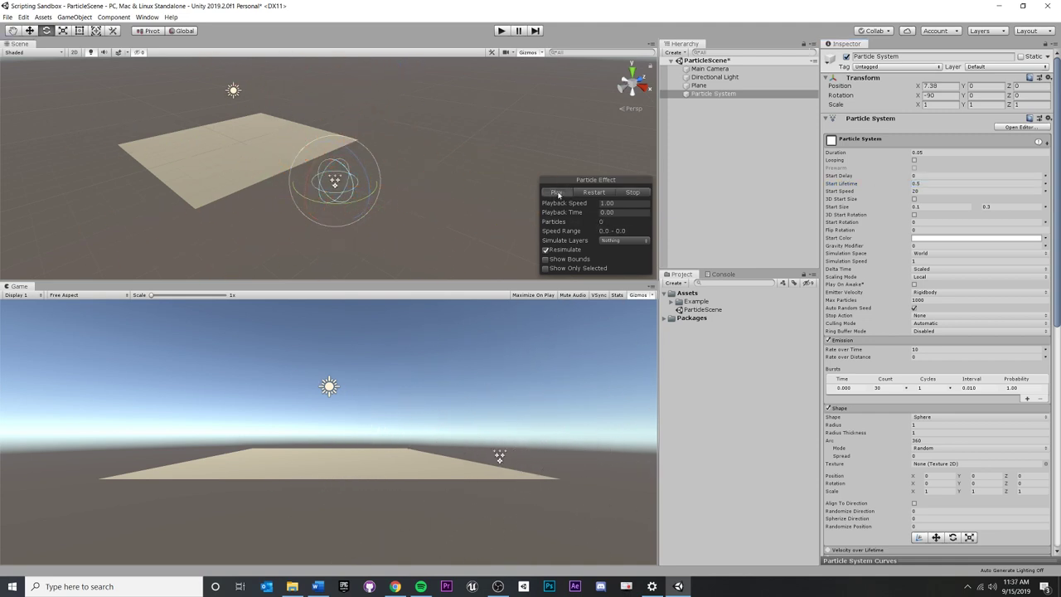
left_click(556, 192)
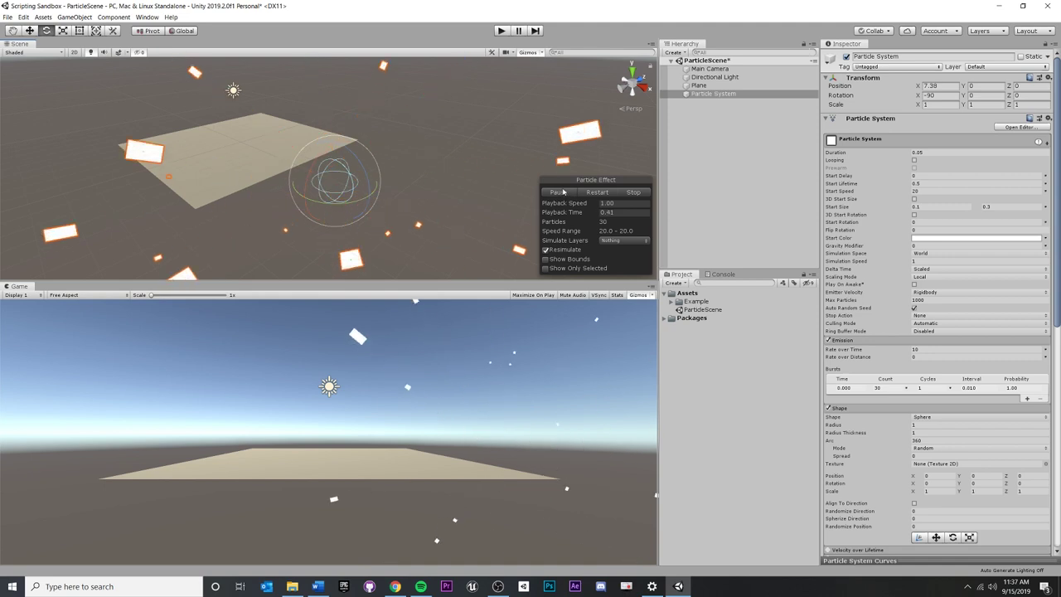
- Set the particles' Start Lifetime to 0.3
left_click(923, 183)
left_click_drag(922, 183, 789, 160)
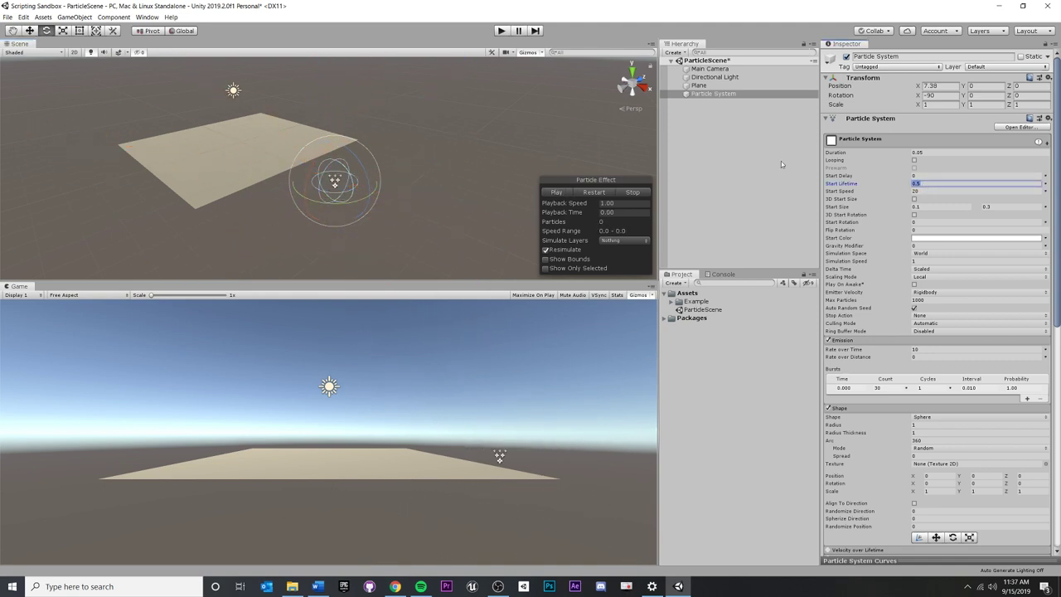
type("0.3")
- Replay the short-lived burst repeatedly to judge how quickly the particles vanish
left_click(555, 193)
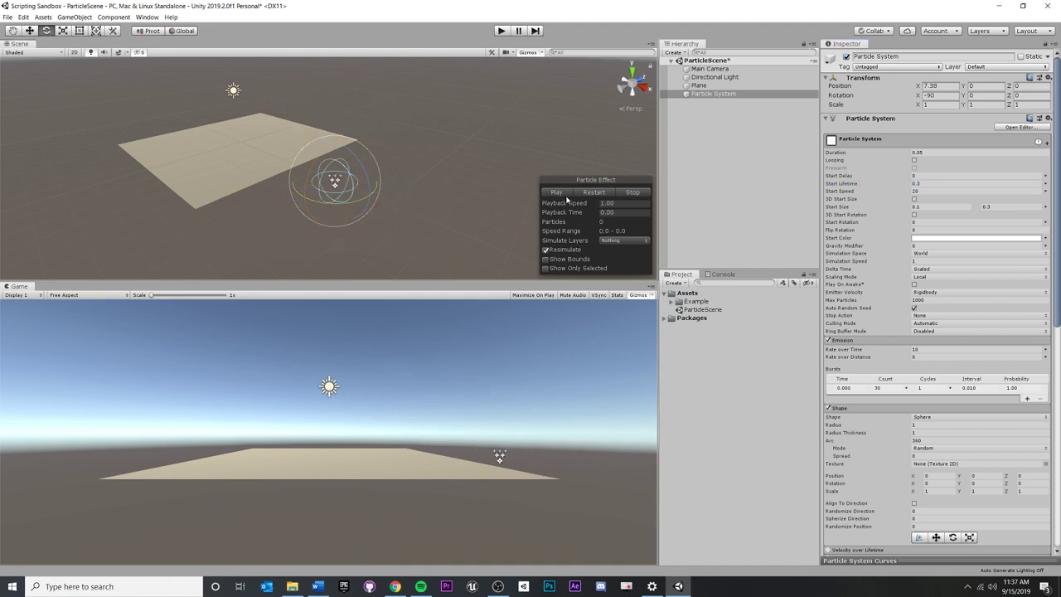
left_click(566, 193)
left_click(565, 193)
left_click(566, 193)
left_click(555, 192)
left_click(555, 193)
left_click(552, 194)
left_click(548, 193)
left_click(554, 192)
left_click(556, 191)
left_click(549, 192)
left_click(558, 192)
left_click(560, 192)
- Switch the Start Speed to Random Between Two Constants with values 5 and 30
left_click(922, 192)
left_click(1045, 194)
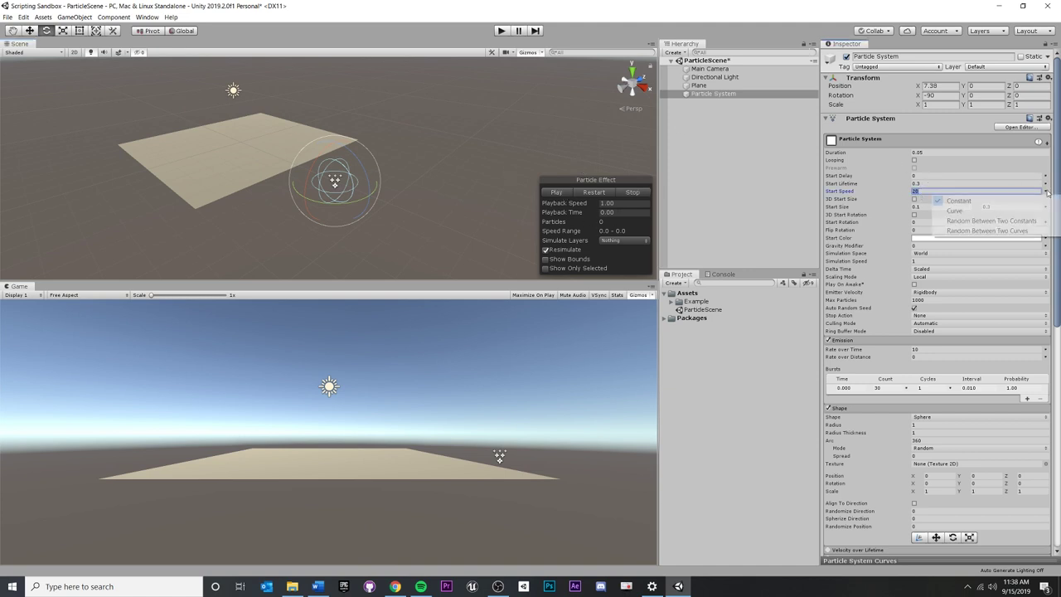
left_click(980, 222)
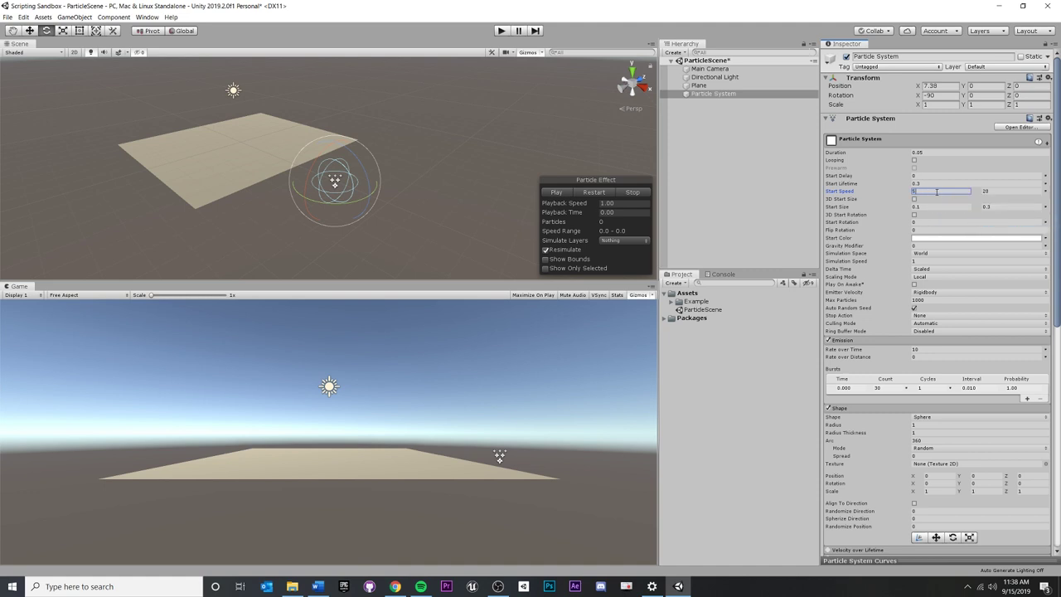
left_click(1001, 192)
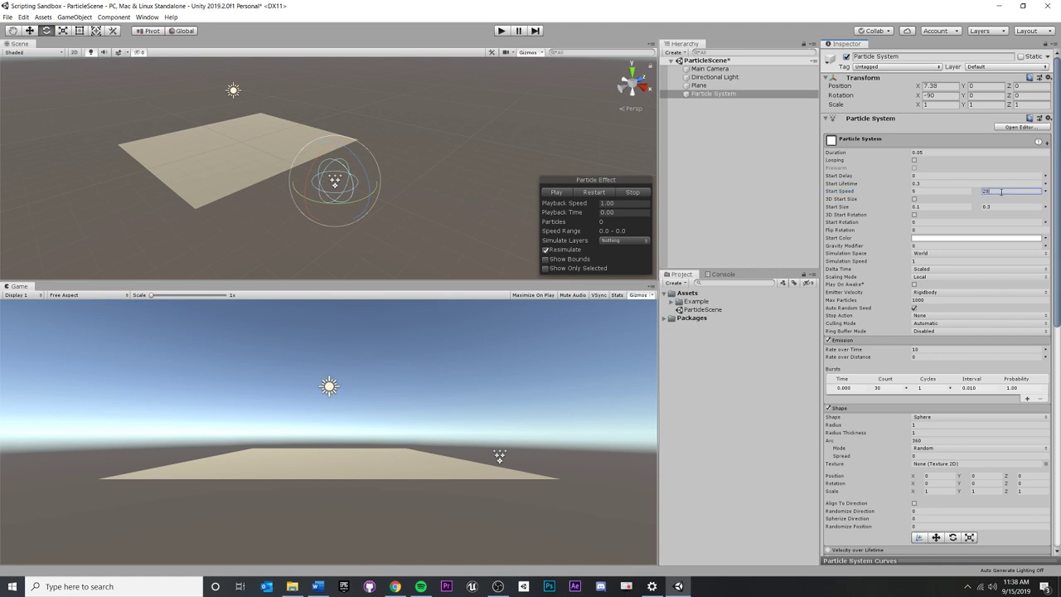
- Preview the burst with randomized particle speeds several times, both close up and from farther away
left_click(553, 191)
left_click(569, 196)
left_click(569, 196)
left_click(575, 193)
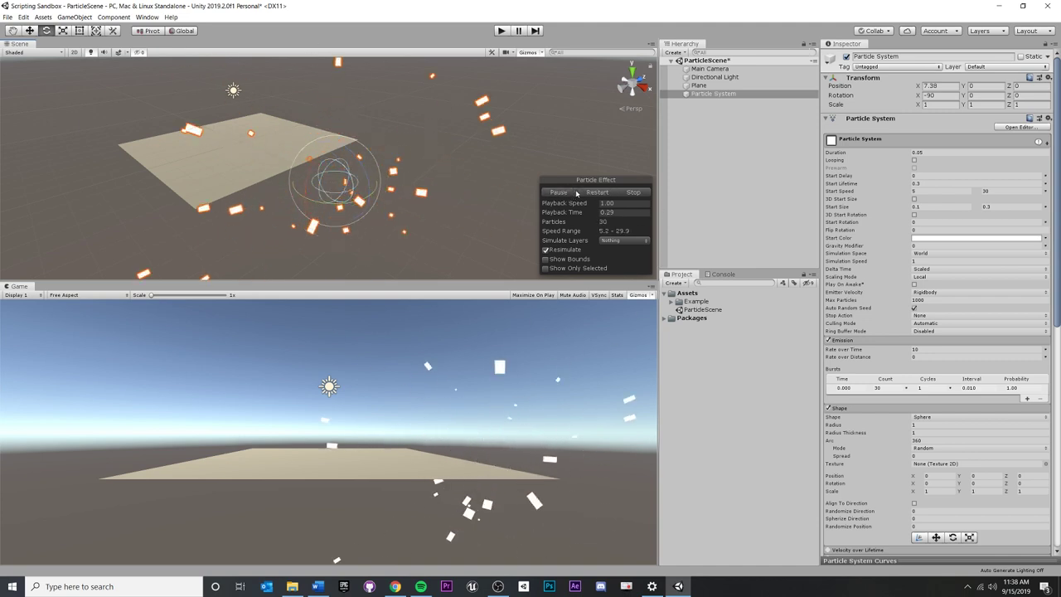
left_click(575, 194)
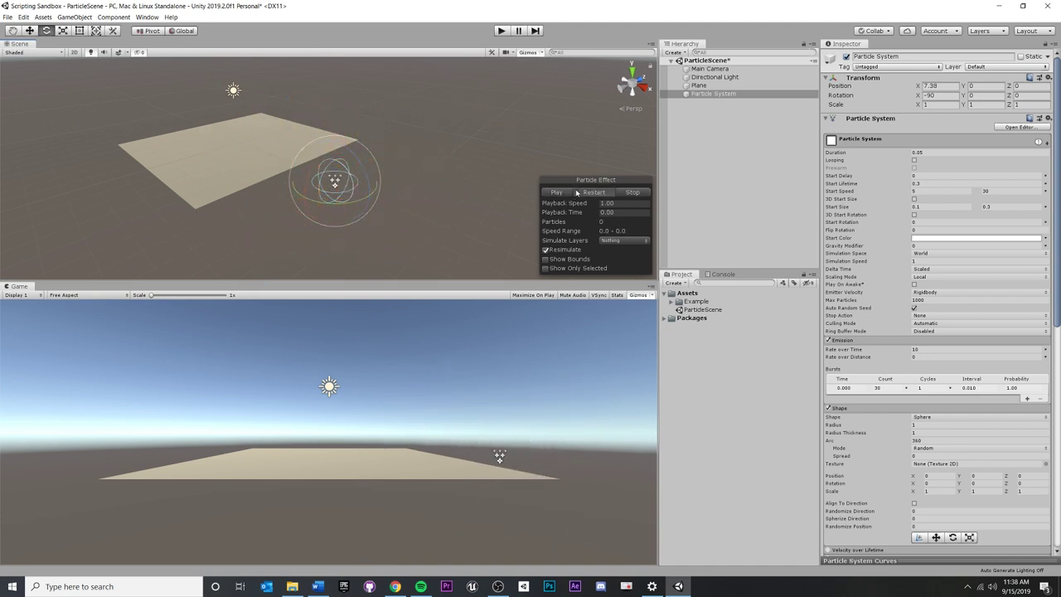
scroll(319, 166, "down", 4)
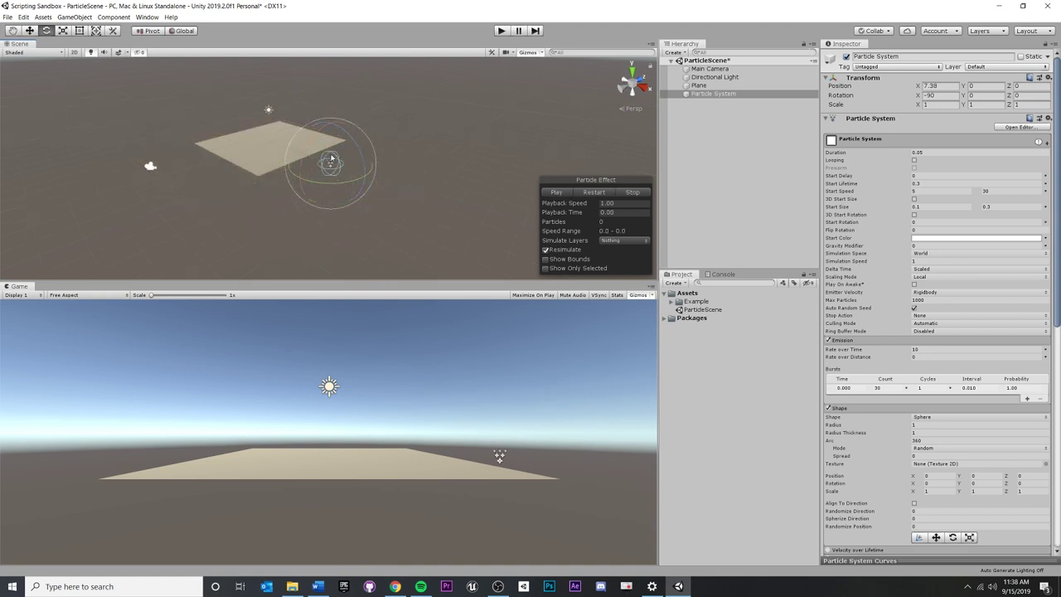
scroll(331, 158, "down", 2)
left_click(567, 194)
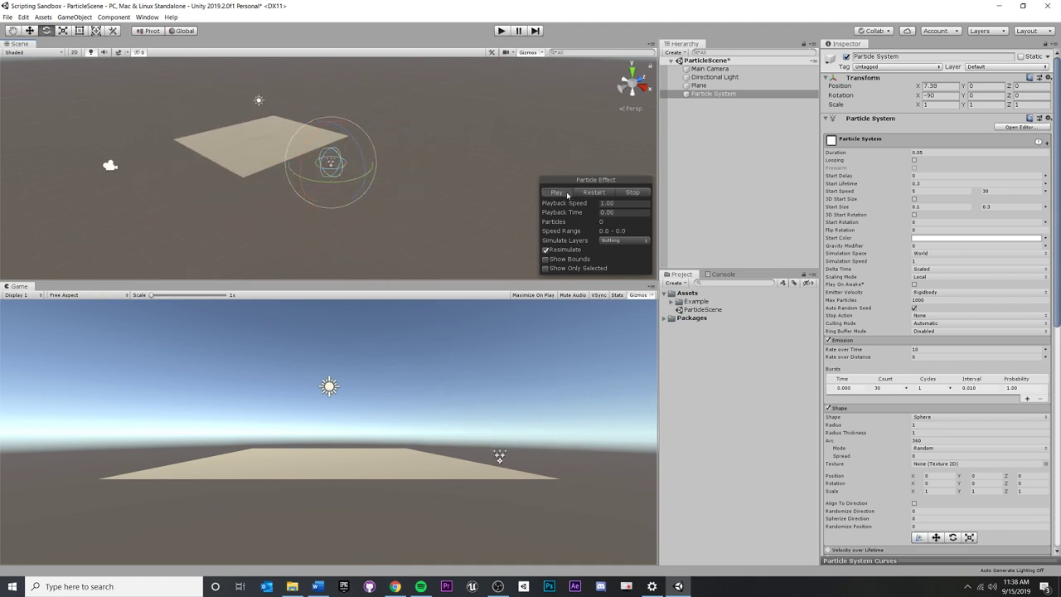
left_click(567, 194)
- Switch the Start Lifetime to Random Between Two Constants with values 0.2 and 0.4
left_click(919, 184)
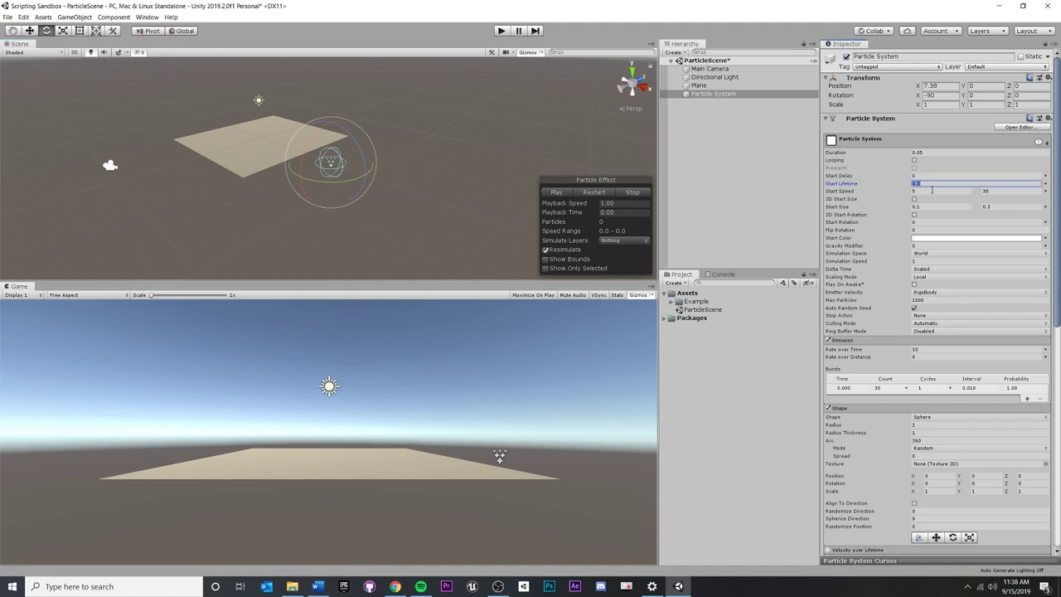
left_click(1045, 183)
left_click(986, 214)
left_click(947, 182)
left_click_drag(946, 184, 830, 194)
key("Tab")
type(".2")
- Replay the burst repeatedly to check the effect of the randomized particle lifetimes
left_click(557, 192)
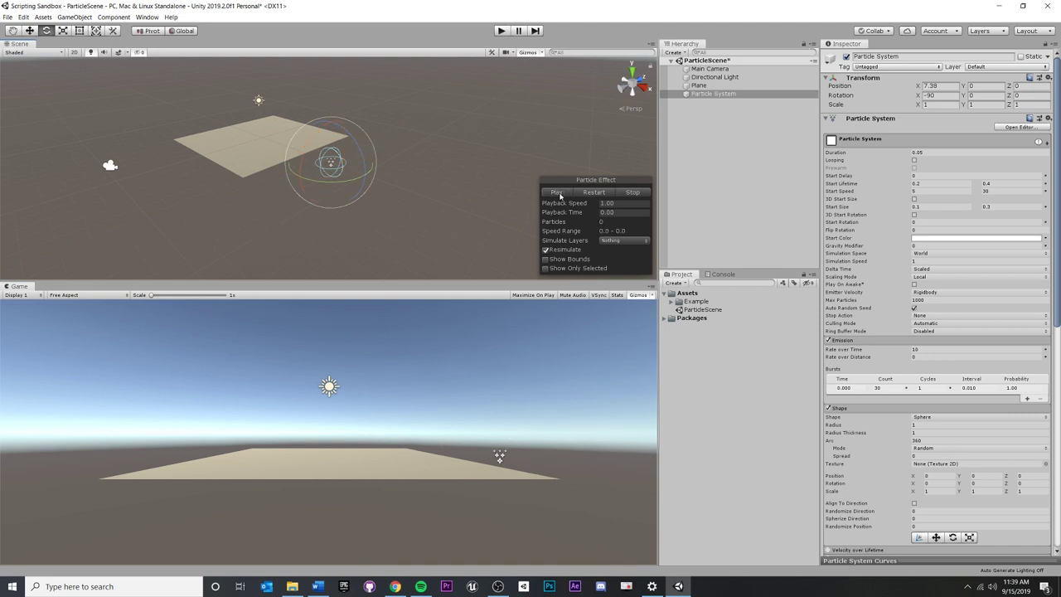
left_click(557, 193)
left_click(557, 192)
left_click(559, 193)
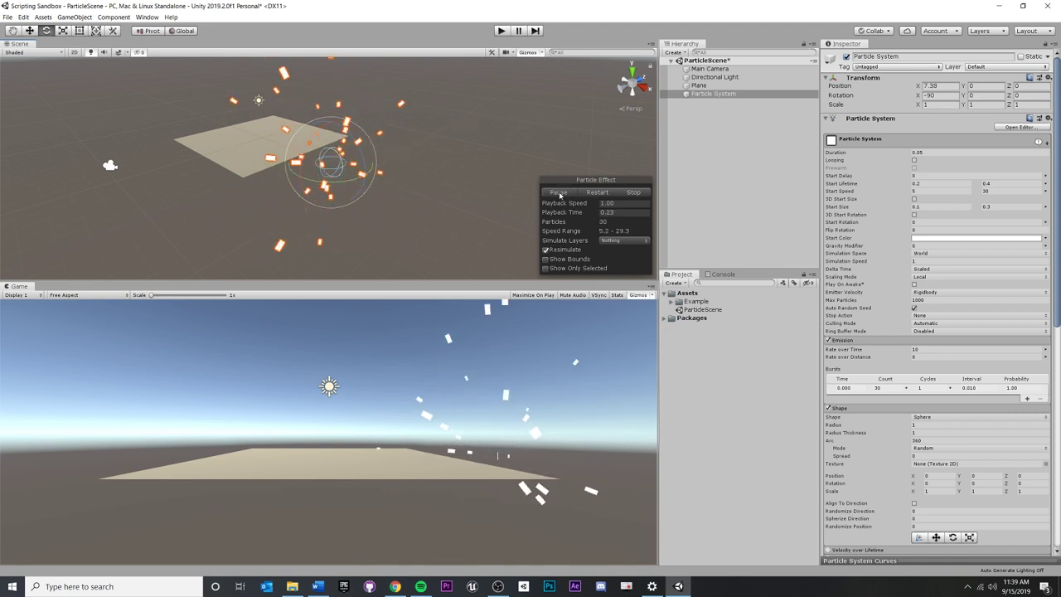
left_click(557, 193)
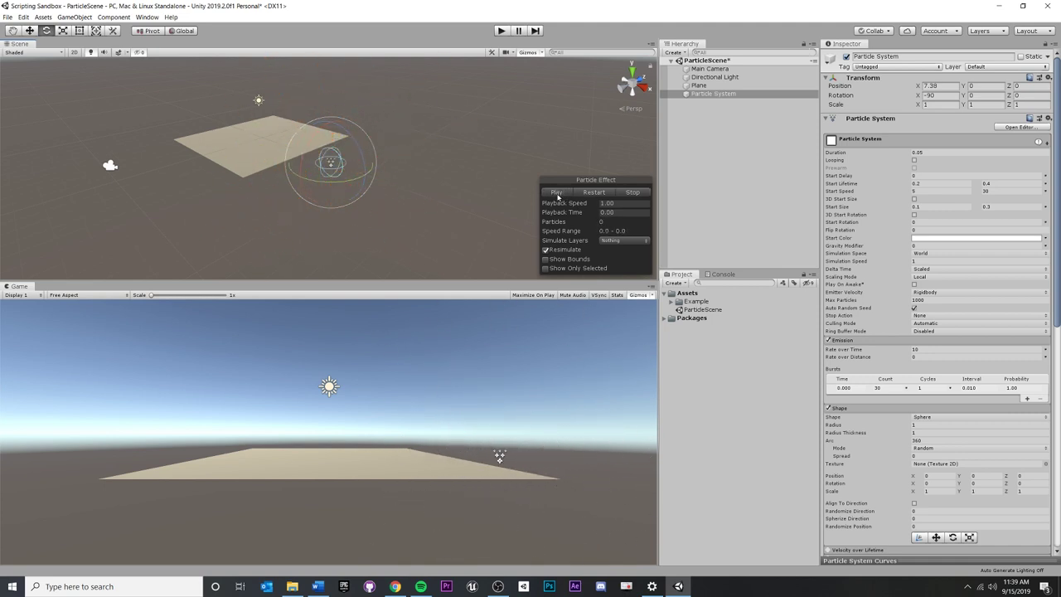
left_click(558, 193)
left_click(557, 196)
left_click(557, 196)
left_click(557, 195)
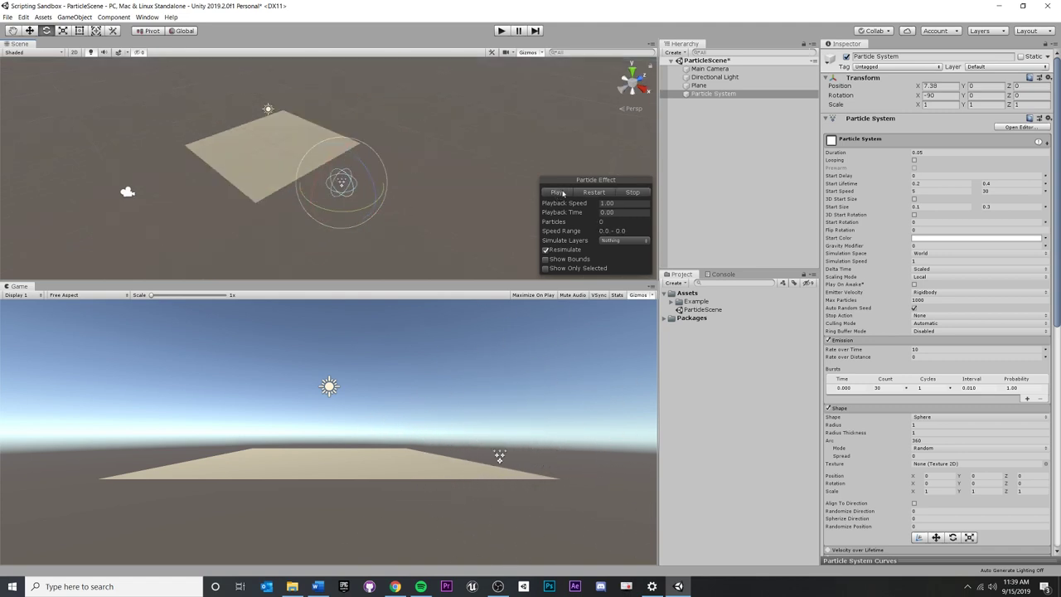
left_click(558, 193)
- Change the particles' Start Color to orange and preview the burst
left_click(1017, 239)
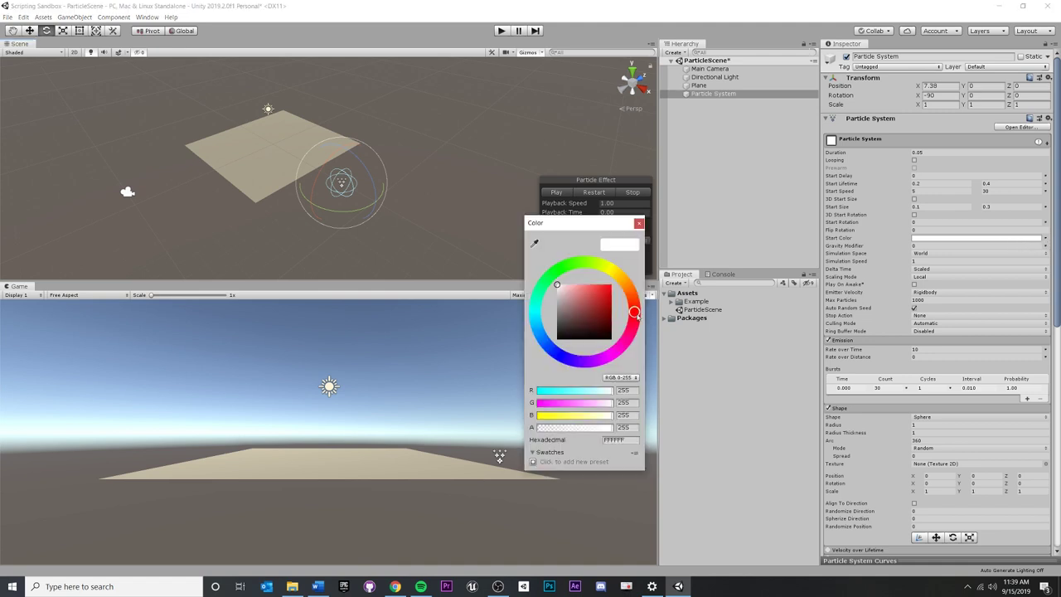
left_click_drag(636, 315, 623, 280)
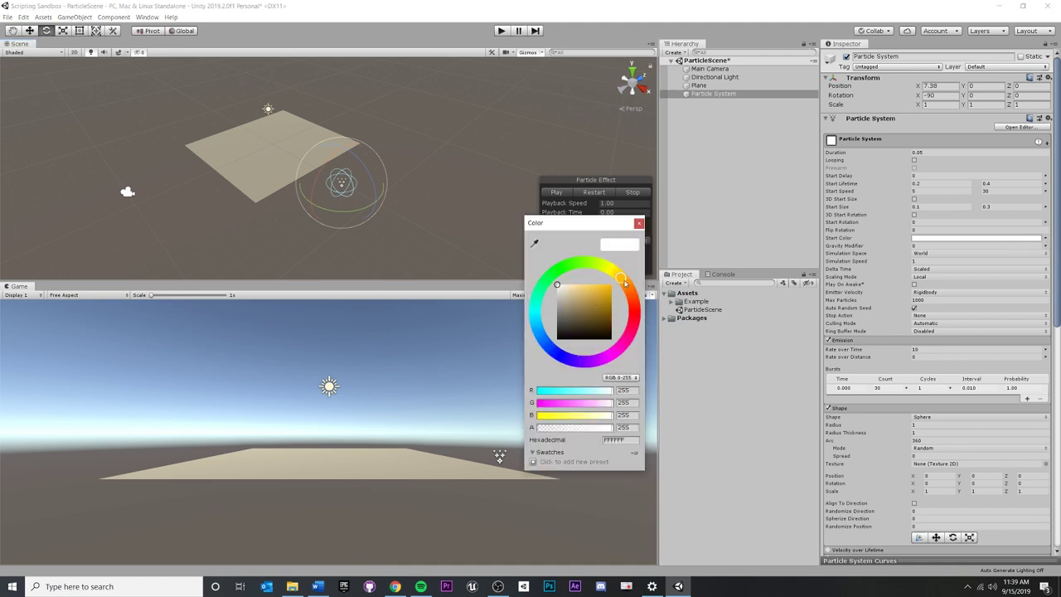
left_click(609, 289)
left_click(638, 223)
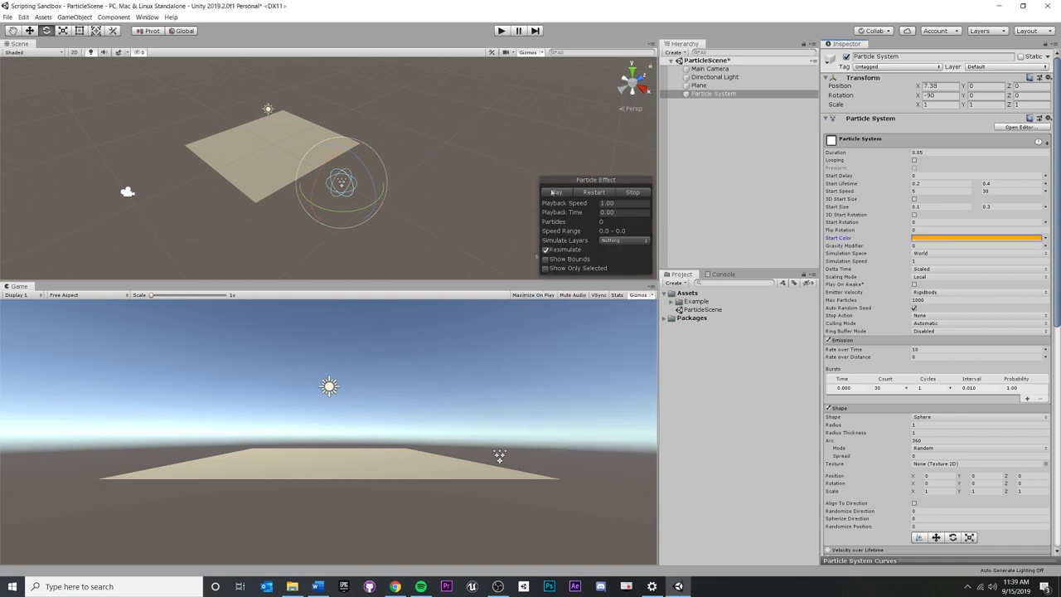
left_click(555, 193)
left_click(555, 193)
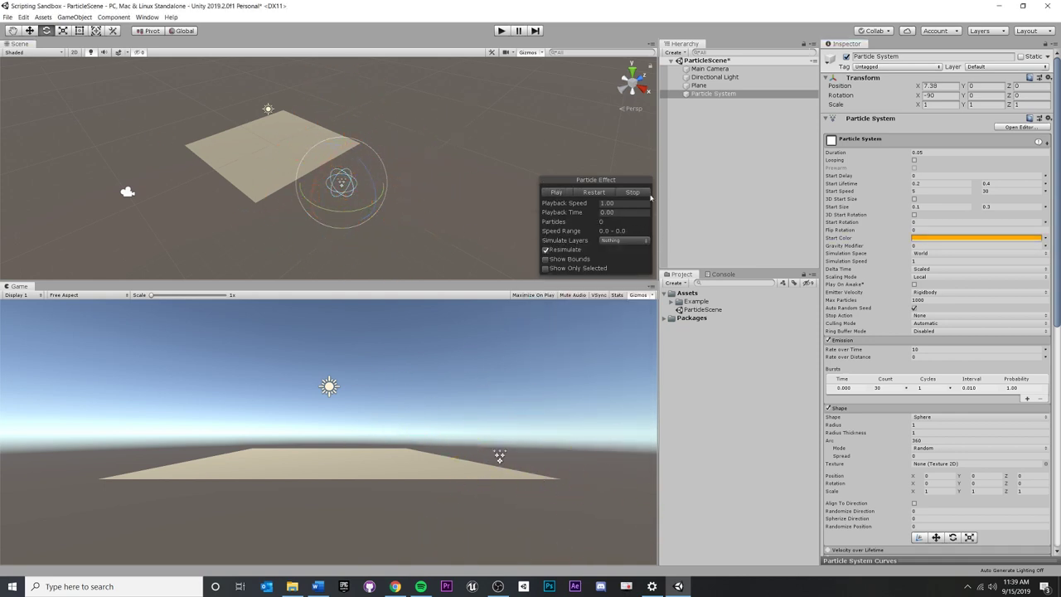
- Switch the Start Color to Random Between Two Colors and make the second color pale yellow (FFEC99)
left_click(1046, 240)
left_click(991, 262)
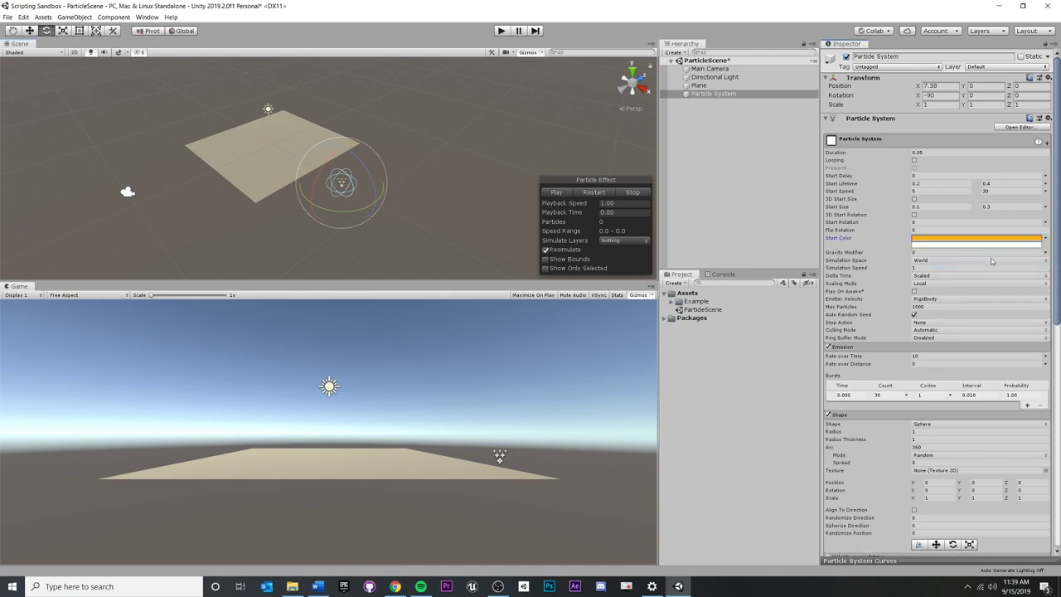
left_click(929, 245)
left_click(617, 275)
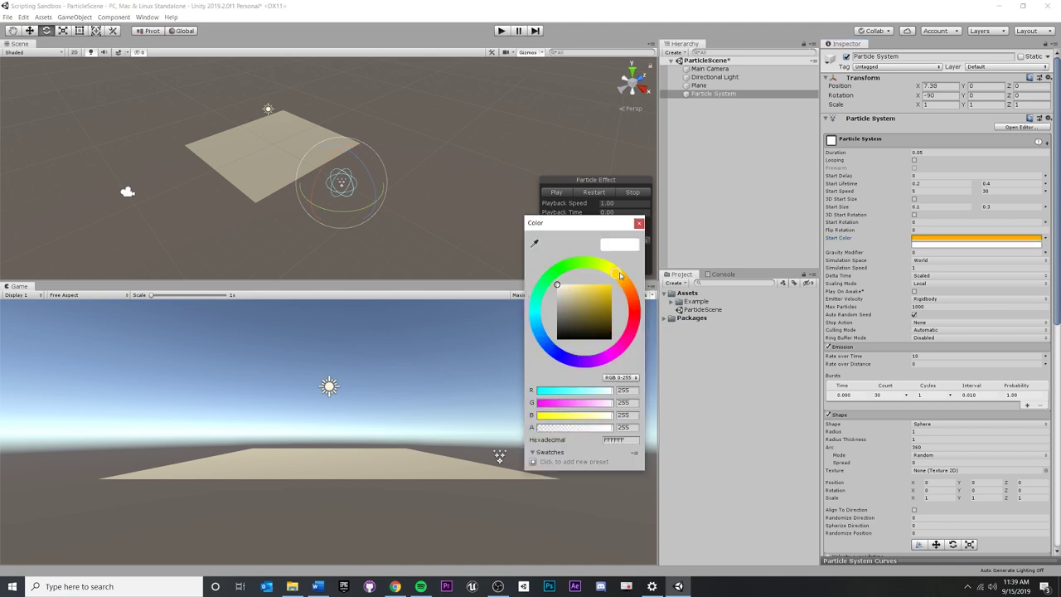
left_click(578, 284)
left_click(591, 284)
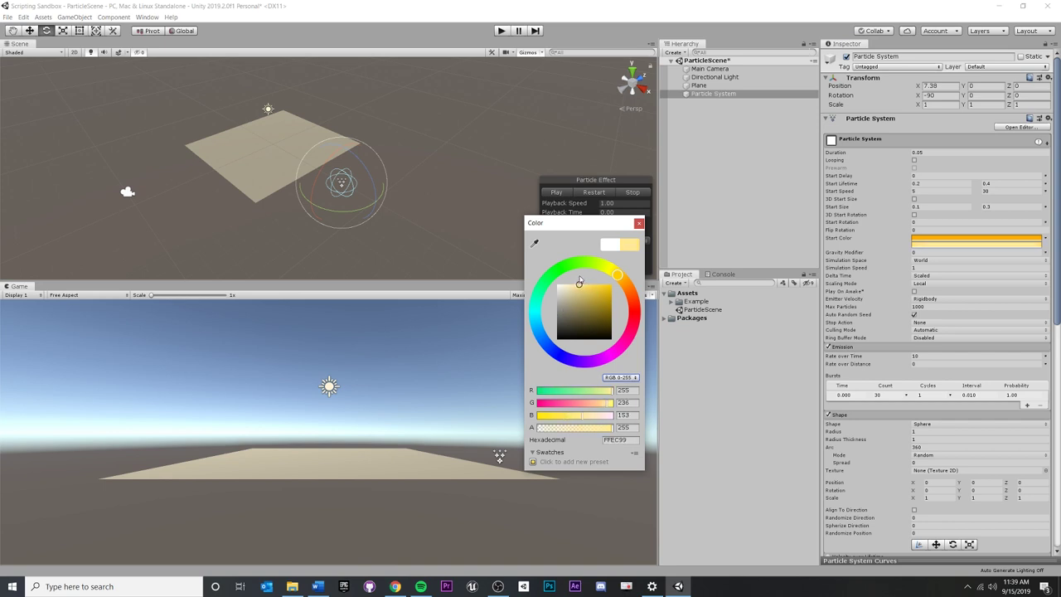
left_click(639, 222)
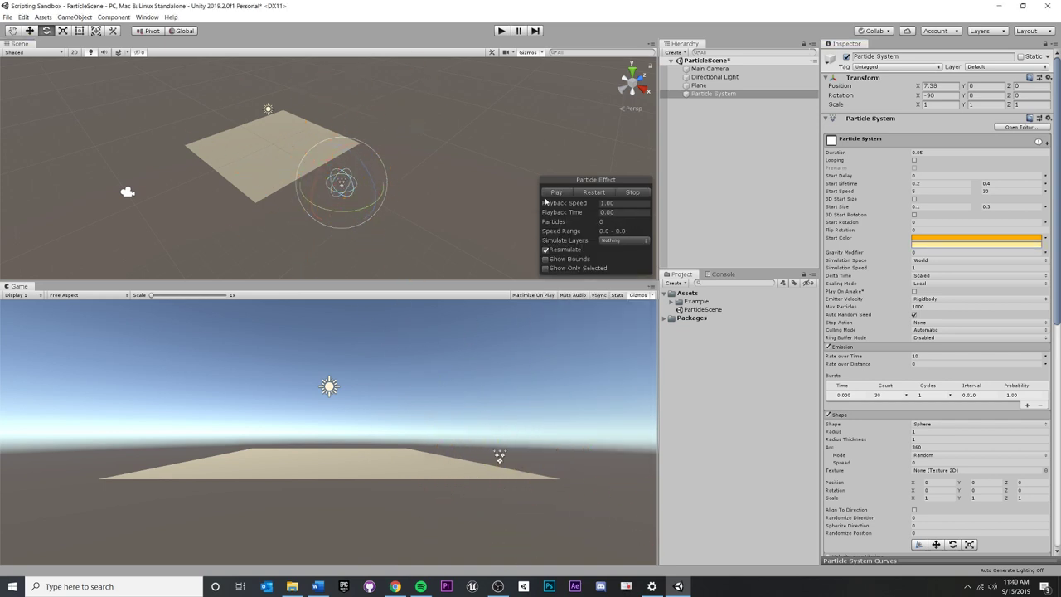
- Preview the burst of mixed orange and yellow particles several times from different viewpoints
left_click(553, 194)
left_click(554, 193)
left_click(556, 192)
left_click(557, 192)
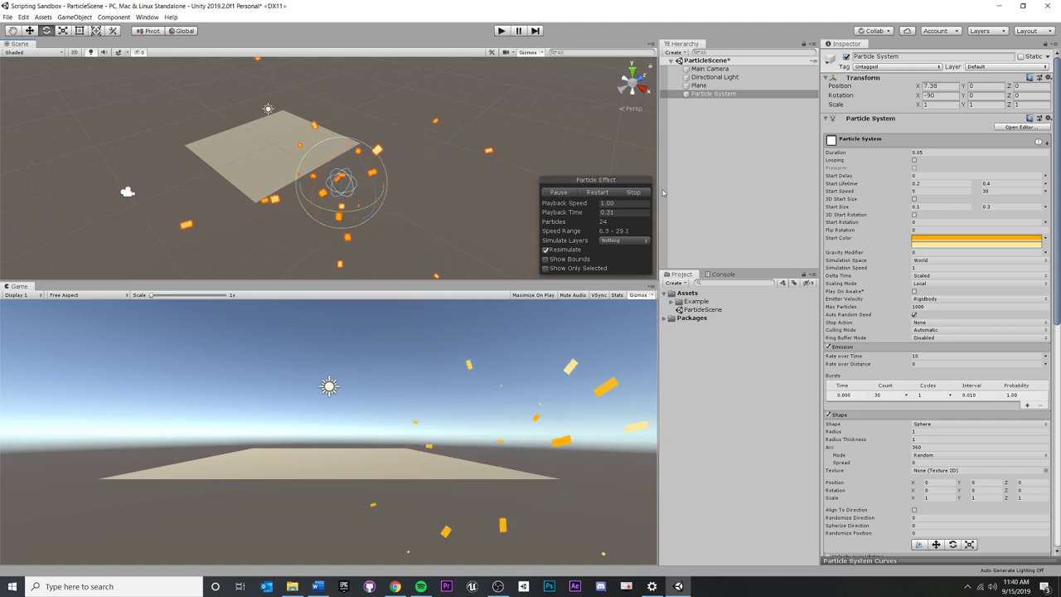
left_click(554, 193)
left_click(554, 193)
left_click(553, 192)
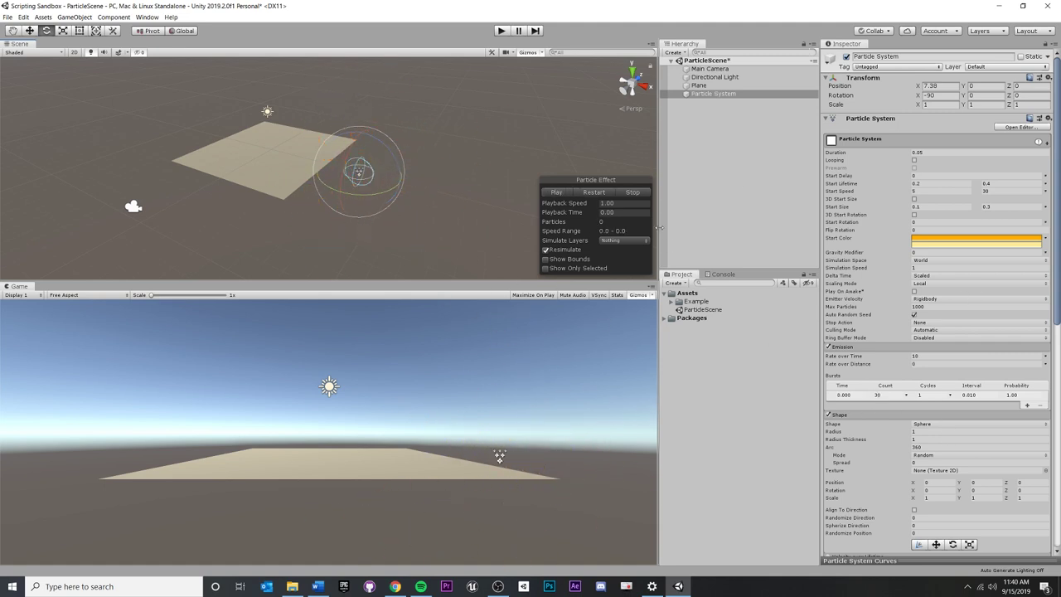
- Try different Count values for the emission burst, ending with 70, and preview the effect after each change
scroll(937, 369, "down", 5)
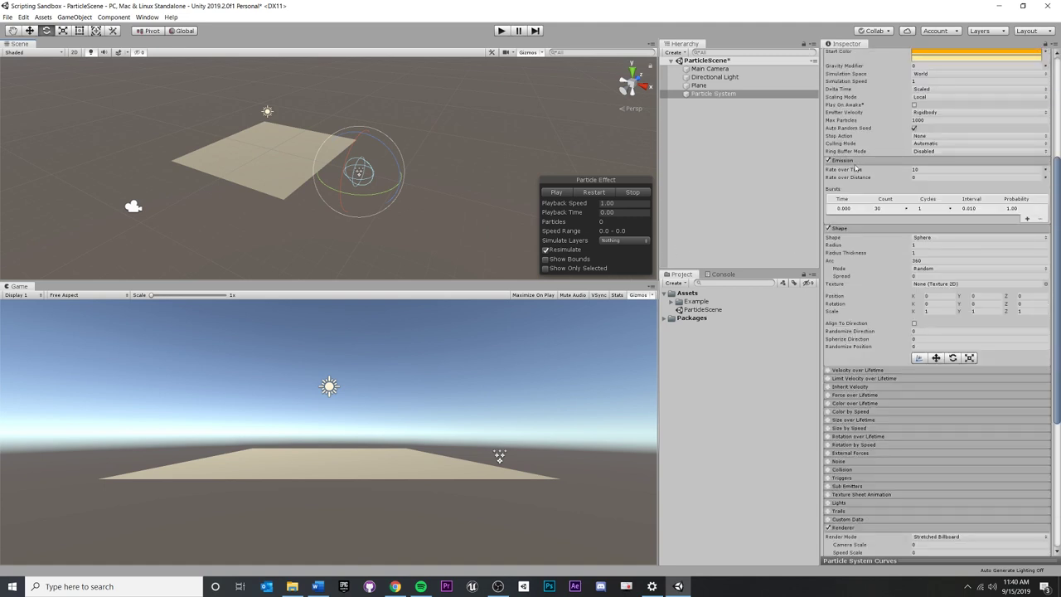
left_click(892, 209)
left_click(556, 192)
left_click(561, 193)
left_click(565, 193)
left_click(556, 192)
left_click(889, 208)
left_click(556, 192)
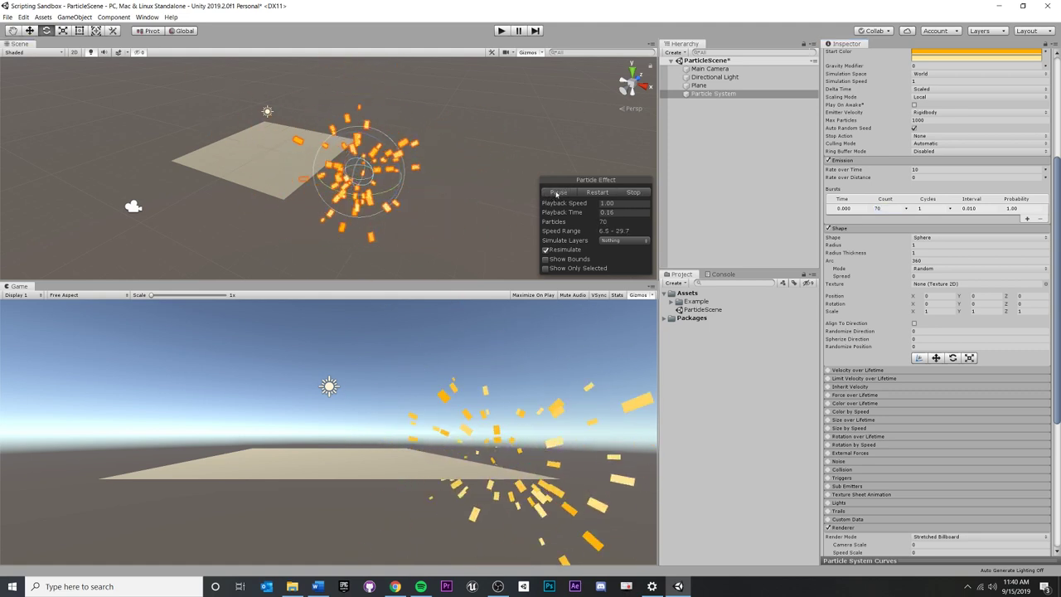
- Set the emission burst's Count to 60 and preview the effect
left_click(888, 208)
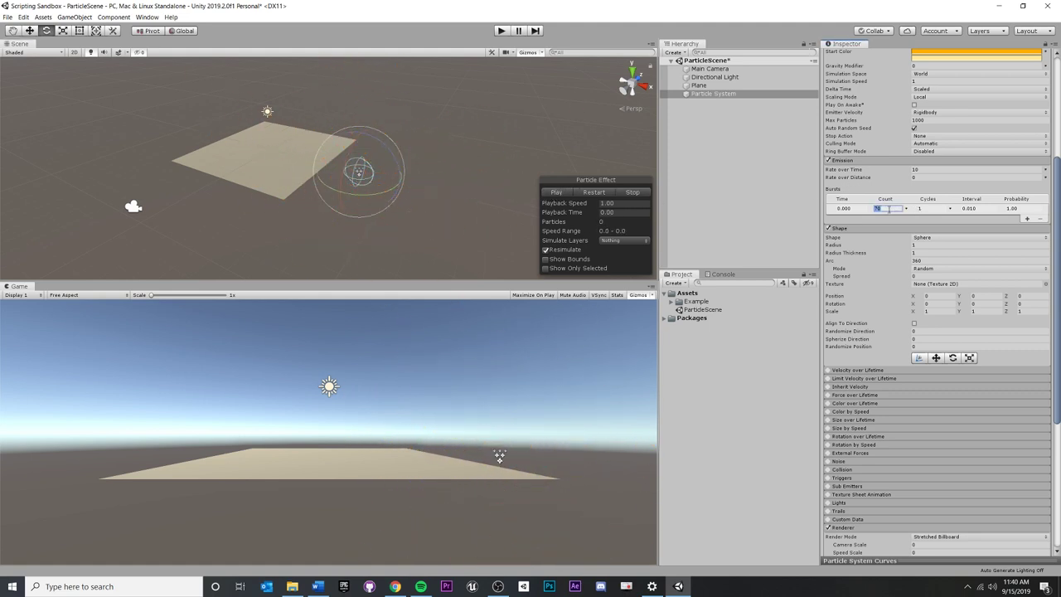
left_click(564, 194)
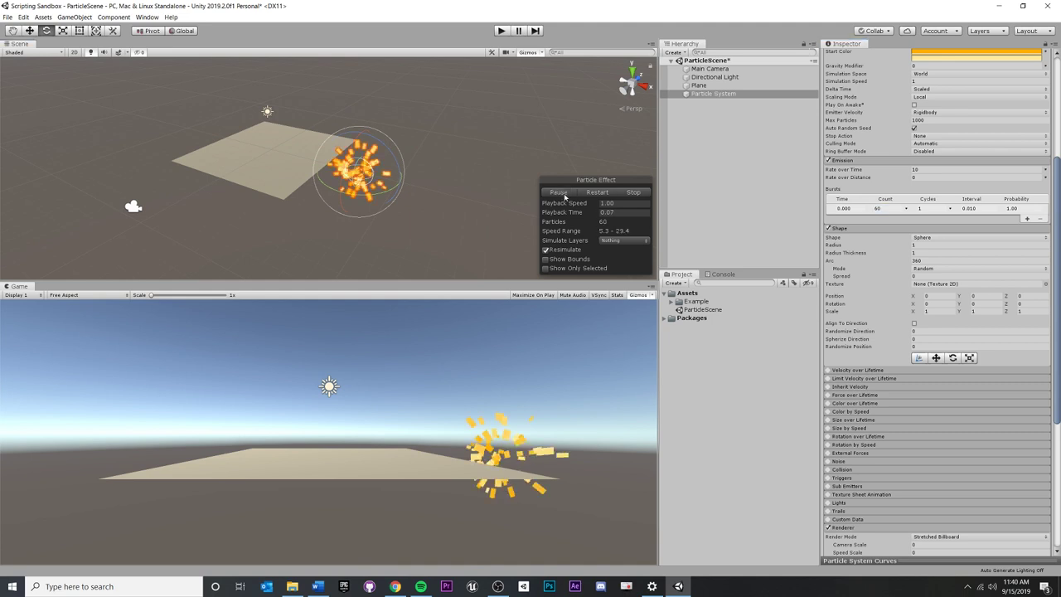
left_click(569, 197)
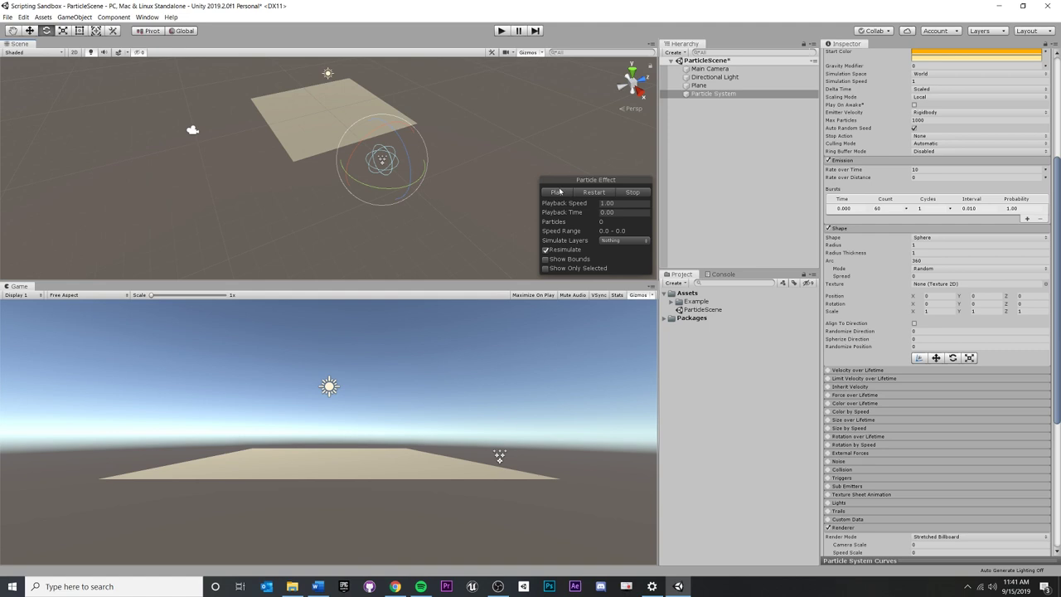
- Replay the denser burst several times while viewing it from different angles and distances
left_click(558, 193)
left_click(559, 193)
middle_click_drag(407, 163, 396, 183)
left_click_drag(395, 182, 303, 169, "alt")
scroll(423, 156, "up", 4)
left_click(562, 192)
left_click(559, 192)
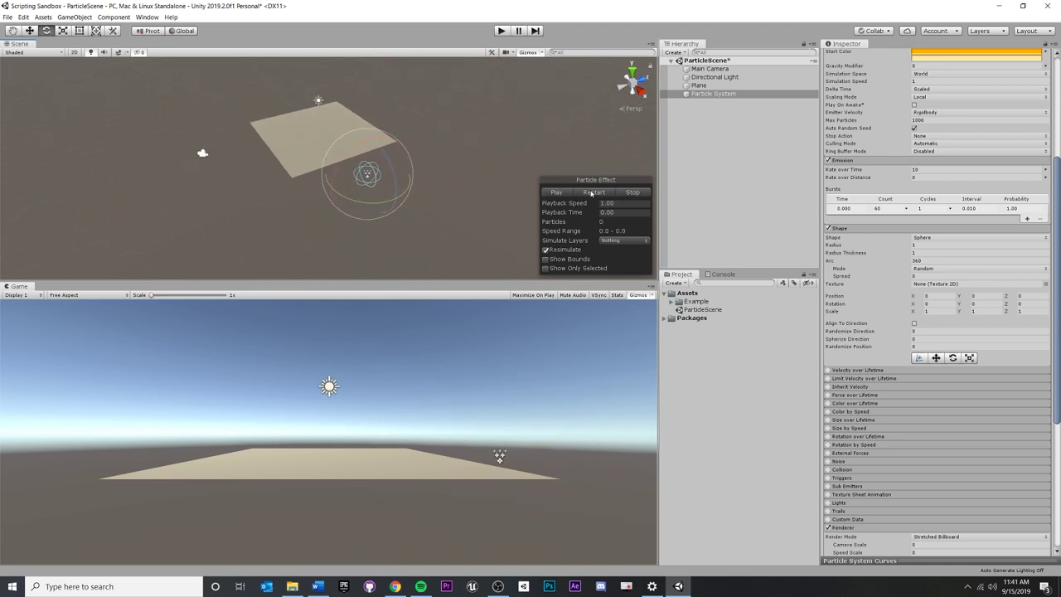
- Enable the particle system's Color over Lifetime module and expand its settings
scroll(925, 230, "down", 5)
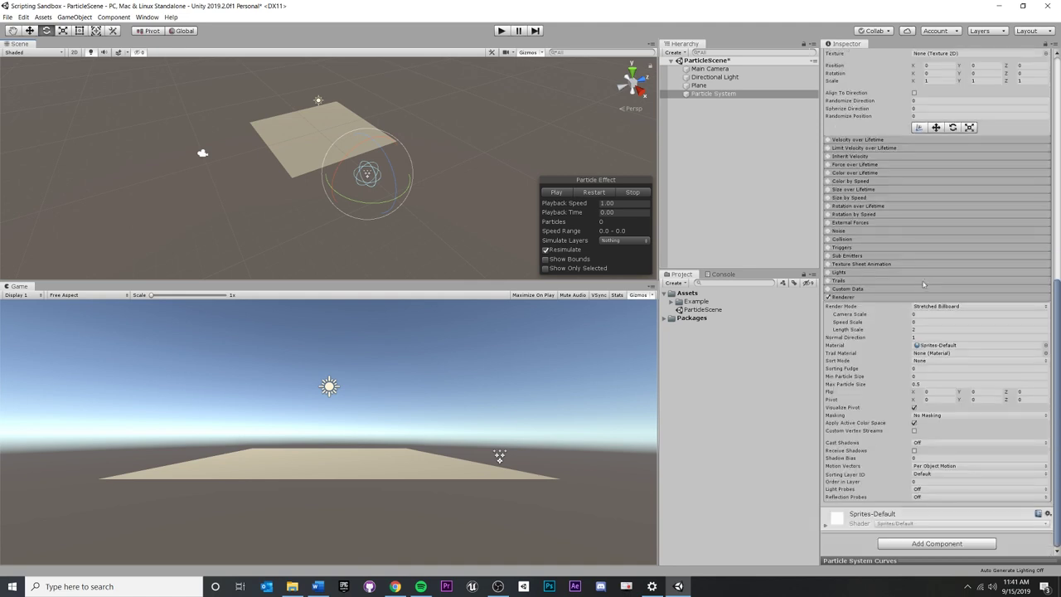
left_click(829, 172)
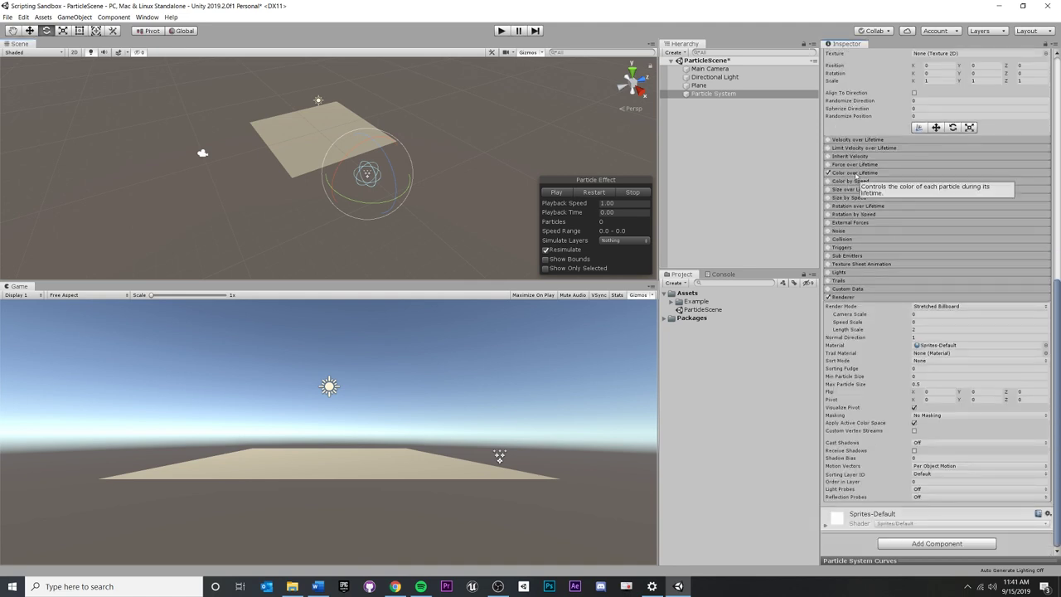
left_click(857, 173)
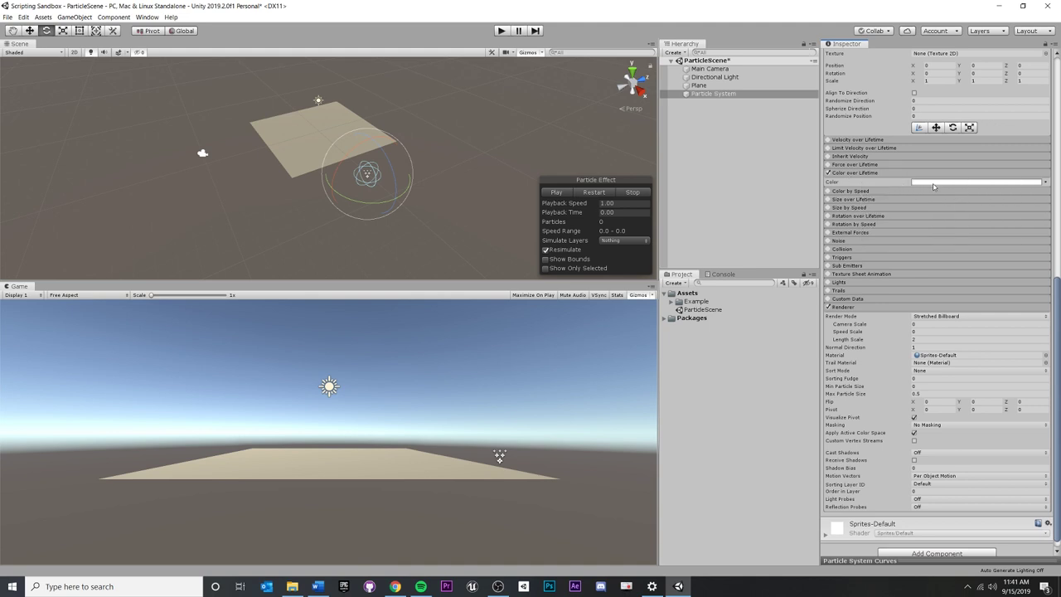
- Set the end alpha key of the Color over Lifetime gradient to 0 so the particles fade out
left_click(935, 183)
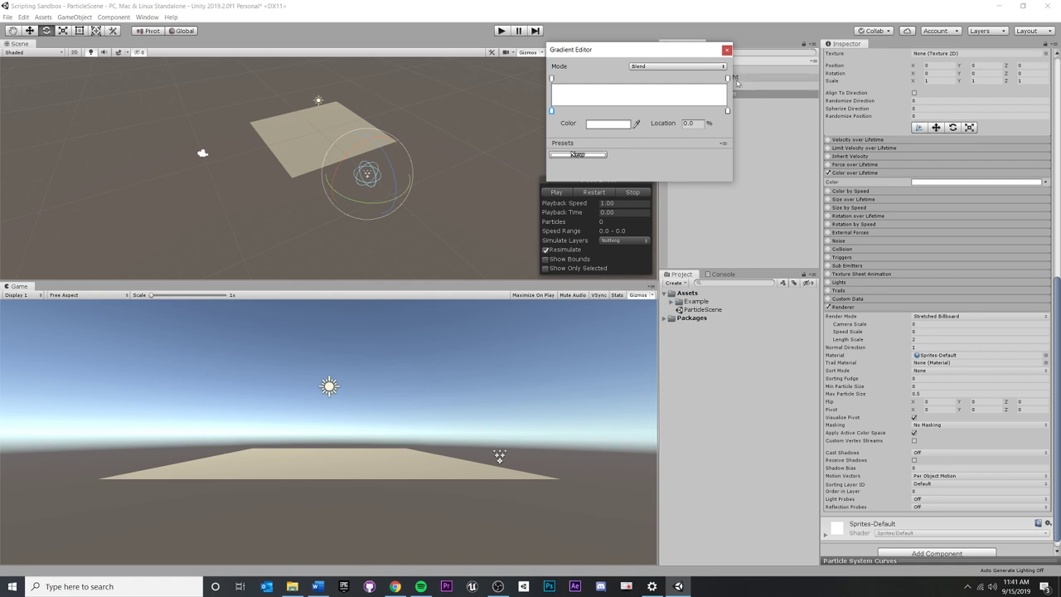
left_click(552, 78)
left_click(728, 78)
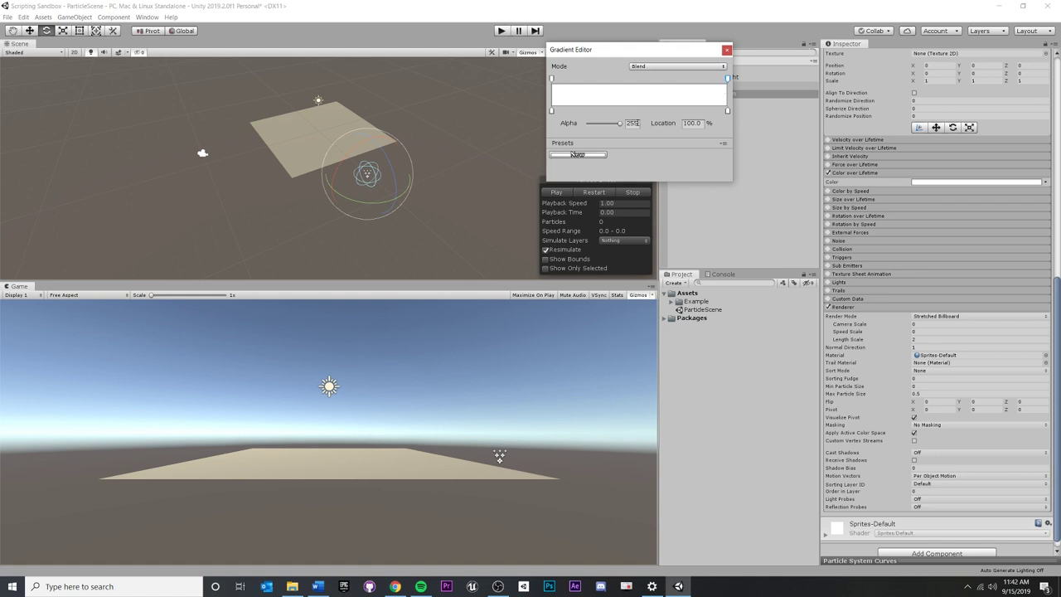
left_click(633, 123)
type("0")
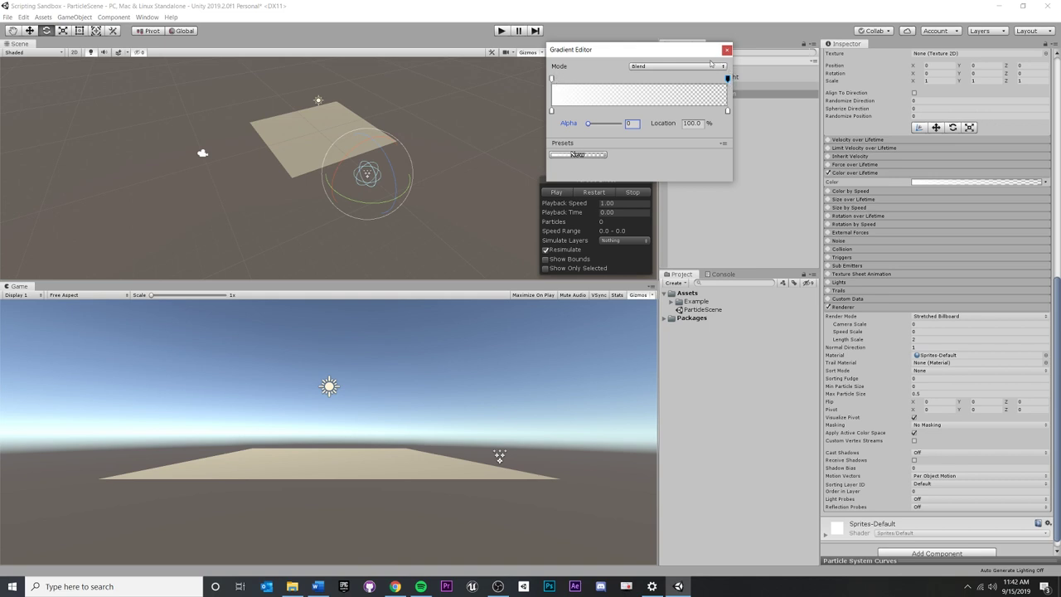
left_click_drag(676, 52, 820, 95)
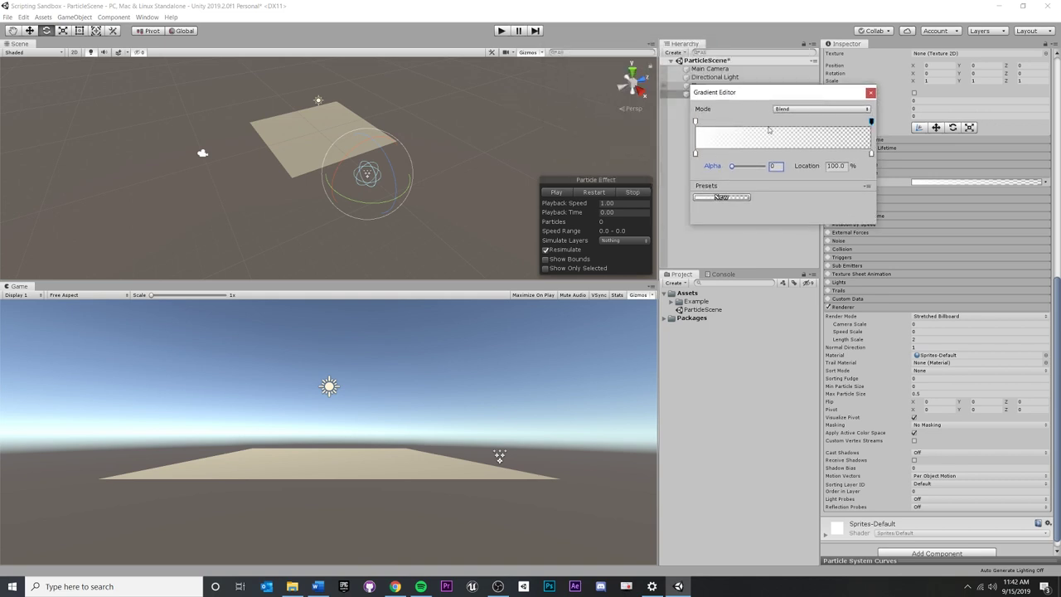
- Preview the burst a few times to examine how the particles fade out
left_click(558, 194)
left_click(558, 193)
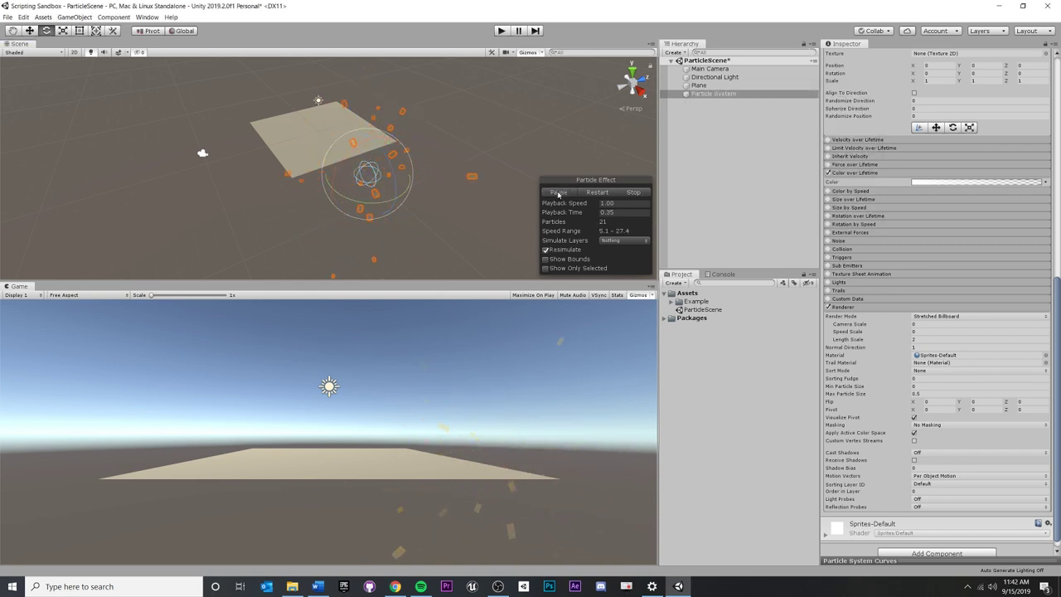
left_click(557, 194)
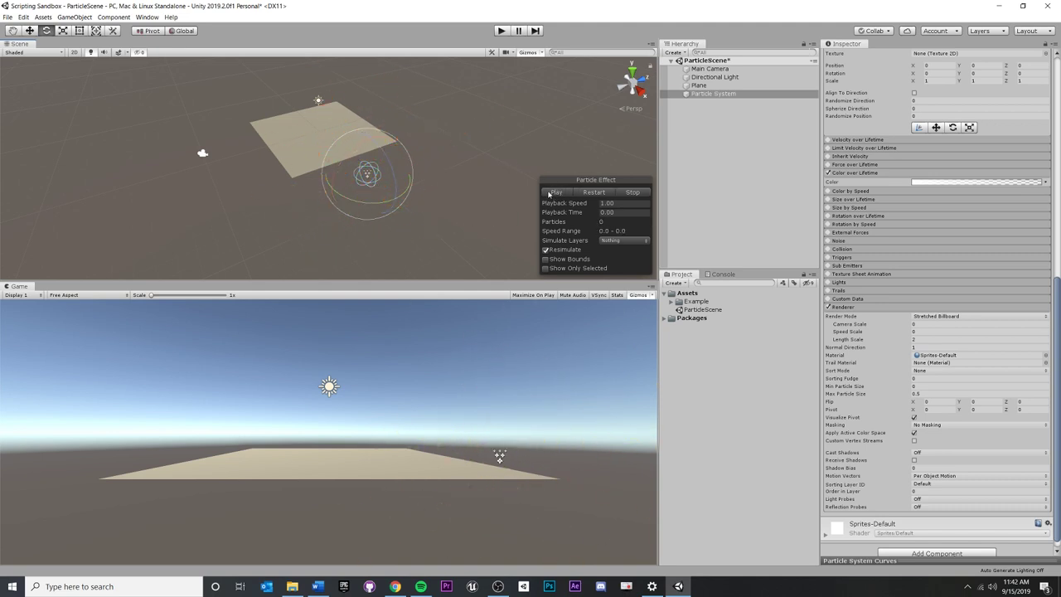
- Add an alpha key near the end of the Color over Lifetime gradient and set its location to 75%
left_click(989, 185)
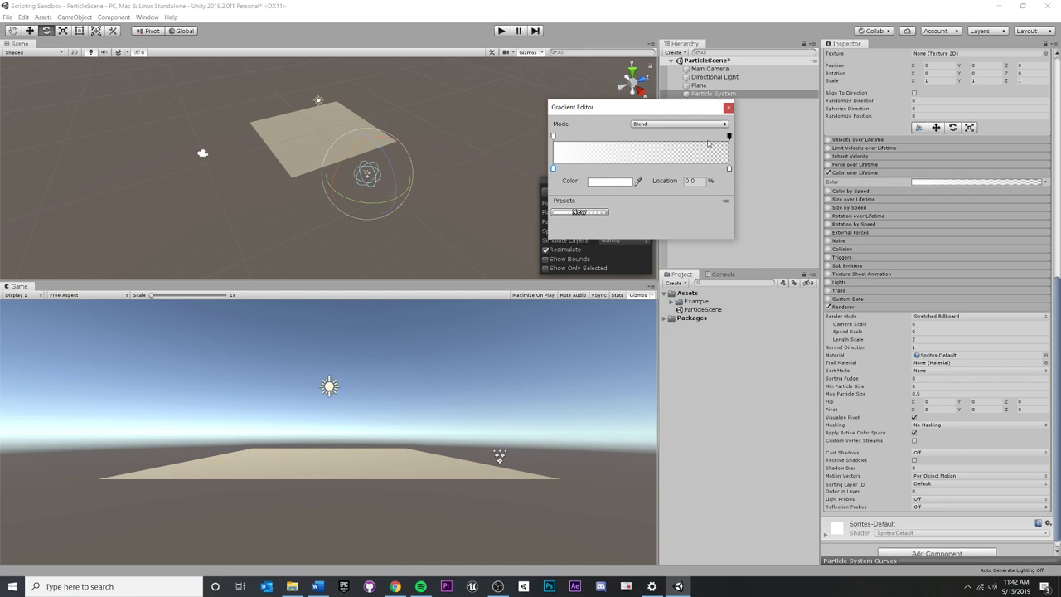
left_click(695, 139)
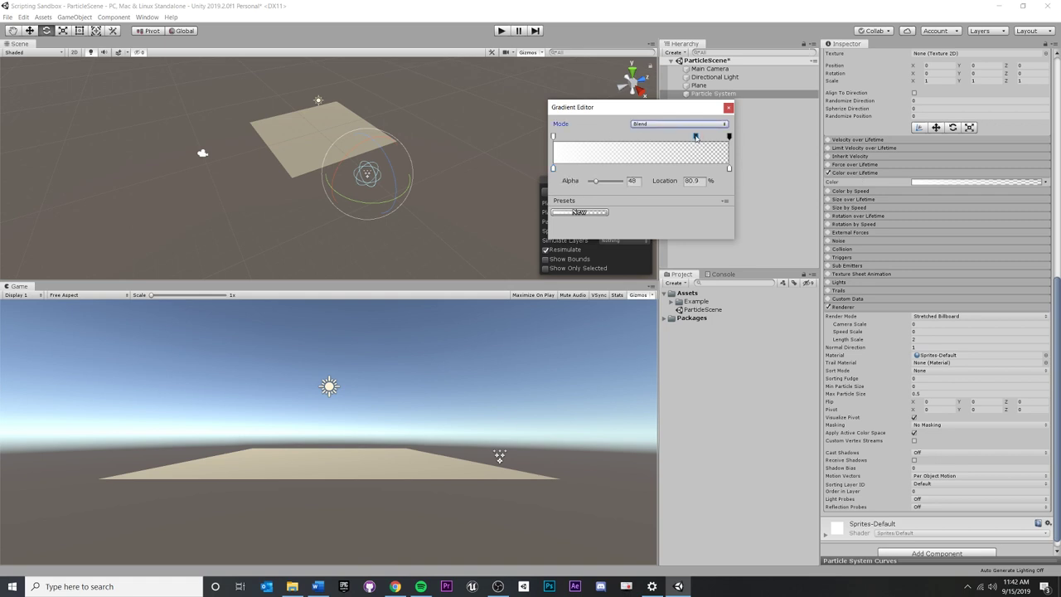
left_click_drag(696, 138, 694, 142)
left_click(553, 136)
left_click(694, 137)
left_click(699, 180)
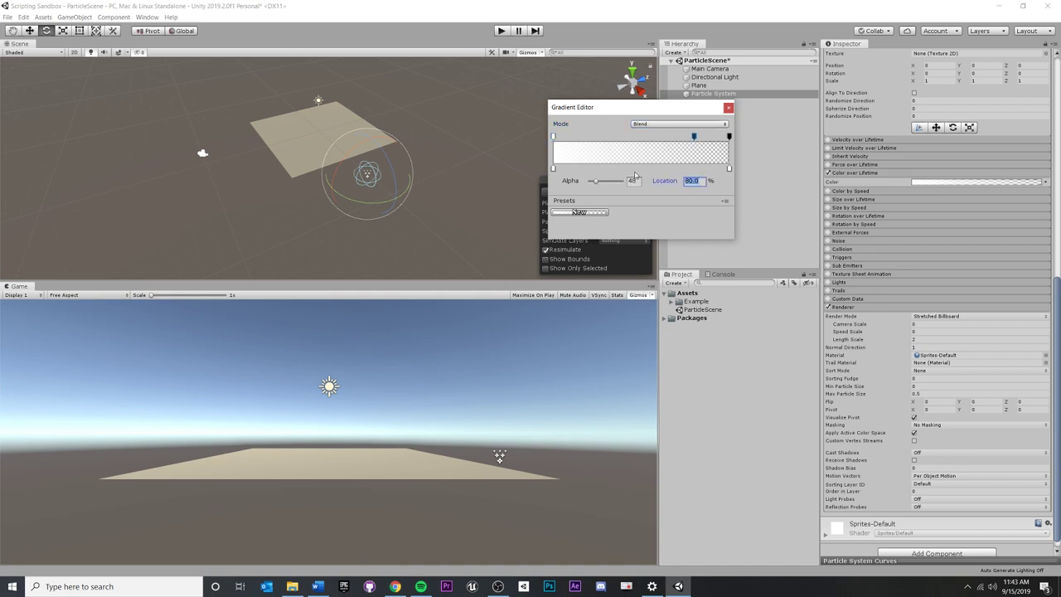
type("75.0")
- Change the added alpha key's location to 70% and its alpha to 255, finishing the gradient edit
left_click_drag(685, 136, 683, 136)
left_click(700, 137)
left_click(684, 137)
left_click_drag(684, 138, 680, 145)
type("70")
left_click(635, 180)
type("255")
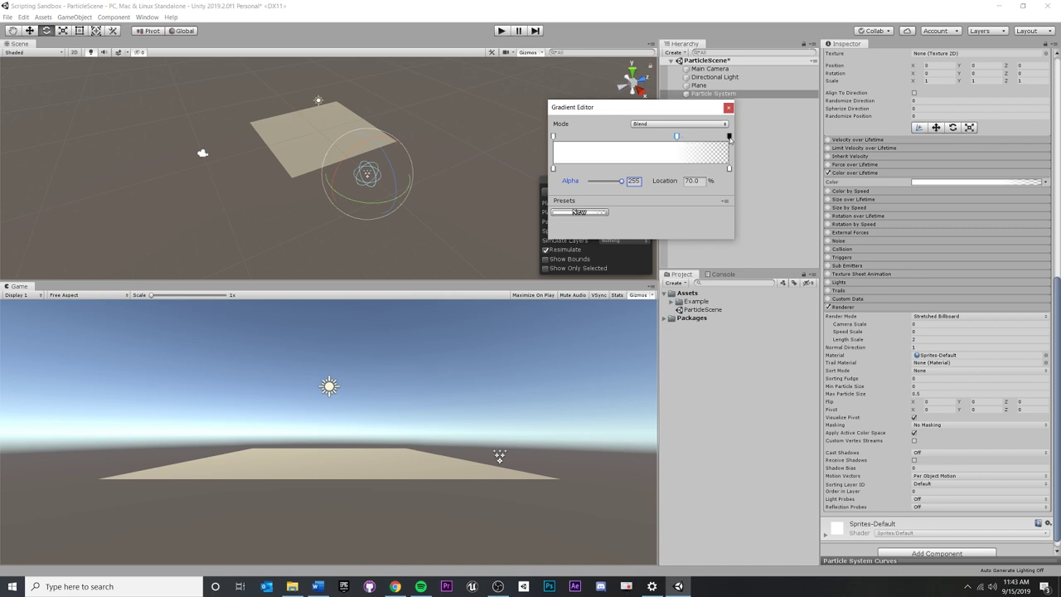
left_click(728, 108)
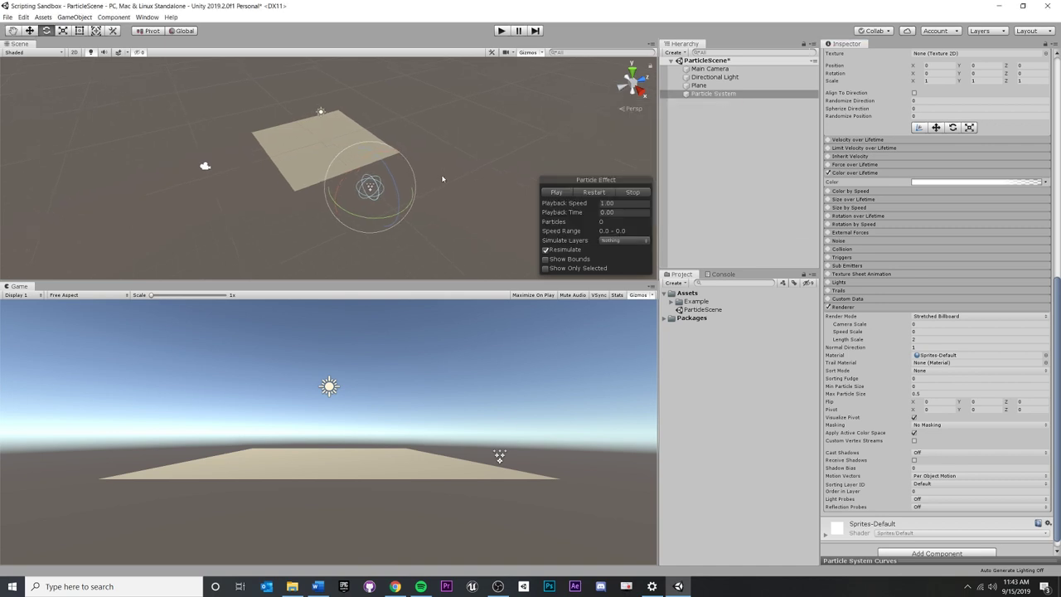
- Save the scene and preview the burst with the delayed fade-out several times
key("ctrl+s")
left_click(555, 193)
left_click(554, 192)
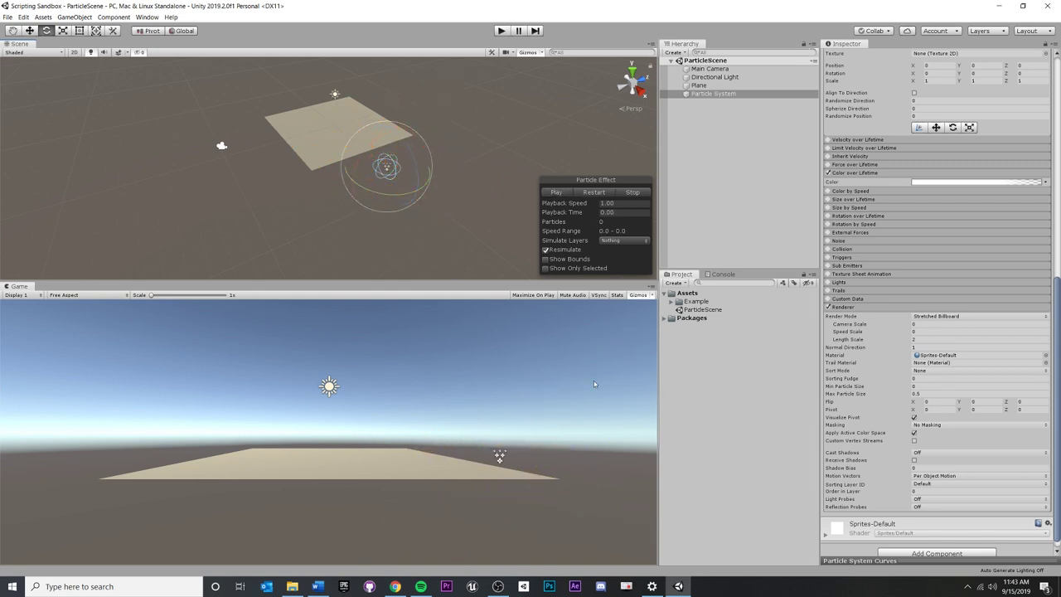
left_click(557, 193)
left_click(552, 191)
left_click(567, 194)
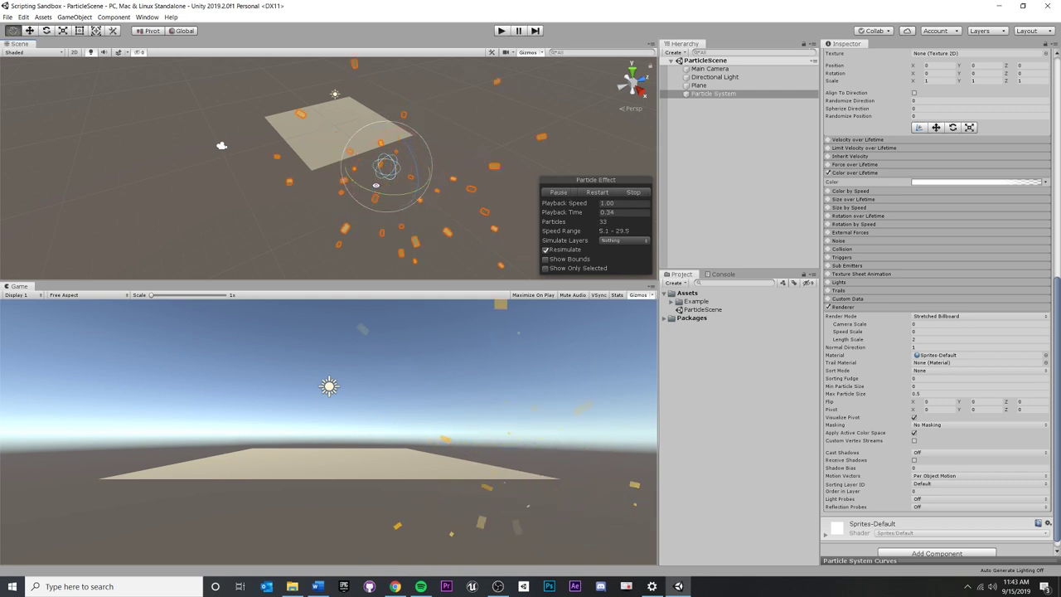
- View the burst from closer and lower angles and replay it to inspect the fading particles
left_click_drag(377, 176, 421, 166, "alt")
scroll(404, 130, "up", 8)
middle_click_drag(398, 120, 327, 166)
left_click_drag(326, 167, 510, 185, "alt")
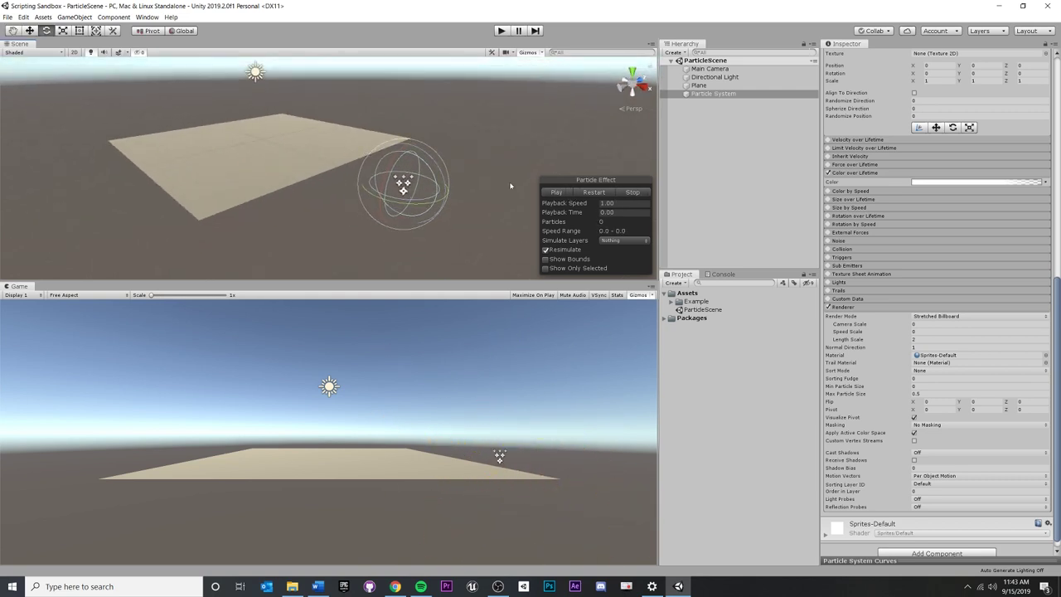
left_click(557, 193)
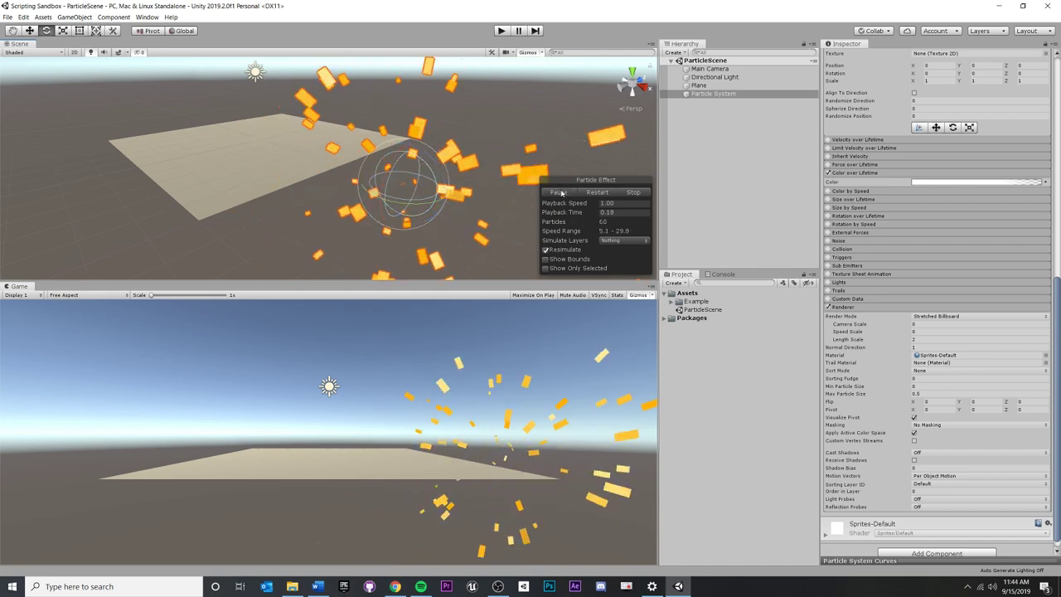
left_click(632, 191)
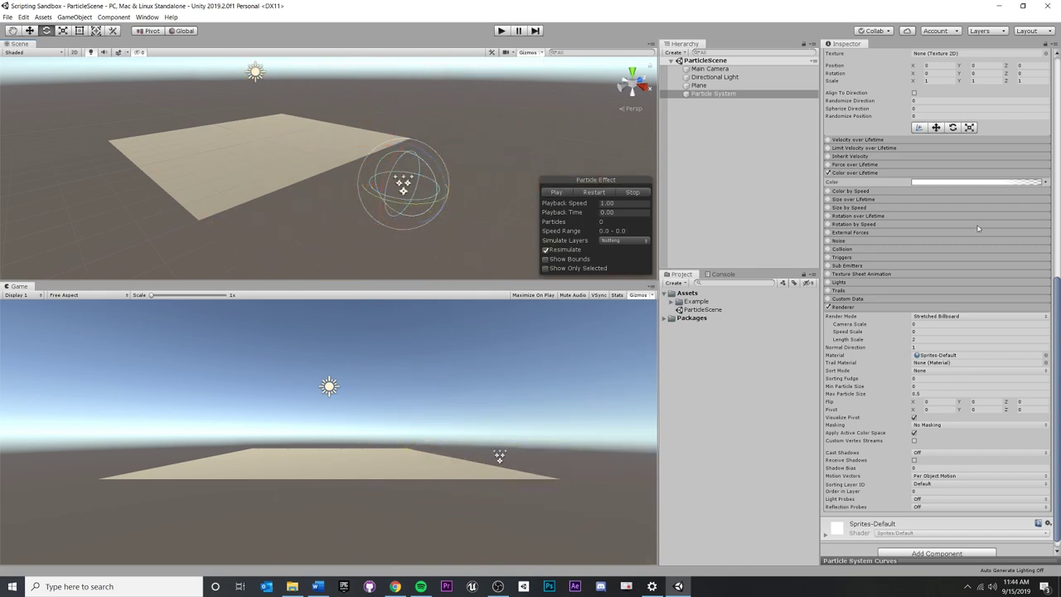
scroll(1000, 223, "up", 10)
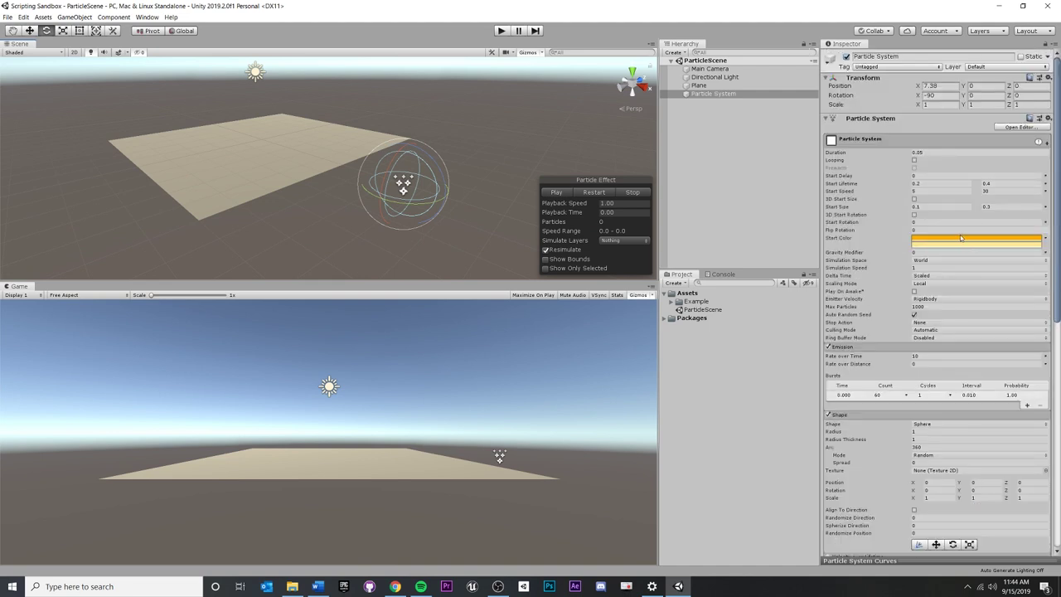
mouse_move(480, 152)
left_mouse_down("alt")
mouse_move(430, 178)
mouse_move(464, 157)
left_mouse_up("alt")
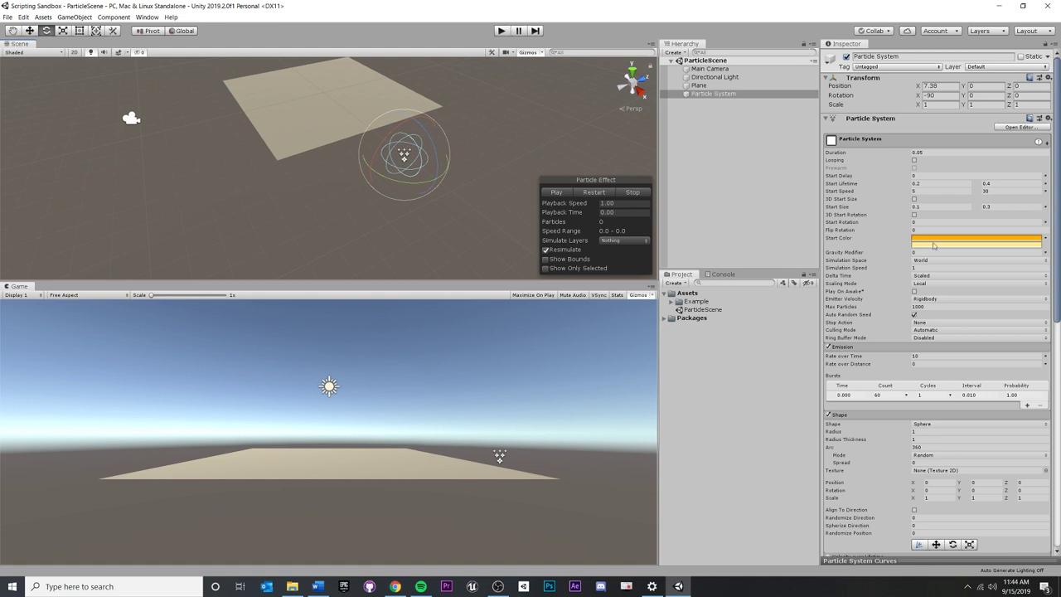
scroll(912, 286, "down", 10)
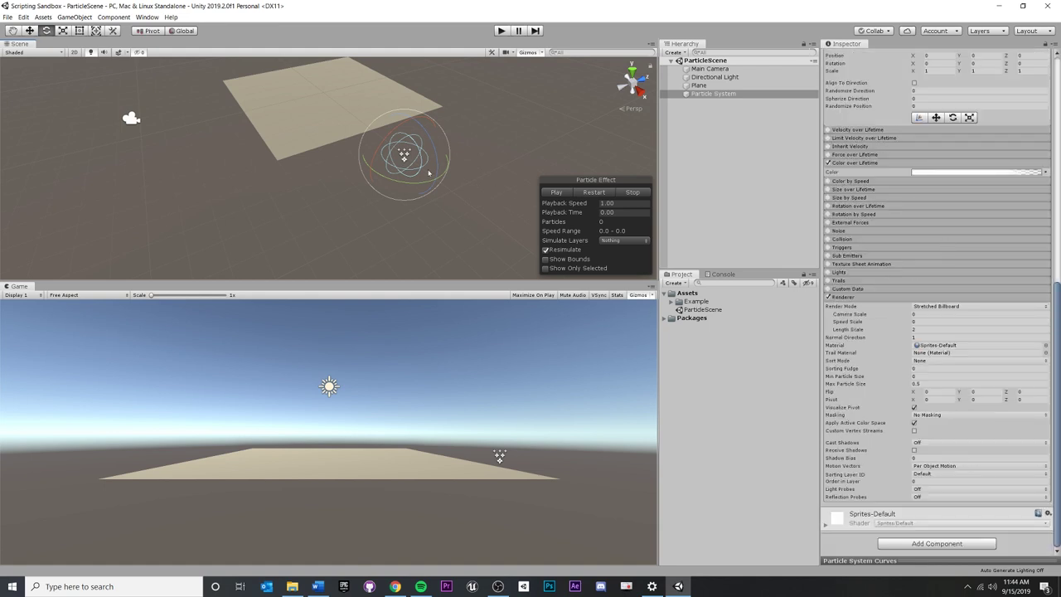
left_click_drag(429, 172, 396, 204, "alt")
left_click_drag(346, 230, 401, 179, "alt")
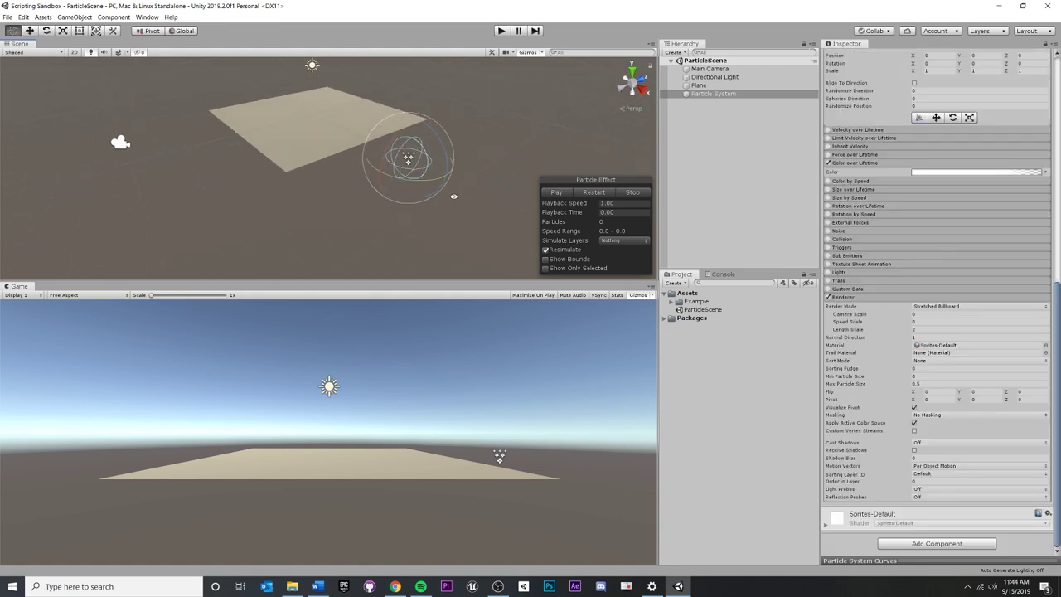
left_click_drag(555, 230, 599, 159, "alt")
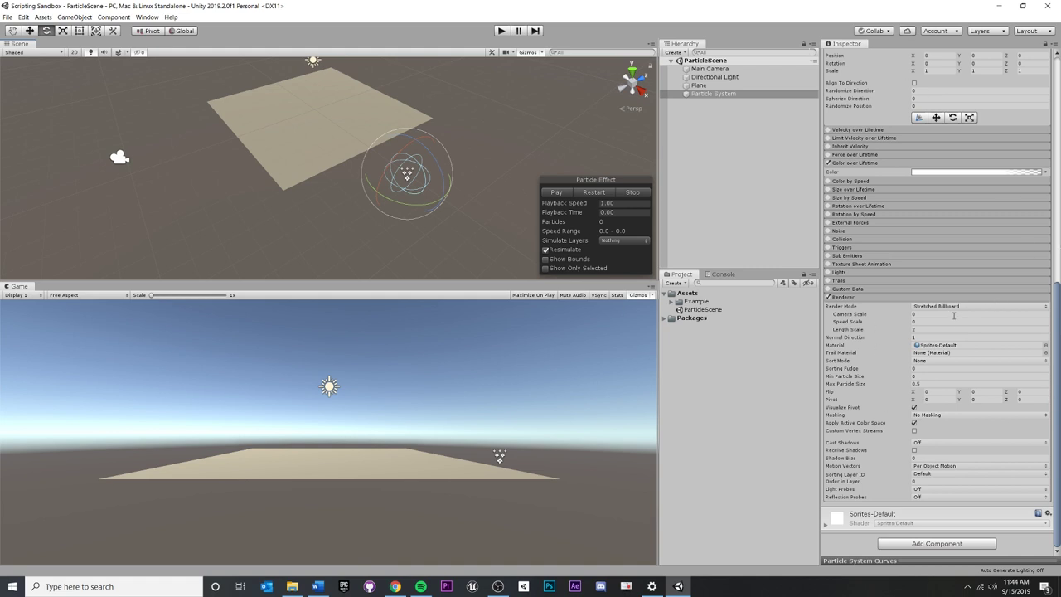
left_click_drag(254, 112, 515, 101, "alt")
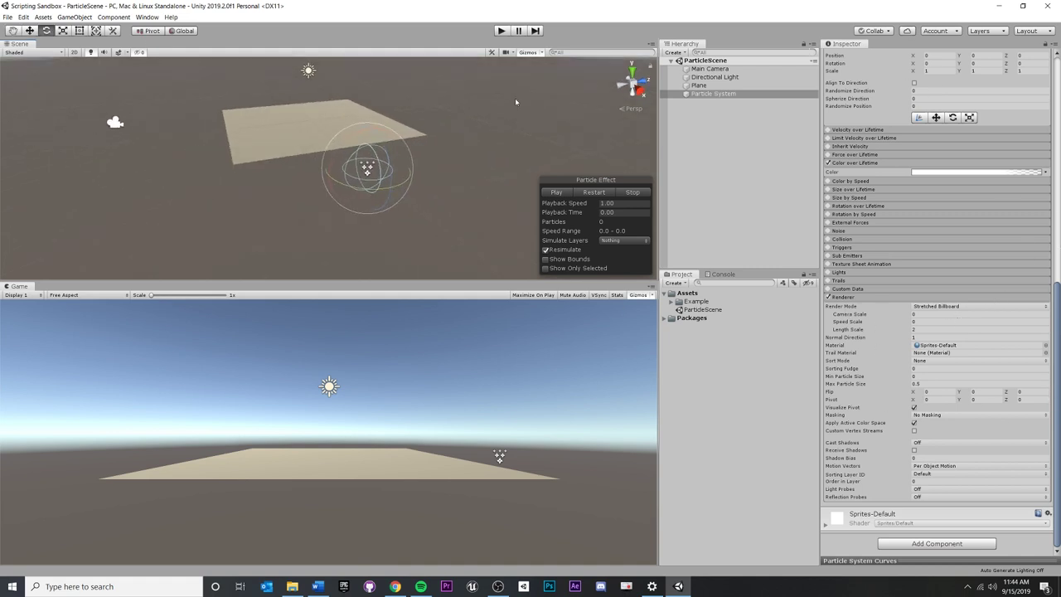
- Set the renderer's Render Mode to Billboard and preview the burst
left_click(959, 307)
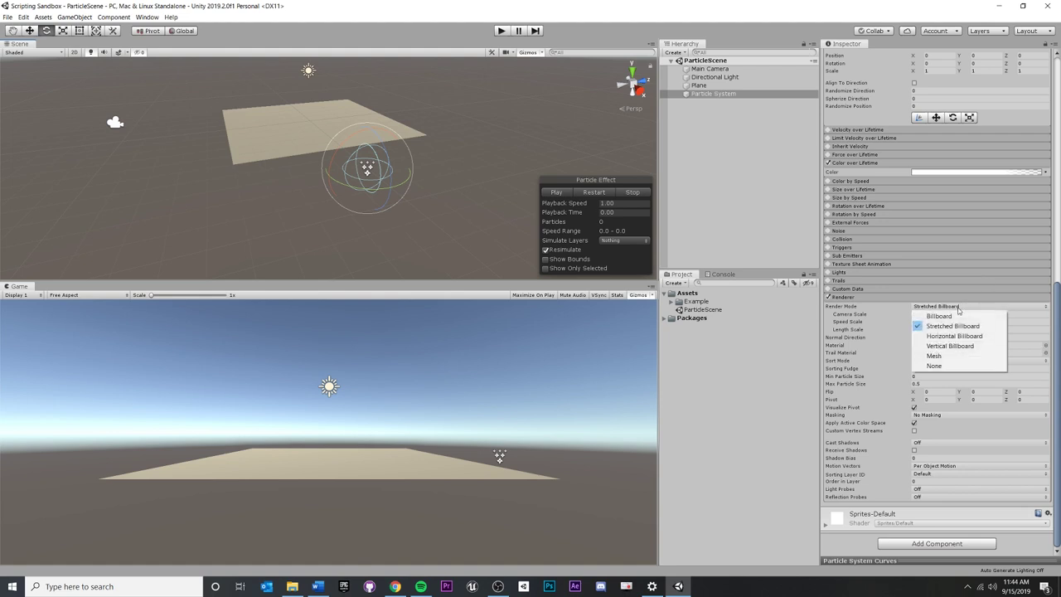
left_click(943, 316)
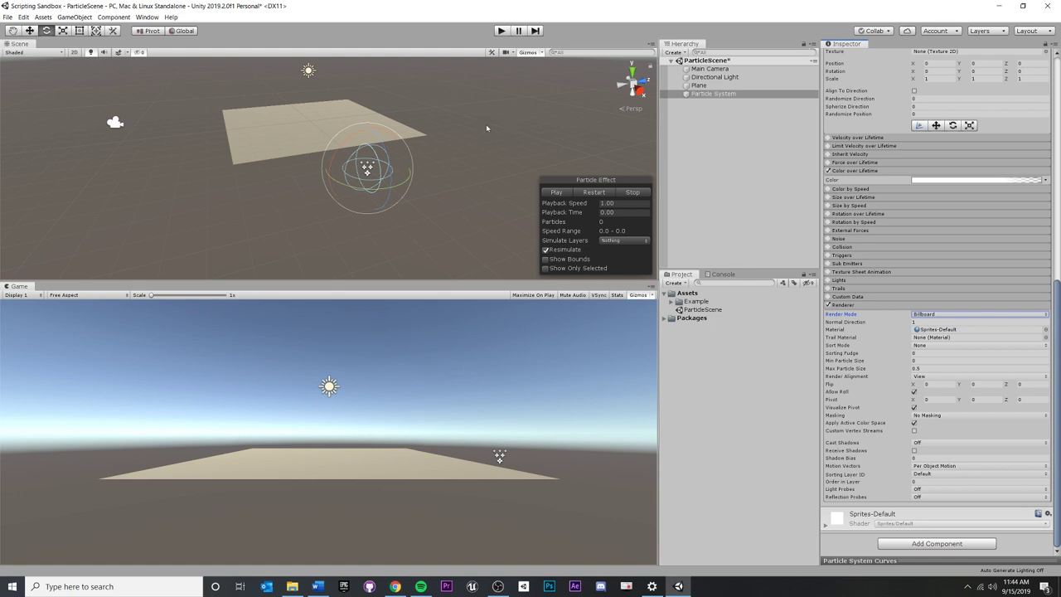
left_click(555, 192)
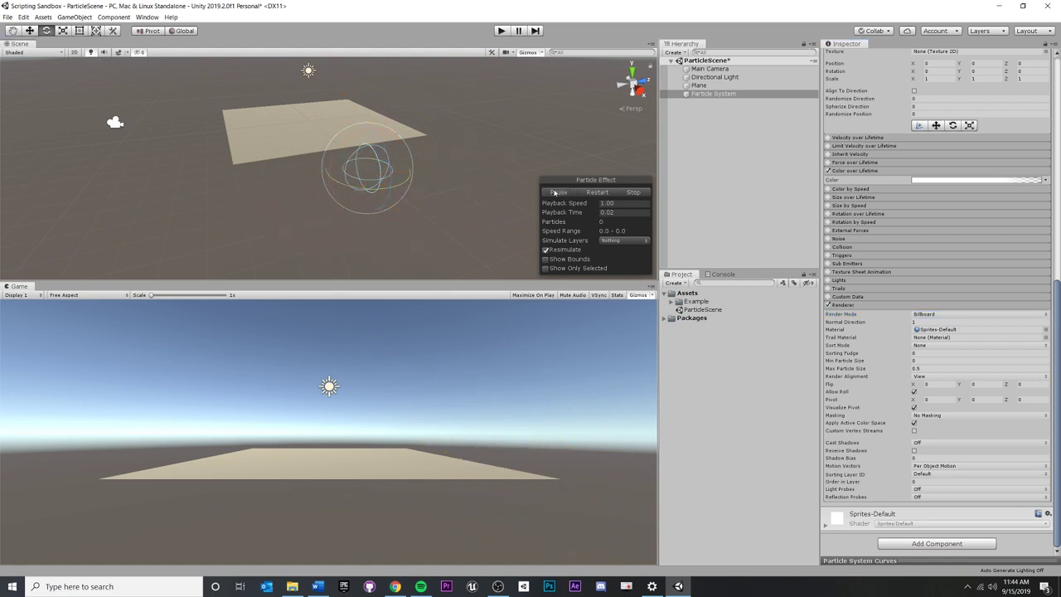
left_click(556, 192)
left_click(565, 193)
- Enable the Trails module, expand its settings and preview the effect
left_click(828, 289)
left_click(849, 289)
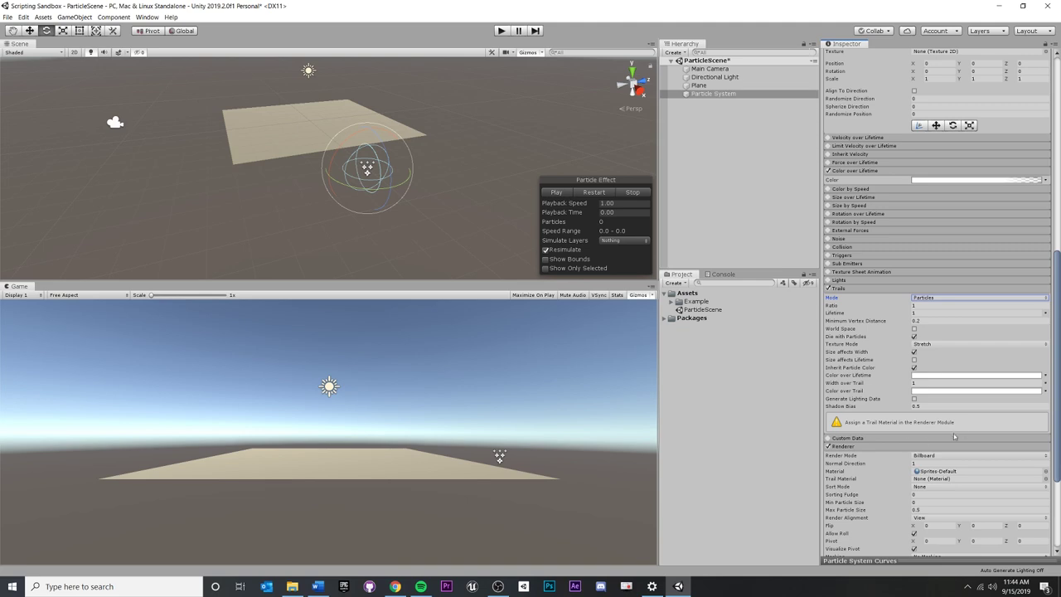
scroll(948, 374, "down", 3)
left_click(556, 192)
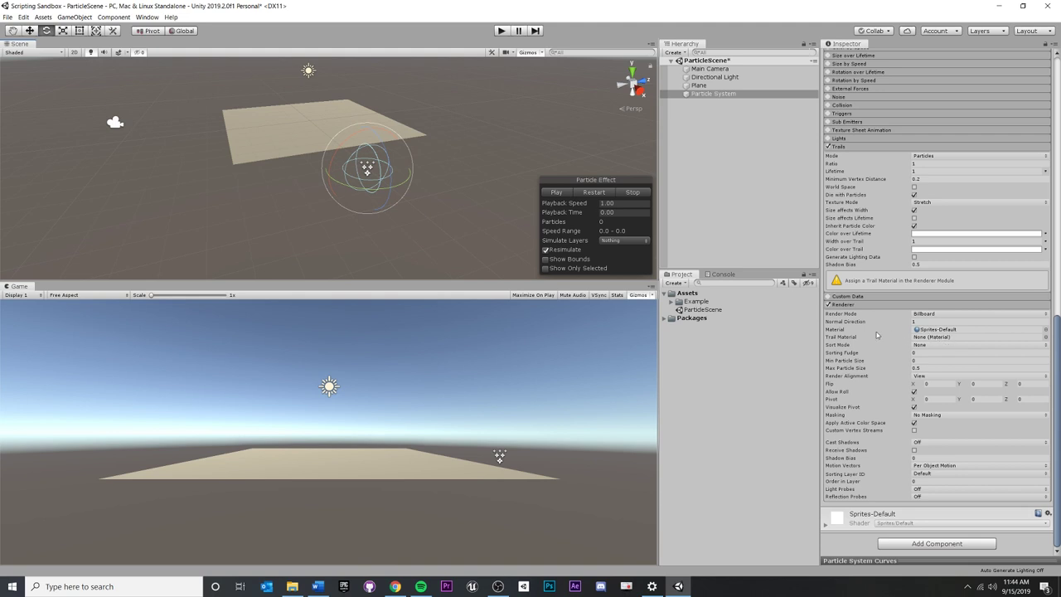
- Assign Default-Line as the renderer's Trail Material and preview the burst with trails
left_click(1044, 338)
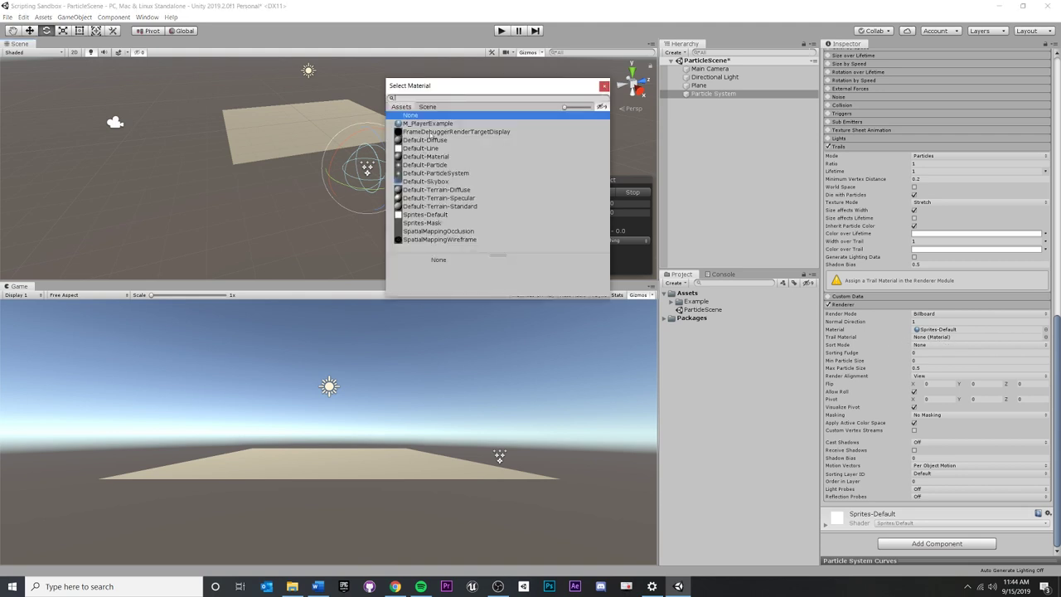
left_click(420, 148)
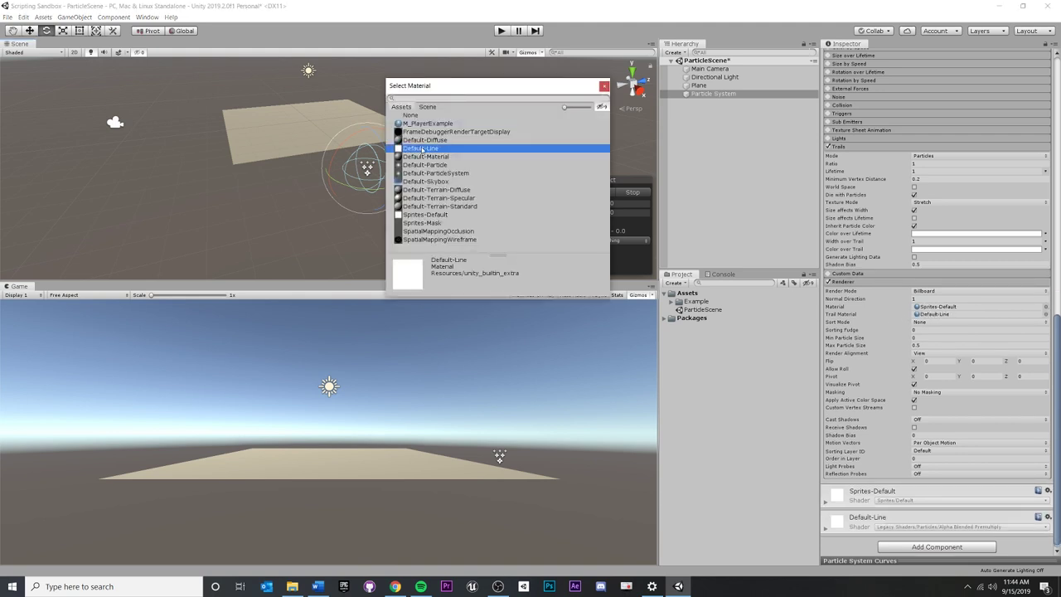
double_click(421, 149)
left_click(558, 192)
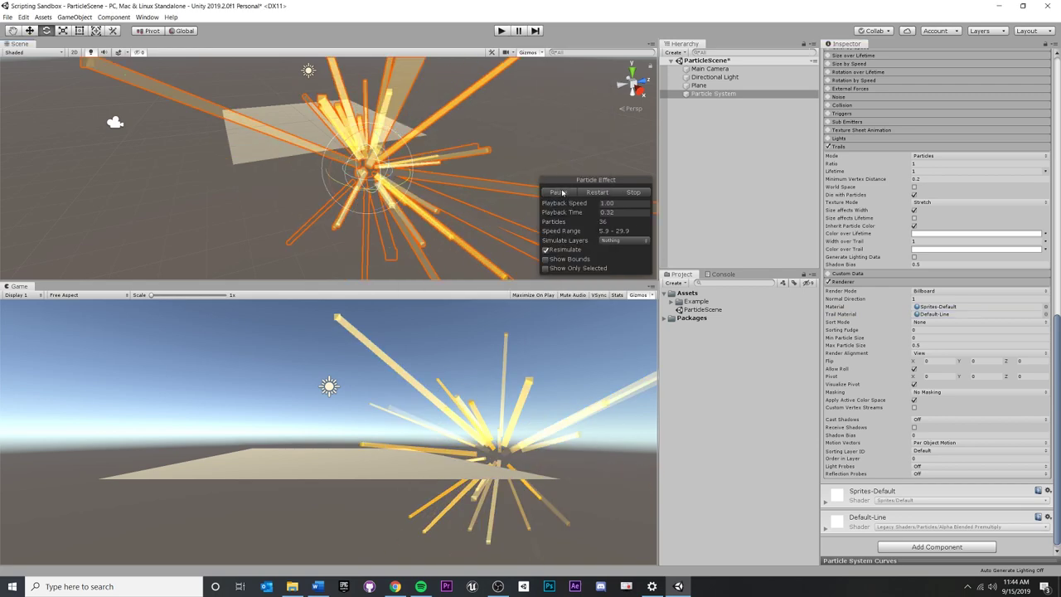
left_click(559, 192)
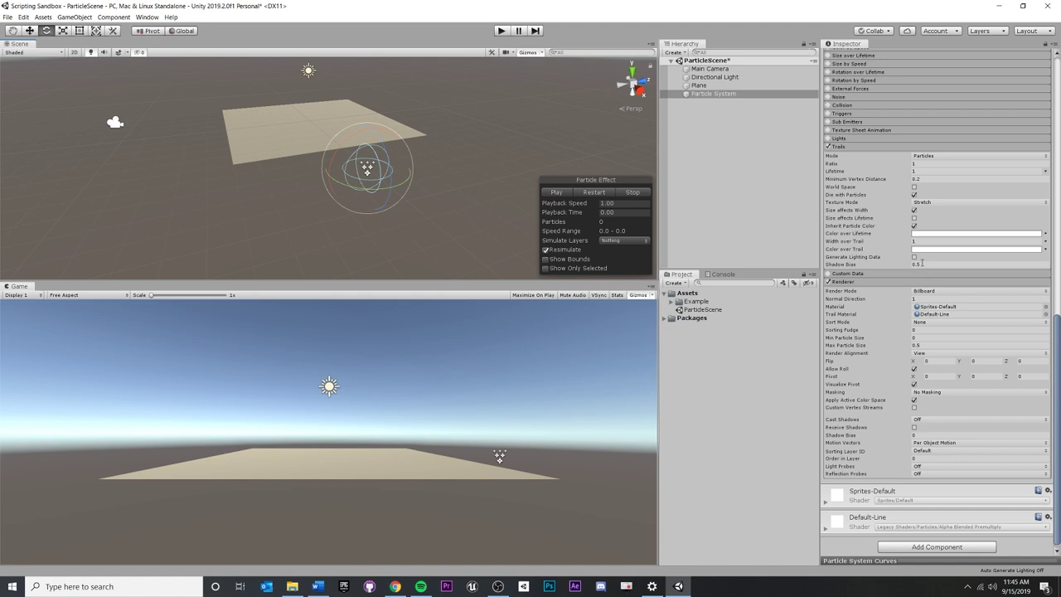
- Try trail Lifetime values of 0.2 and 0.1 and preview the burst
left_click(919, 171)
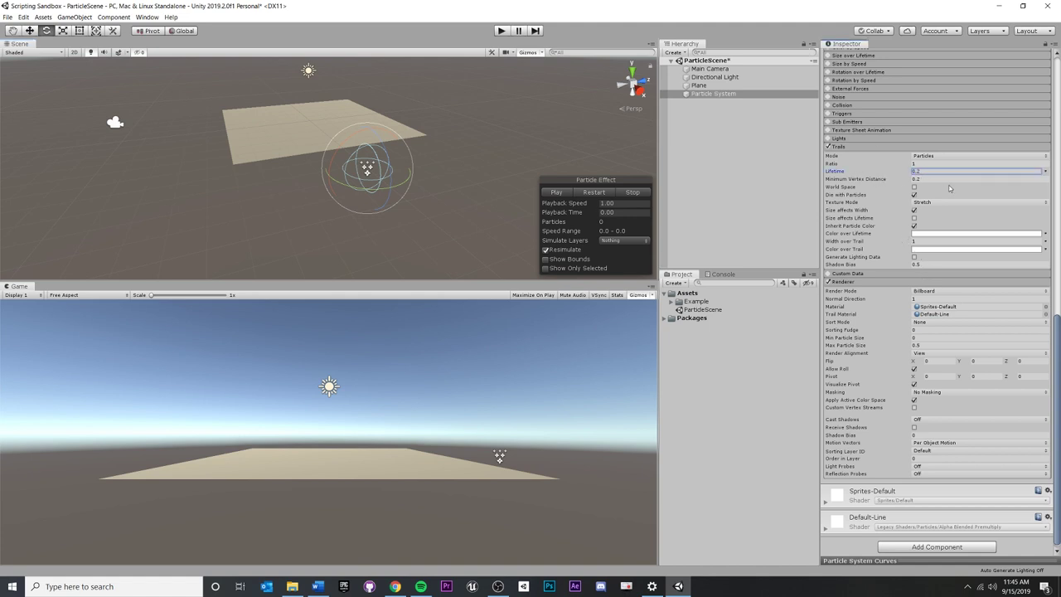
key("Return")
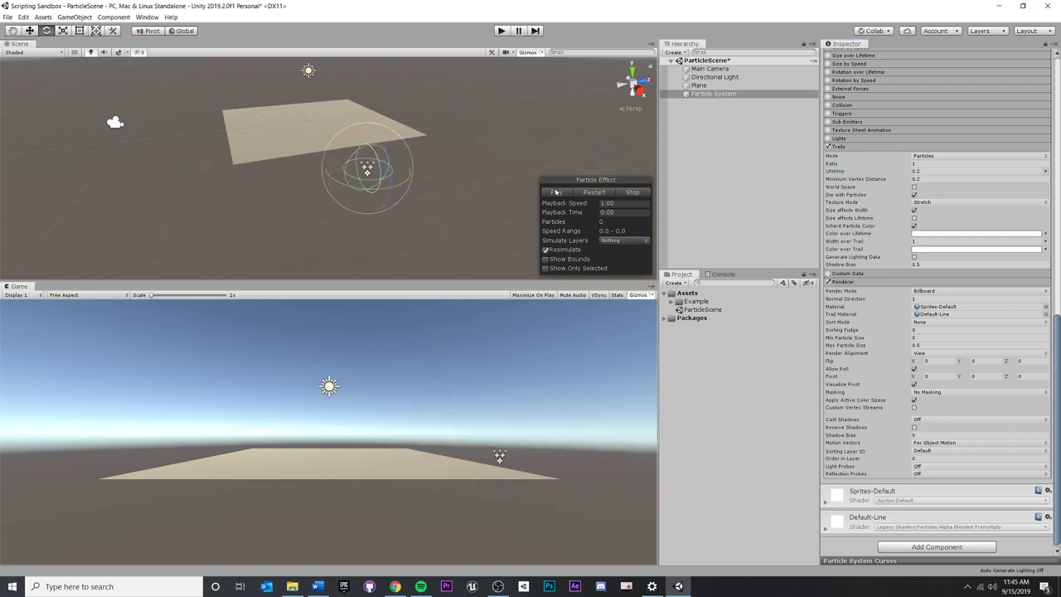
left_click(927, 179)
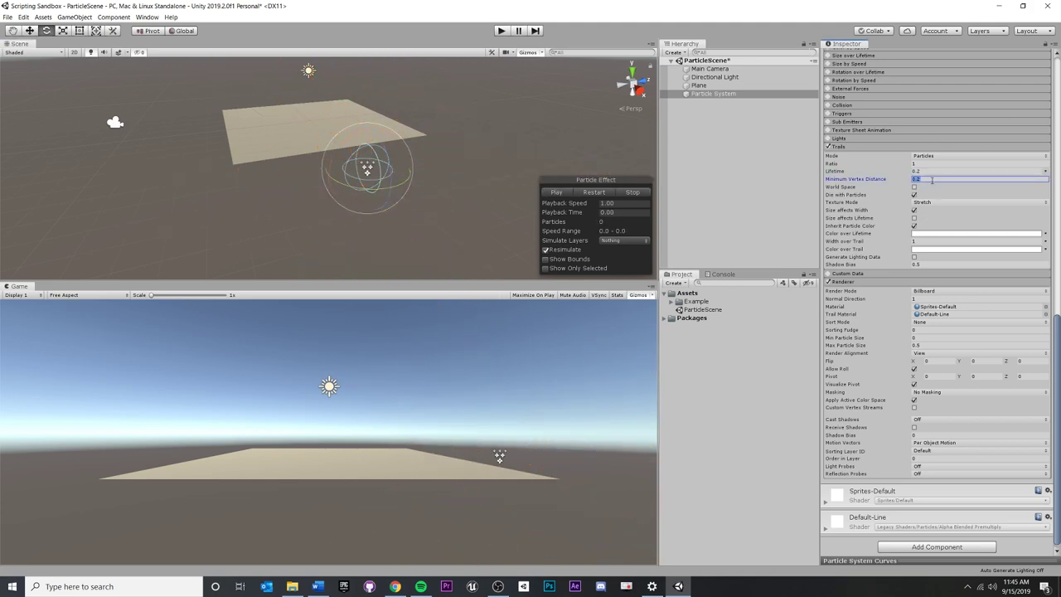
left_click(925, 171)
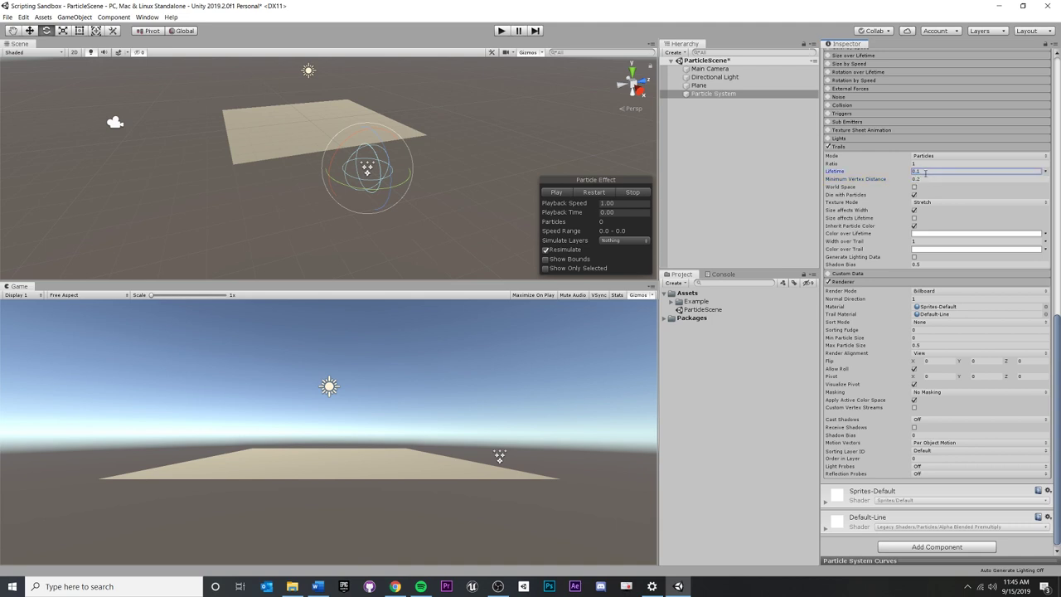
left_click(555, 192)
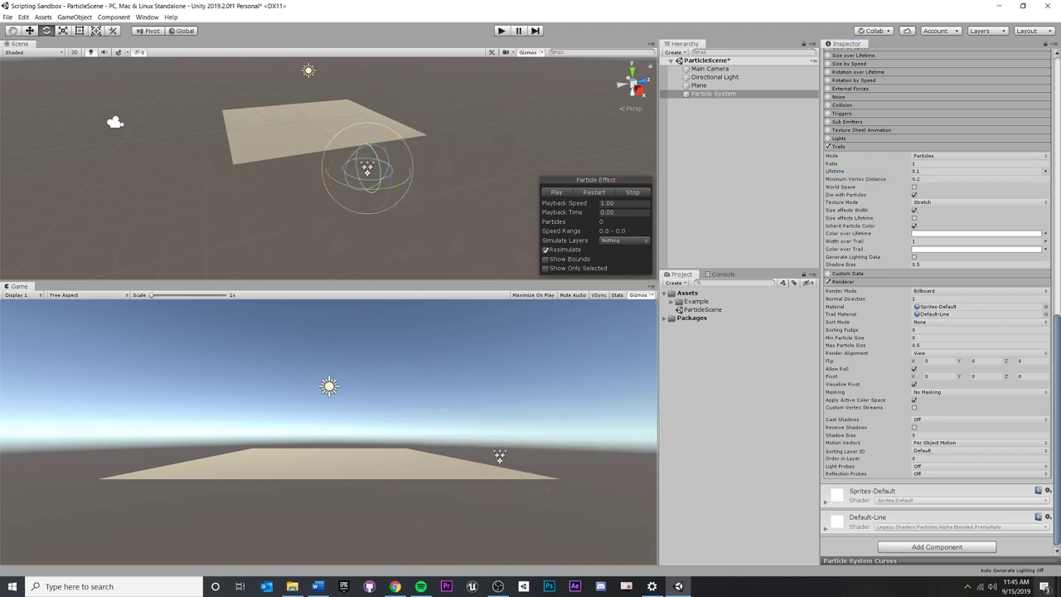
left_click(555, 192)
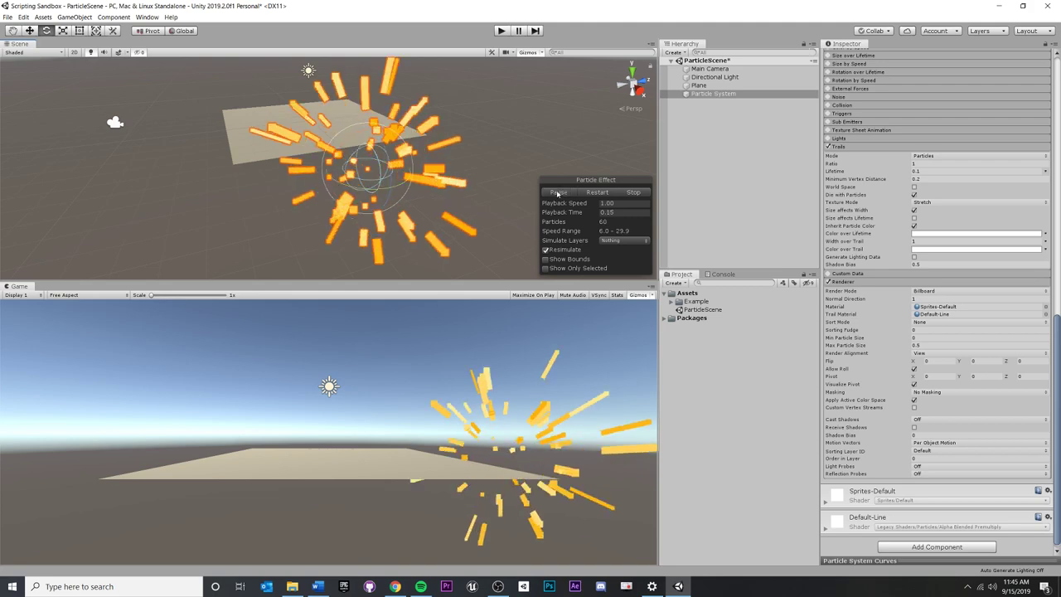
left_click(557, 193)
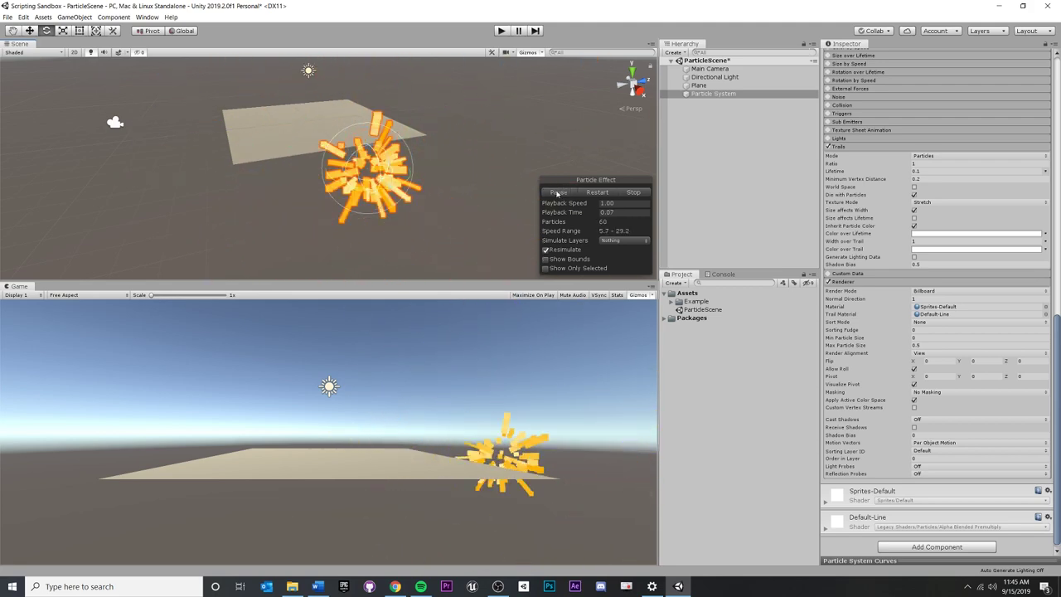
left_click(557, 193)
left_click(631, 191)
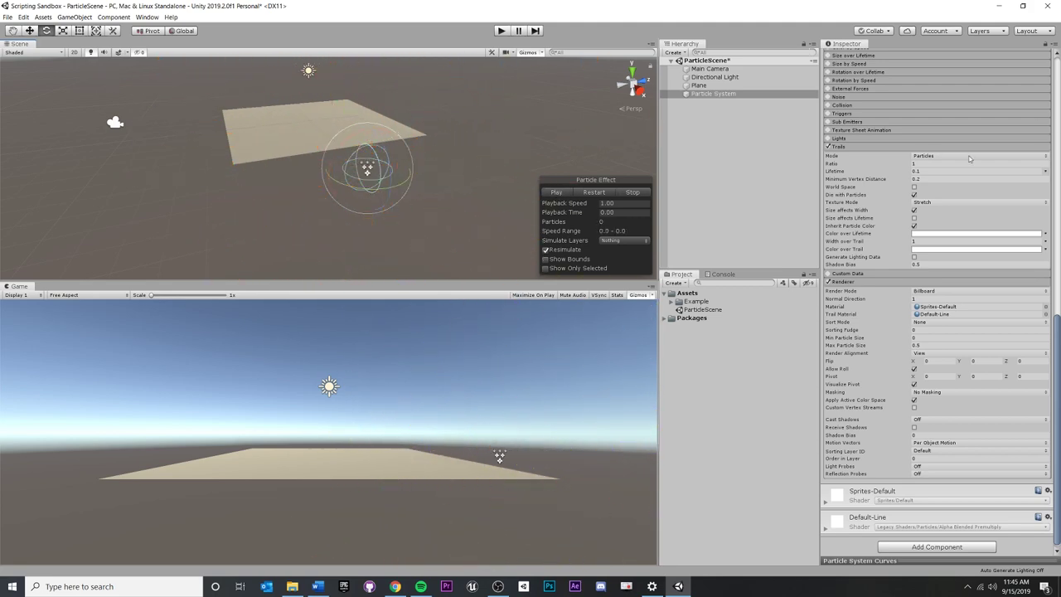
- Make the trail Lifetime random between 0.05 and 0.15 and preview the burst
left_click(926, 180)
left_click(926, 171)
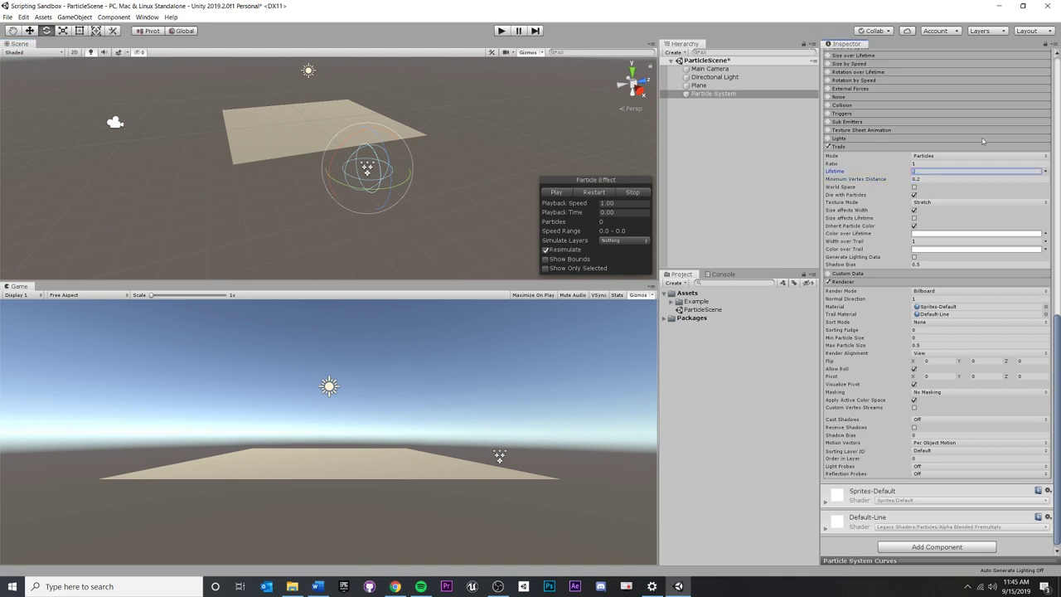
left_click(1046, 172)
left_click(991, 201)
key("Tab")
left_click(564, 193)
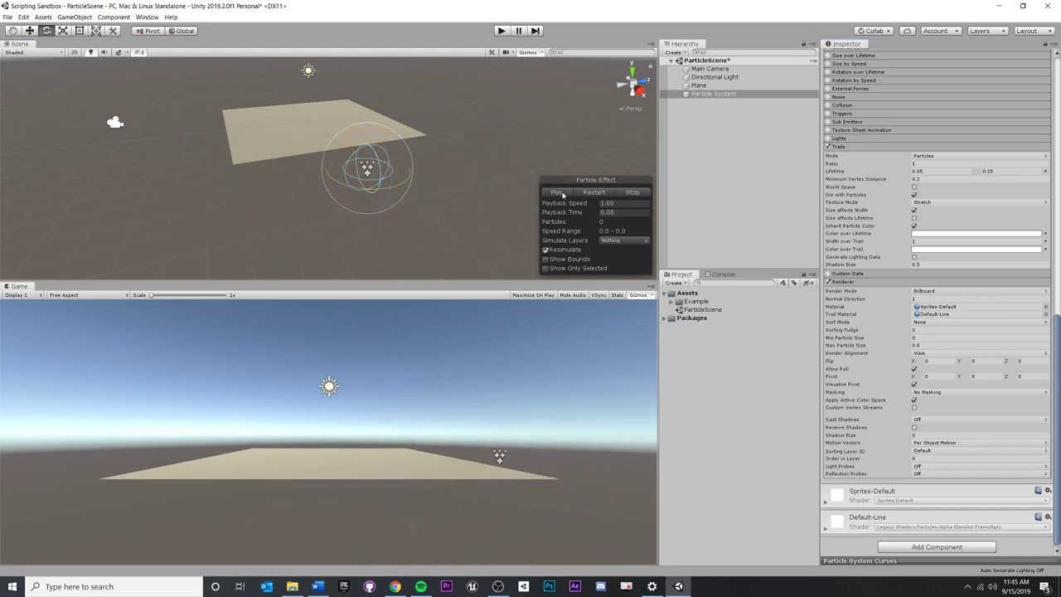
left_click(557, 192)
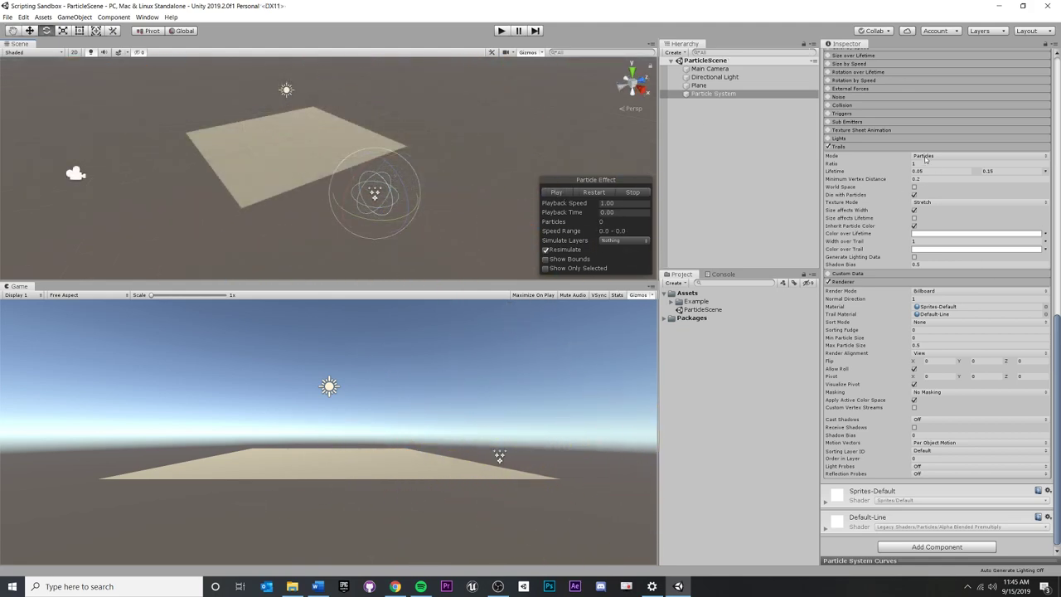
- Collapse the Shape and Emission module settings of the particle system
scroll(920, 166, "up", 10)
scroll(879, 186, "down", 8)
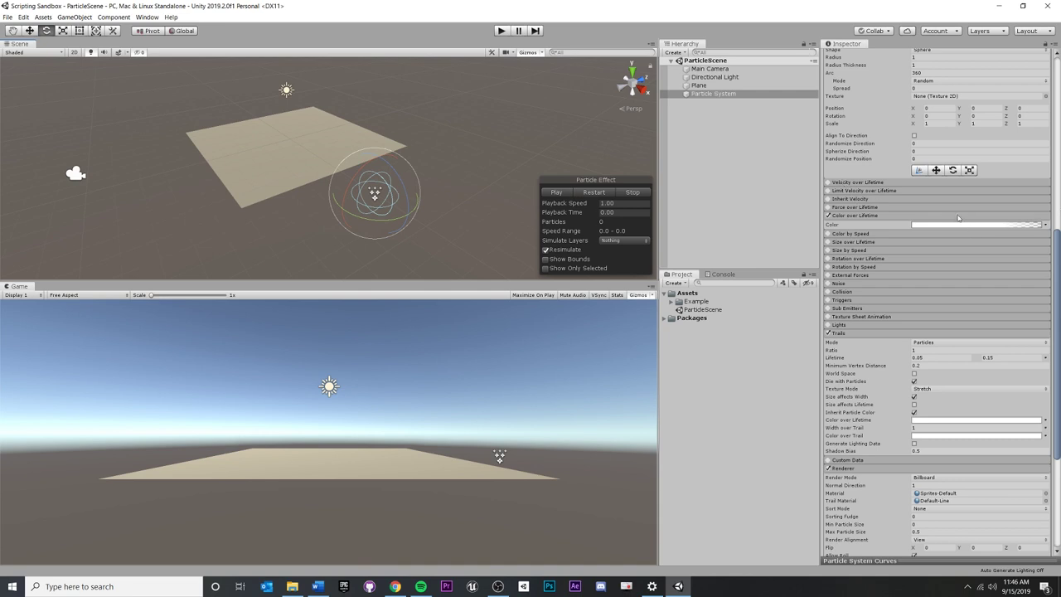
scroll(915, 202, "up", 6)
scroll(879, 199, "down", 8)
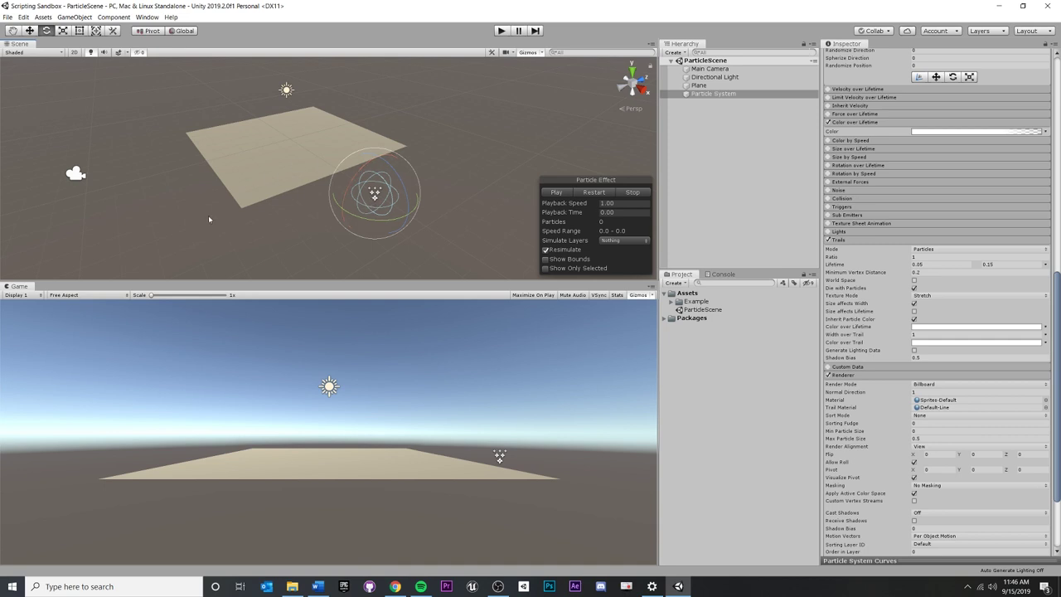
scroll(893, 234, "up", 10)
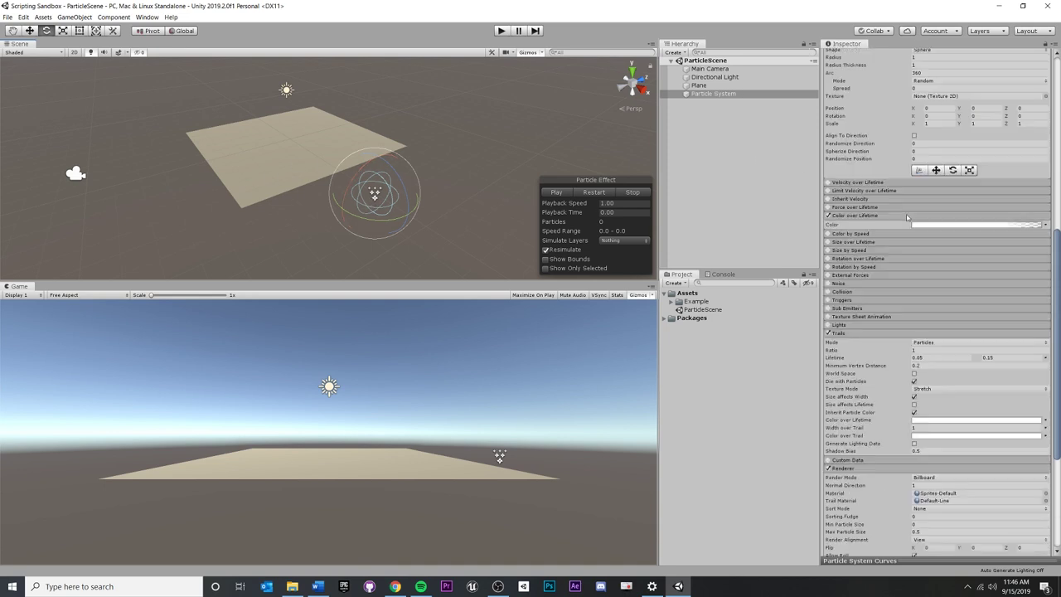
left_click(868, 415)
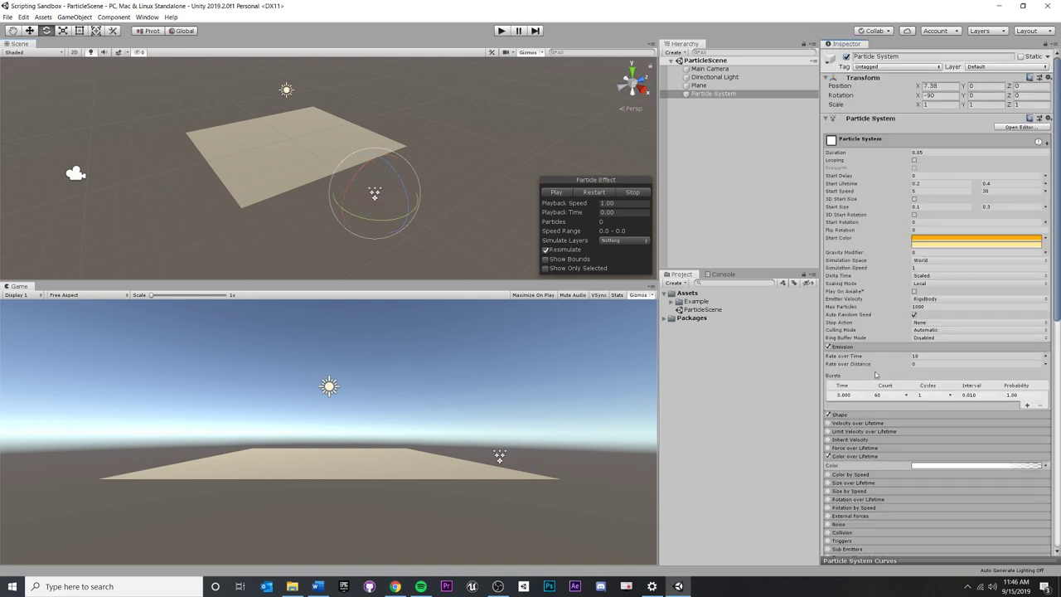
left_click(858, 347)
- Replay the burst from different viewing angles to inspect its randomized trails
middle_click_drag(468, 197, 430, 196)
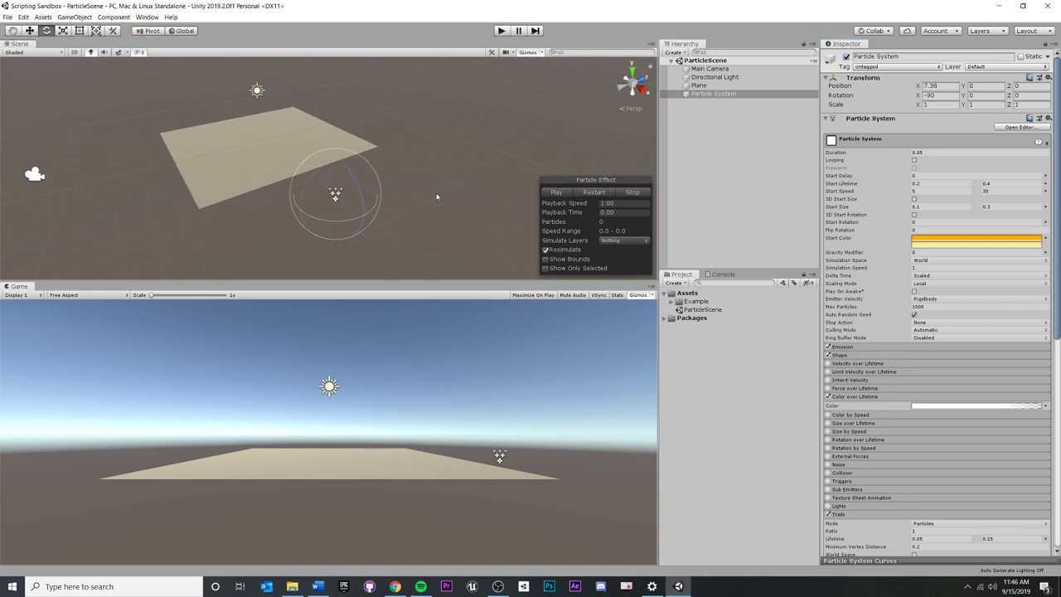
left_click_drag(456, 171, 485, 174, "alt")
left_click(558, 193)
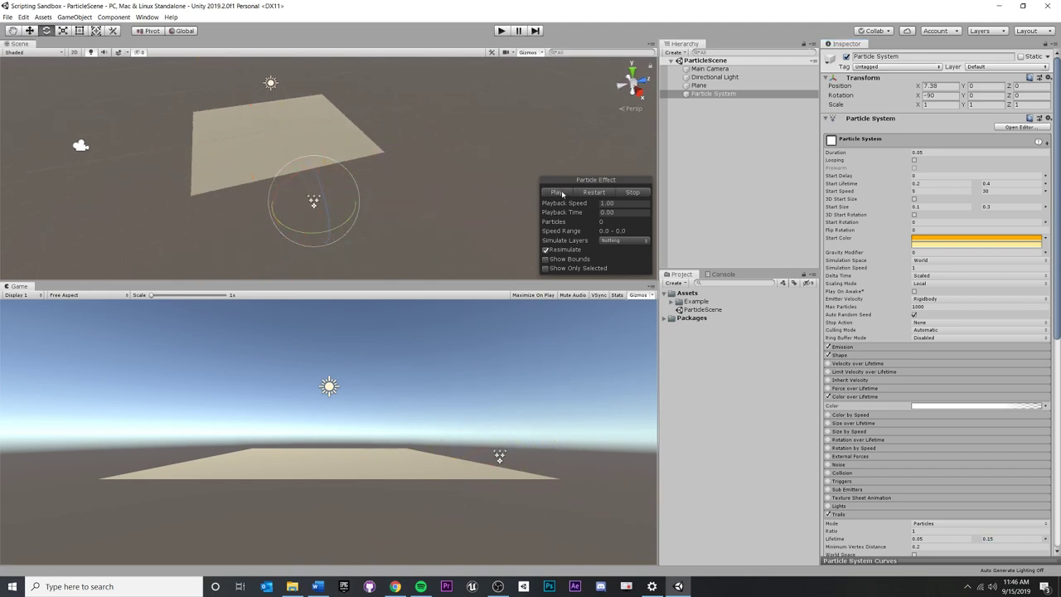
left_click(562, 194)
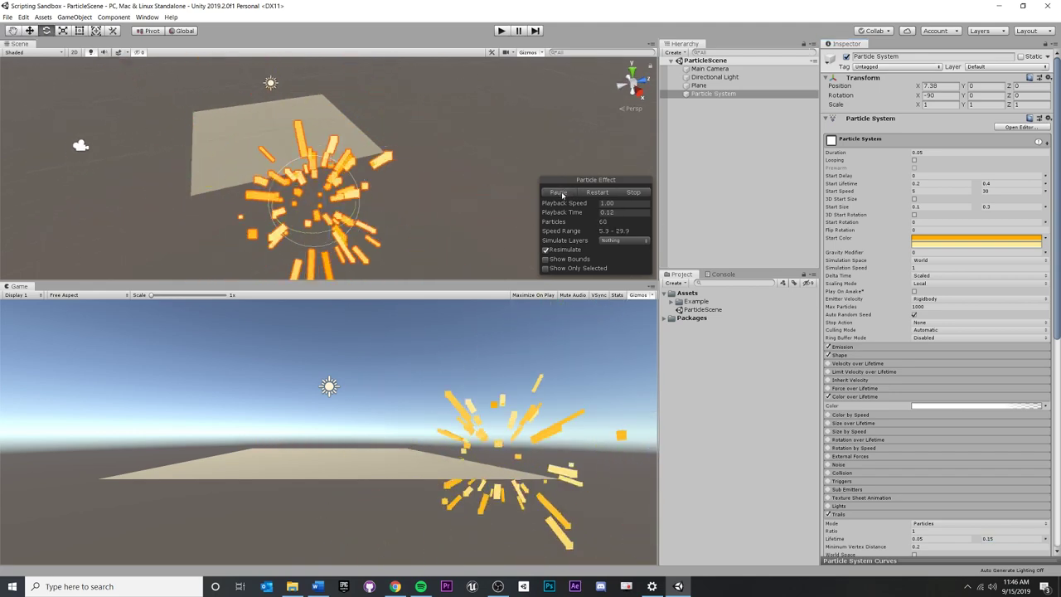
middle_click_drag(390, 154, 469, 171)
left_click_drag(468, 170, 493, 188, "alt")
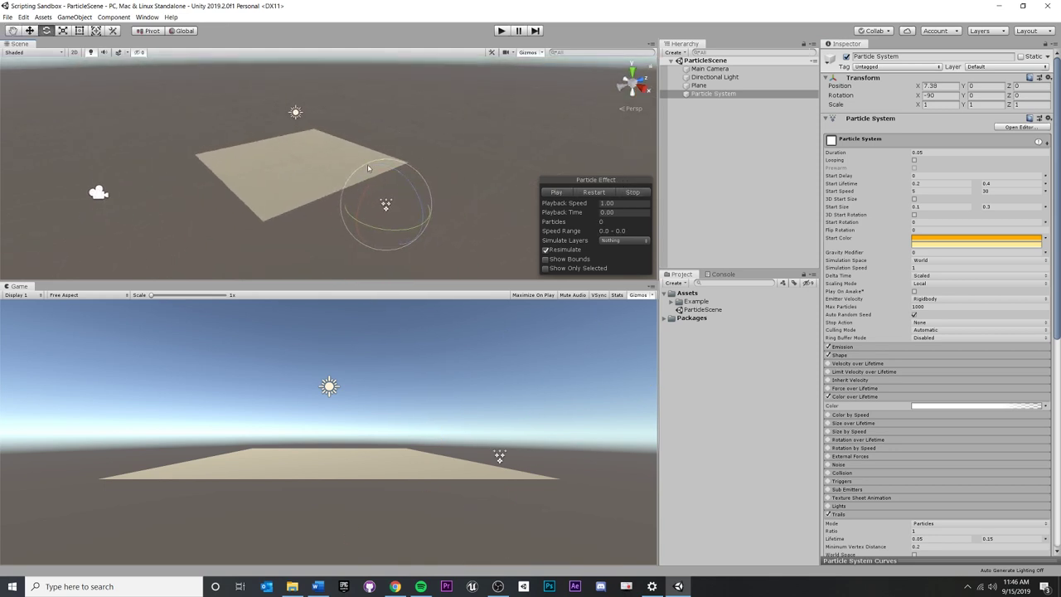
- Deselect the particle system and add a 3D Cube object to the scene
left_click(704, 152)
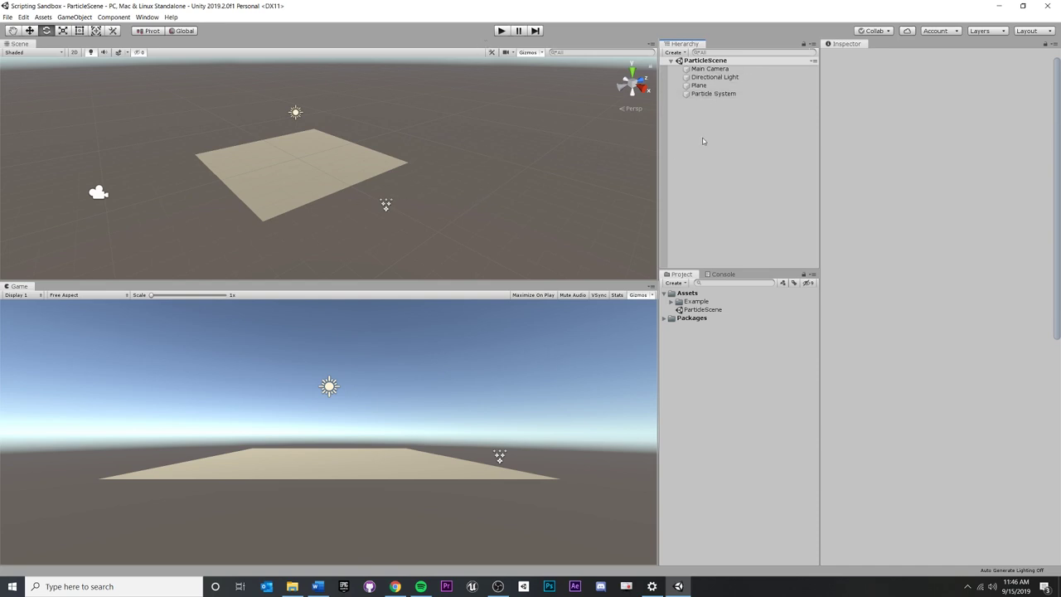
left_click_drag(322, 147, 341, 176, "alt")
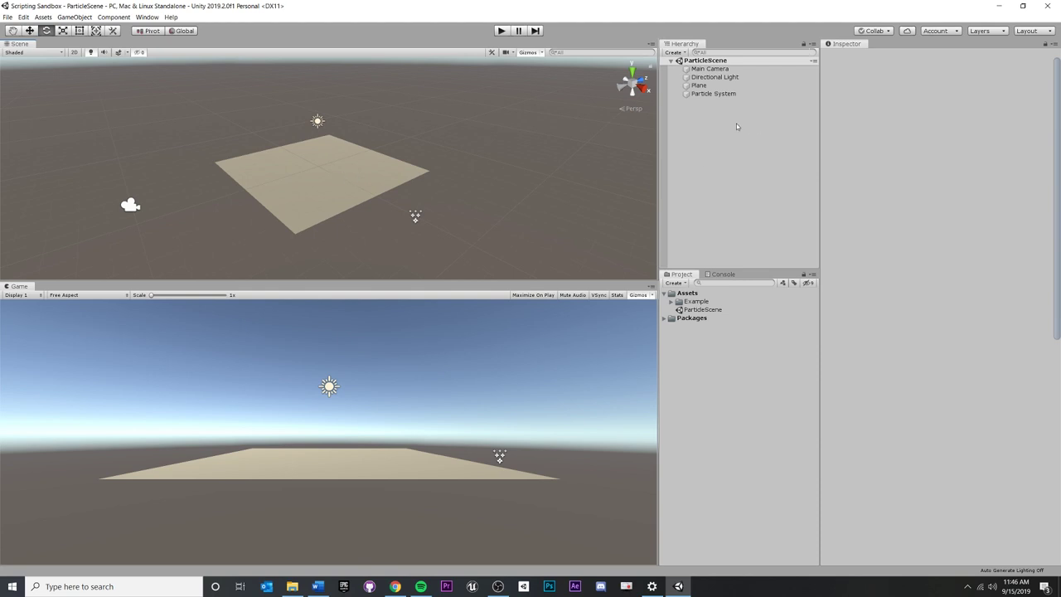
right_click(677, 126)
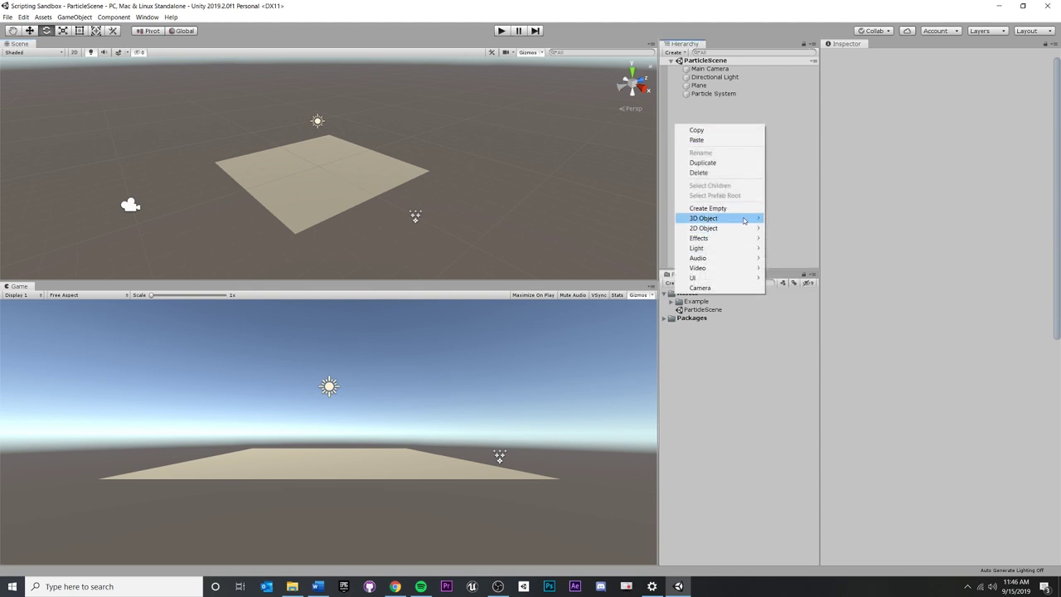
mouse_move(743, 220)
left_click(785, 219)
left_click(741, 151)
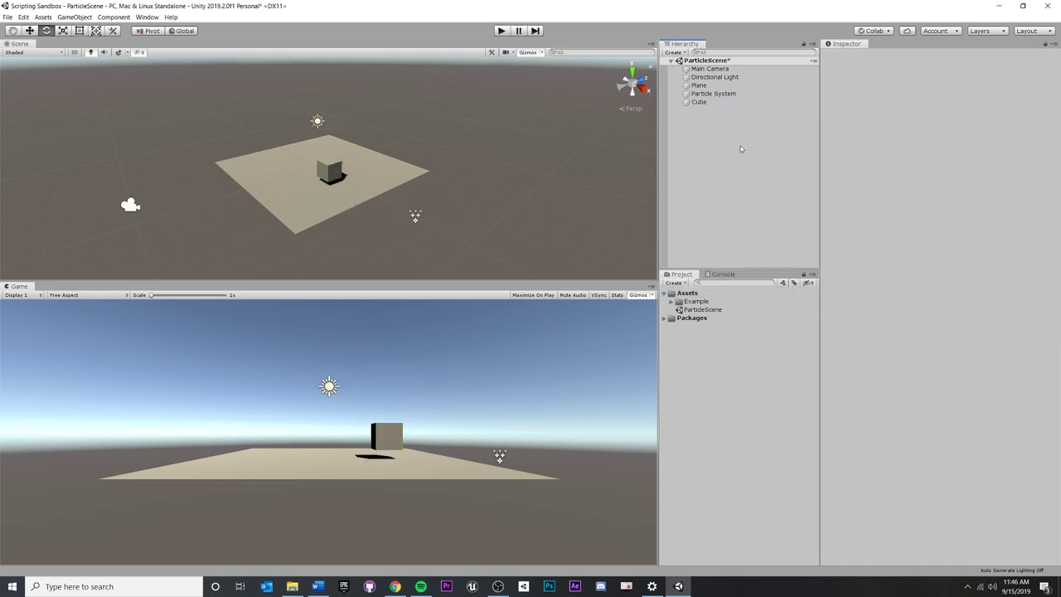
- Rename the new cube as Player
left_click(699, 102)
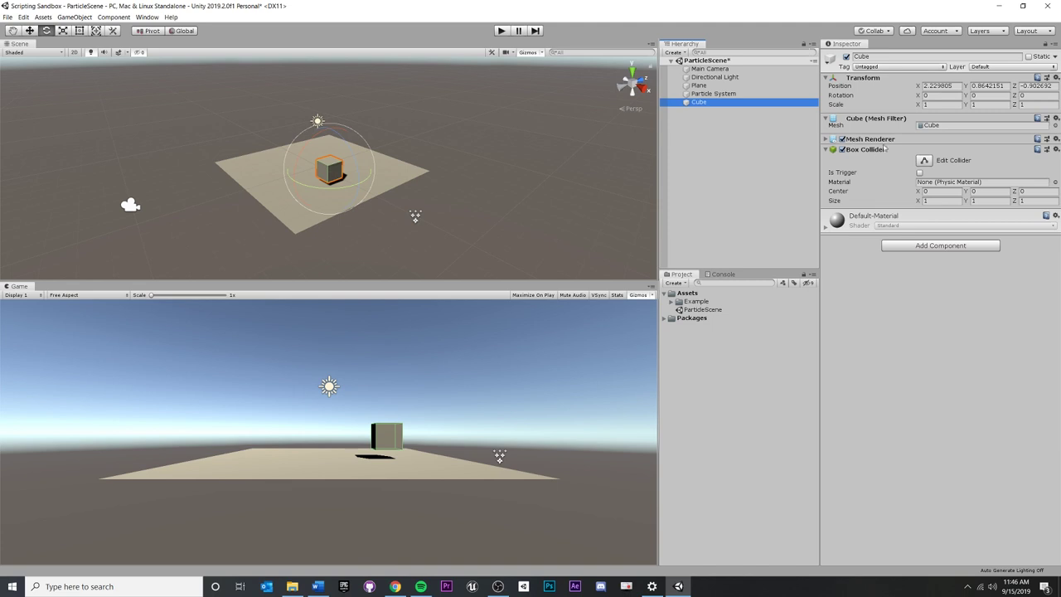
left_click(689, 142)
left_click(704, 93)
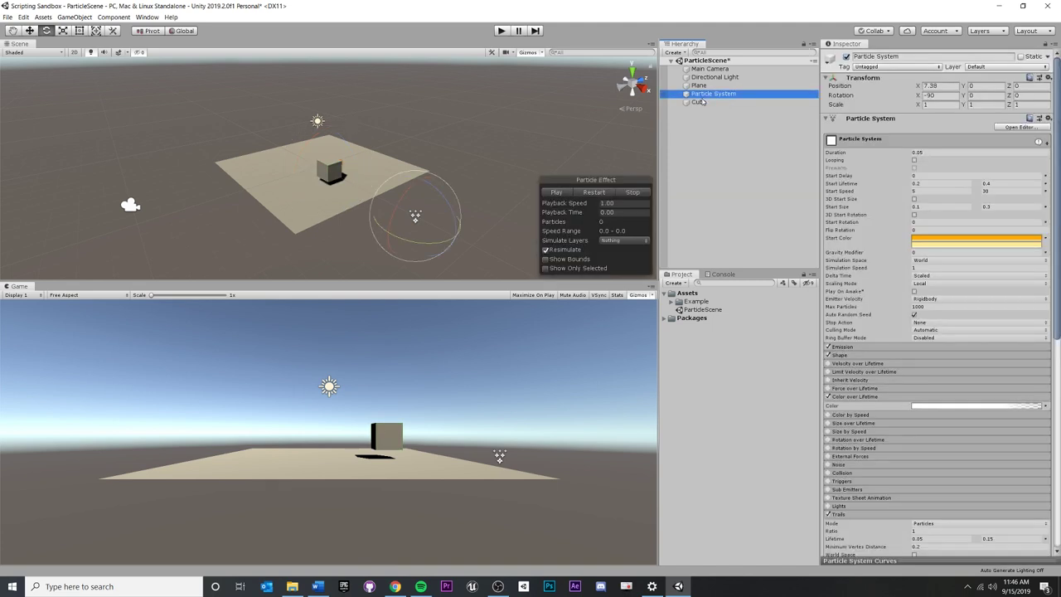
left_click(699, 102)
left_click(699, 102)
type("Play")
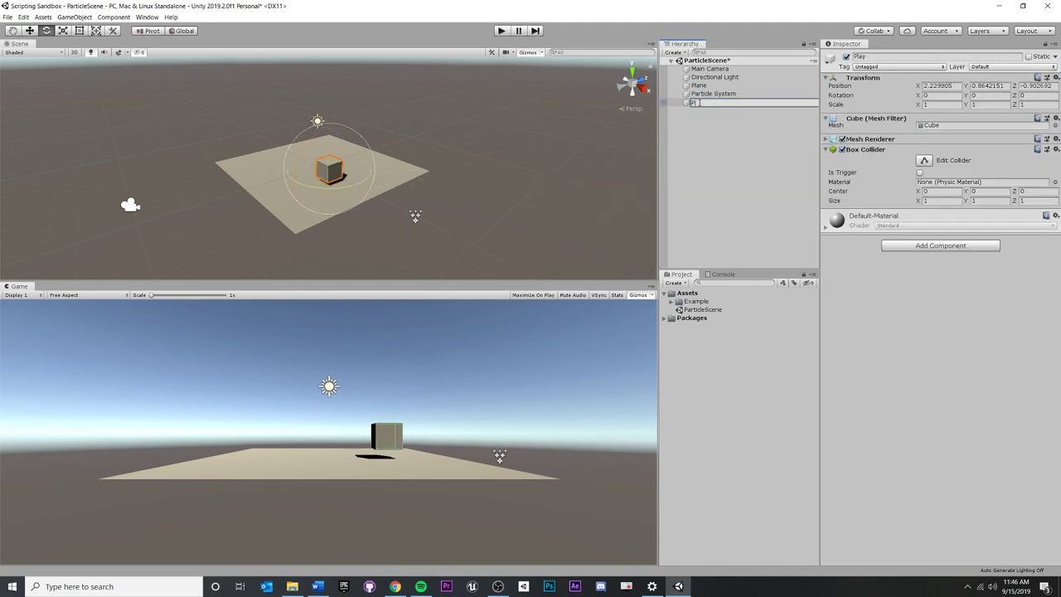
type("er")
key("Return")
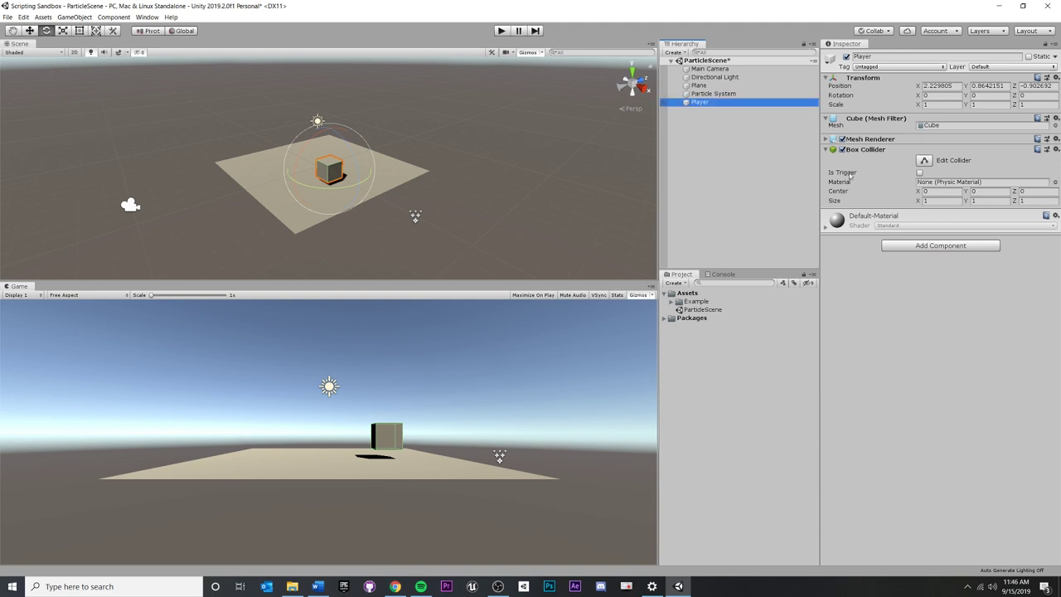
- Set the Player cube's position to X 0, Y 0.5, Z 0 so it rests on the plane
left_click(941, 86)
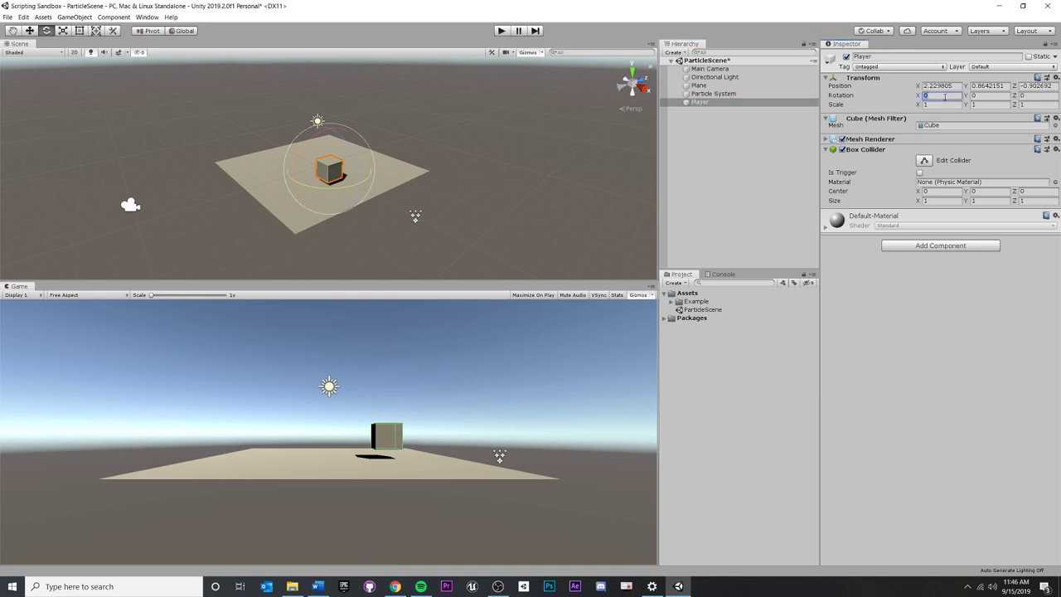
type("0")
key("Tab")
type("0.61")
key("Tab")
type("0")
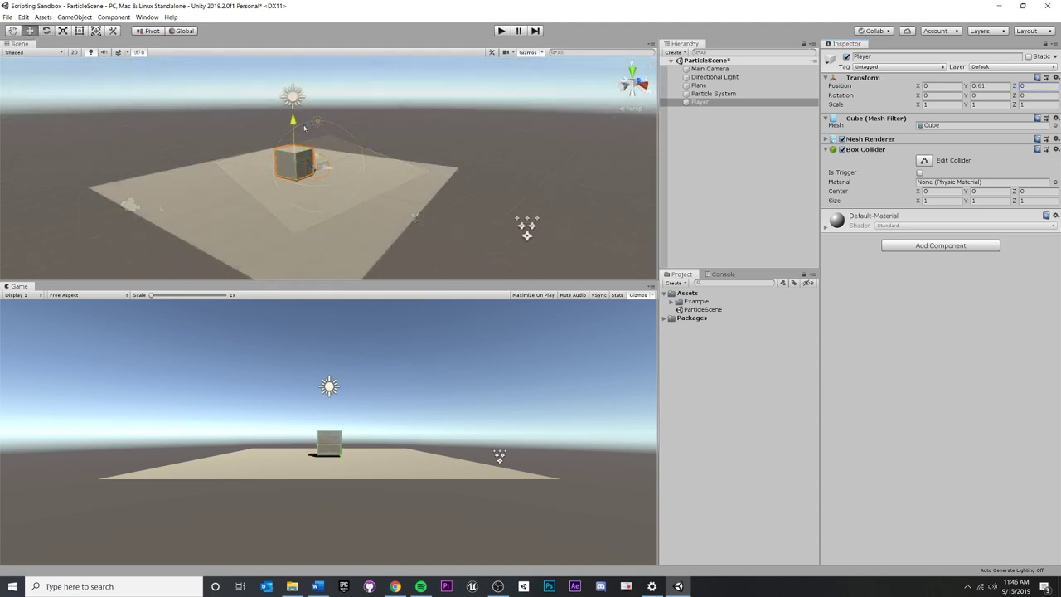
left_click(991, 84)
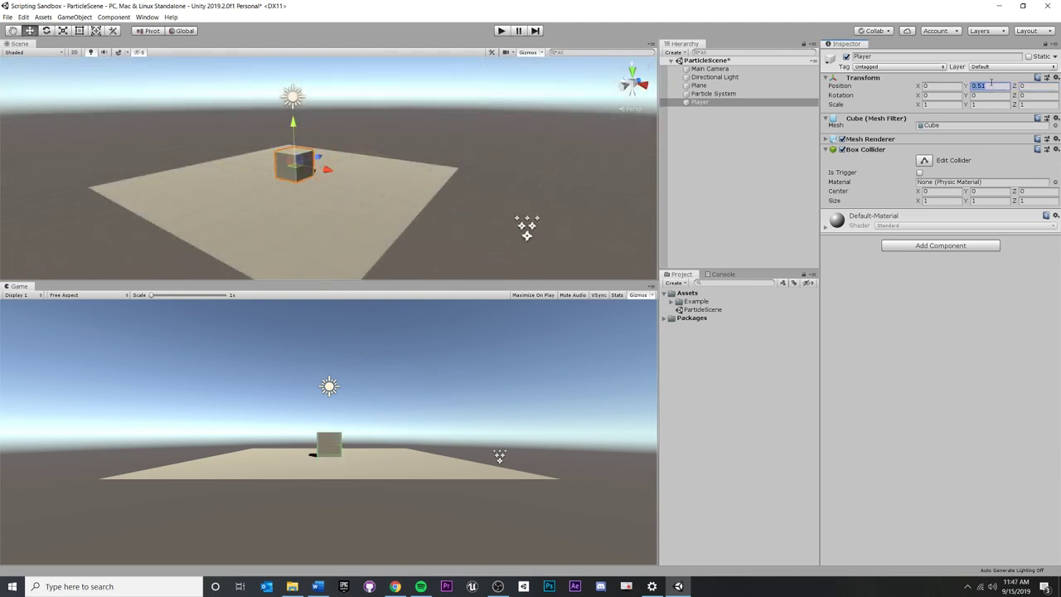
type("0.5")
left_click(706, 103)
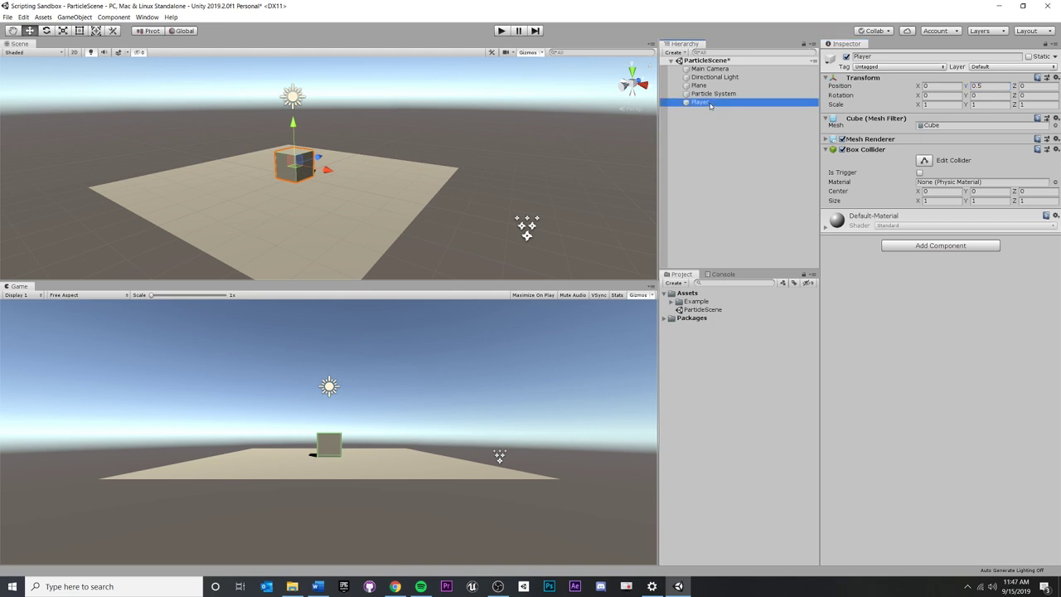
- Rename the Particle System object as CollectParticle
middle_click_drag(452, 219, 519, 213)
left_click_drag(448, 116, 411, 166, "alt")
scroll(406, 164, "up", 3)
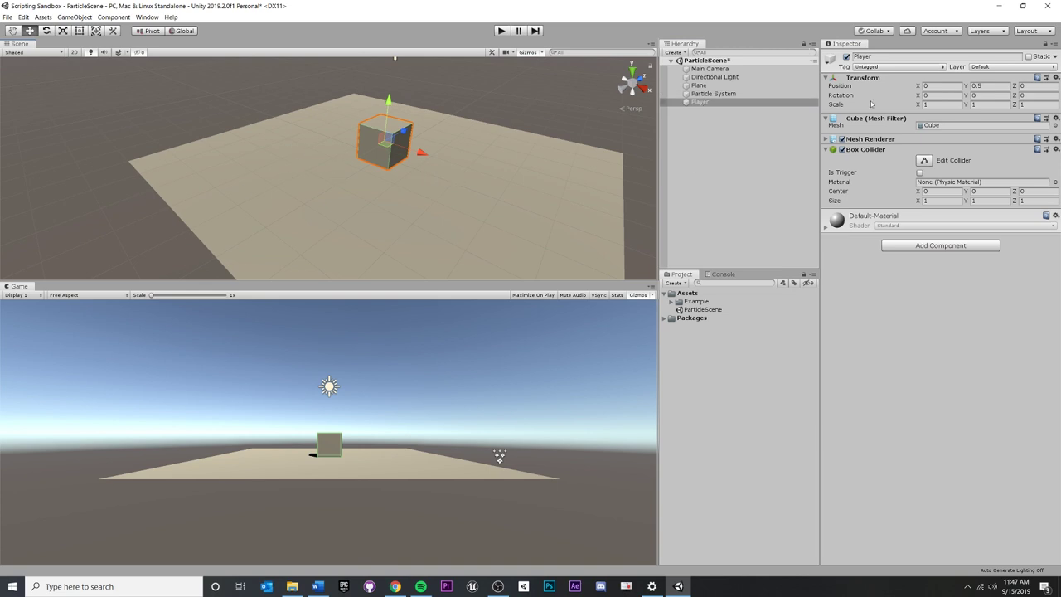
left_click(738, 94)
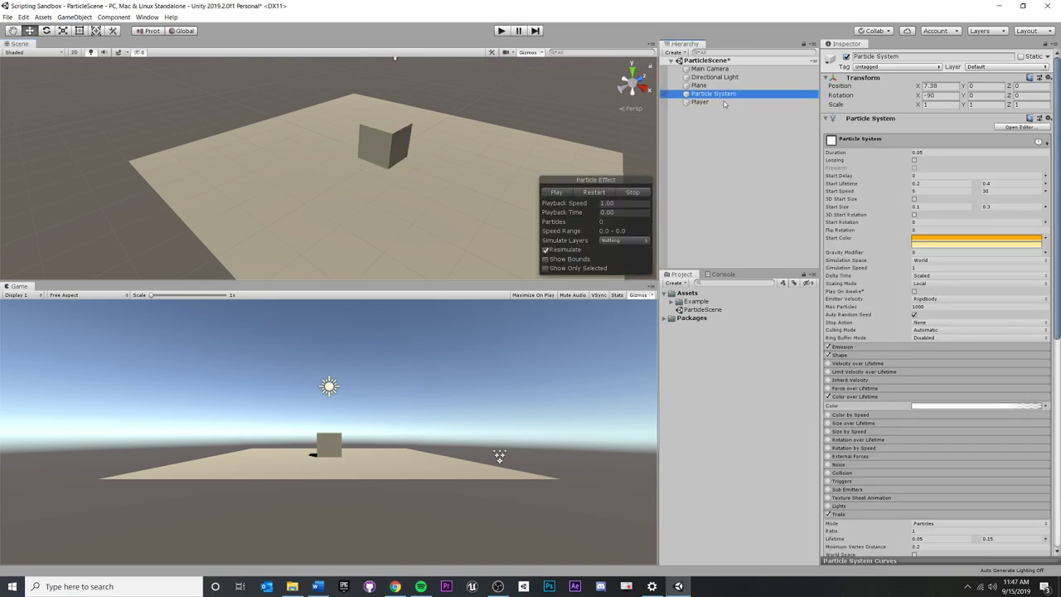
double_click(738, 94)
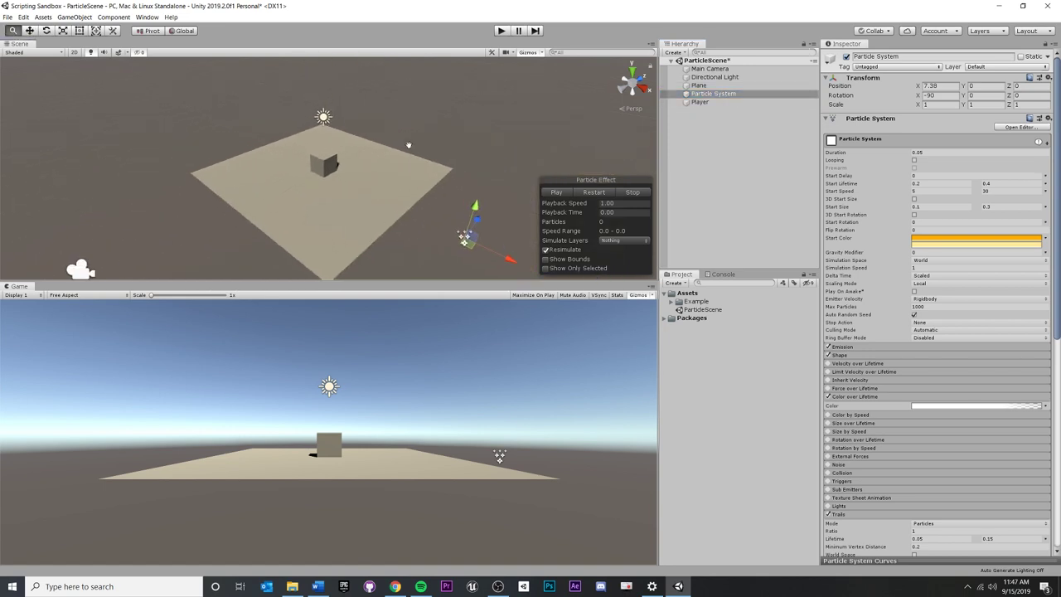
left_click(714, 145)
left_click(701, 95)
key("F2")
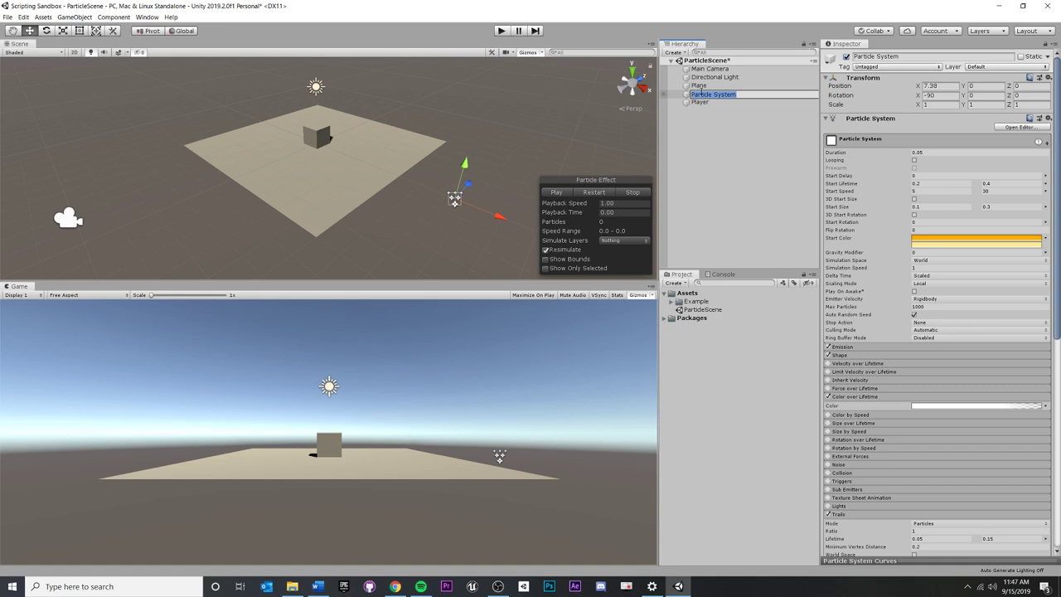
type("CollectS")
key("BackSpace")
type("Garticle")
key("Return")
- Centre CollectParticle inside the Player cube by setting its X position to 0 and raising it to Y about 0.378
left_click(939, 86)
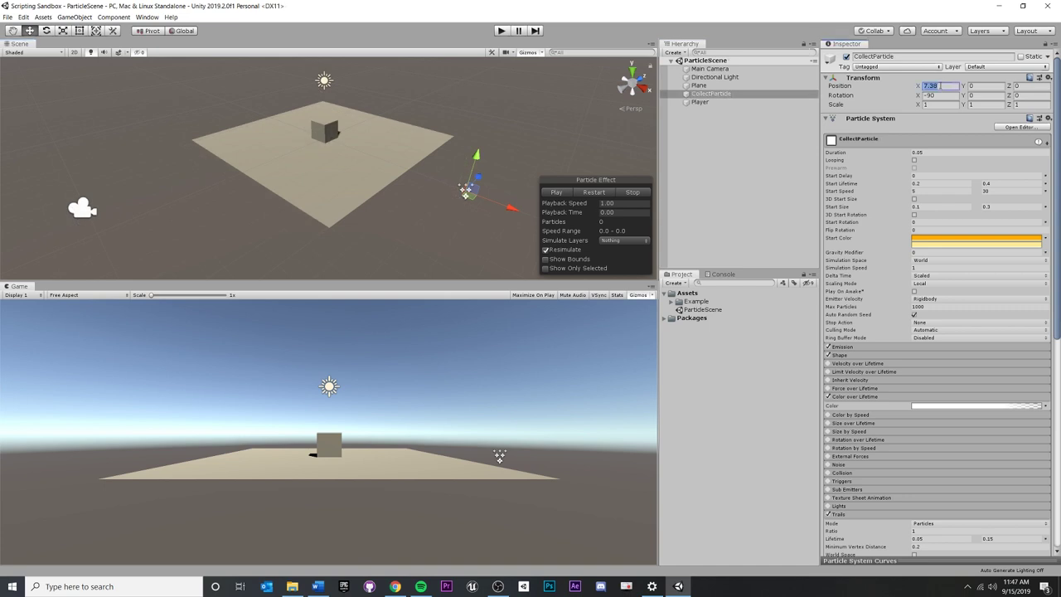
type("0")
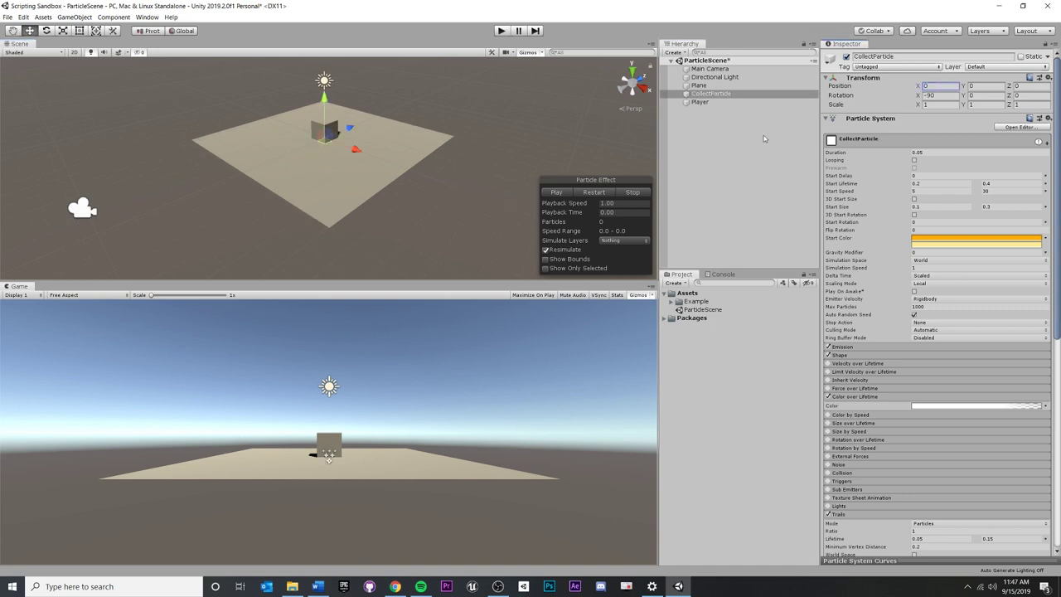
left_click_drag(264, 165, 408, 106, "alt")
scroll(373, 112, "up", 4)
middle_click_drag(332, 116, 417, 144)
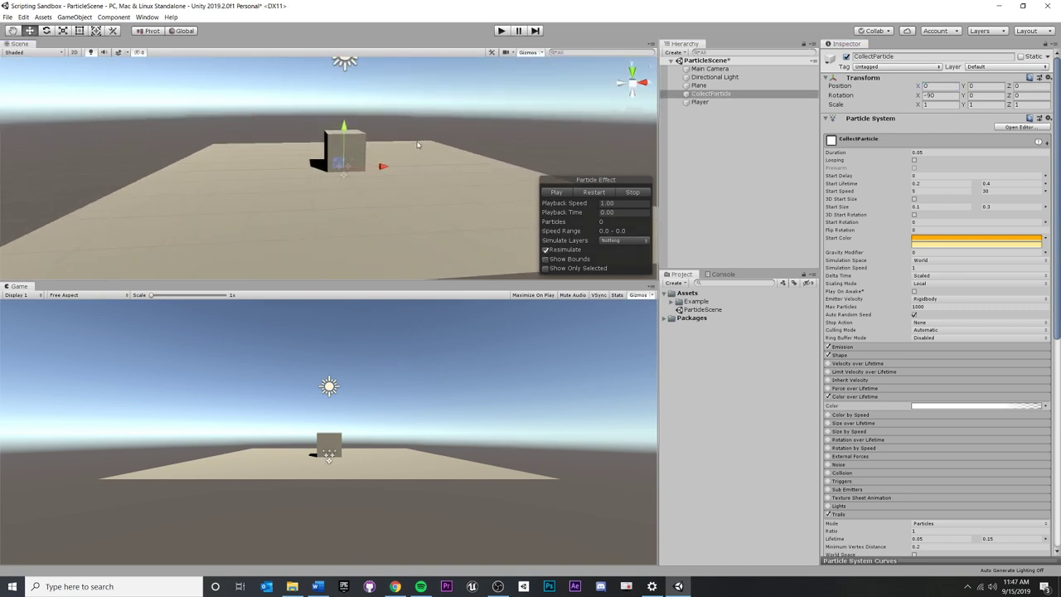
scroll(418, 144, "up", 2)
left_click_drag(418, 144, 395, 121, "alt")
- Preview the CollectParticle burst repeatedly to check how it emits from the cube
left_click(557, 192)
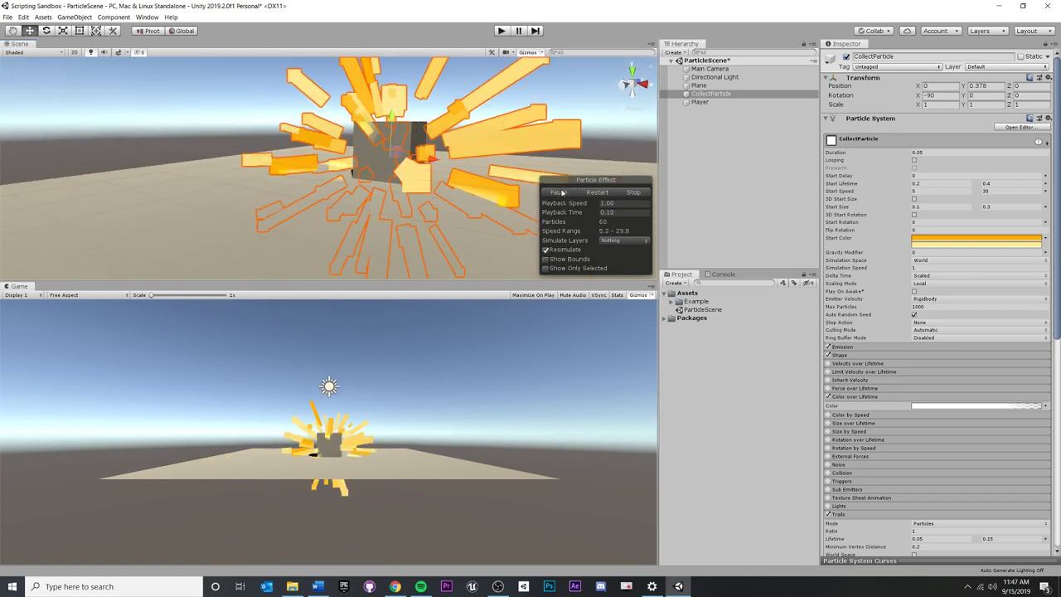
left_click(562, 192)
left_click(561, 193)
left_click_drag(530, 116, 434, 164, "alt")
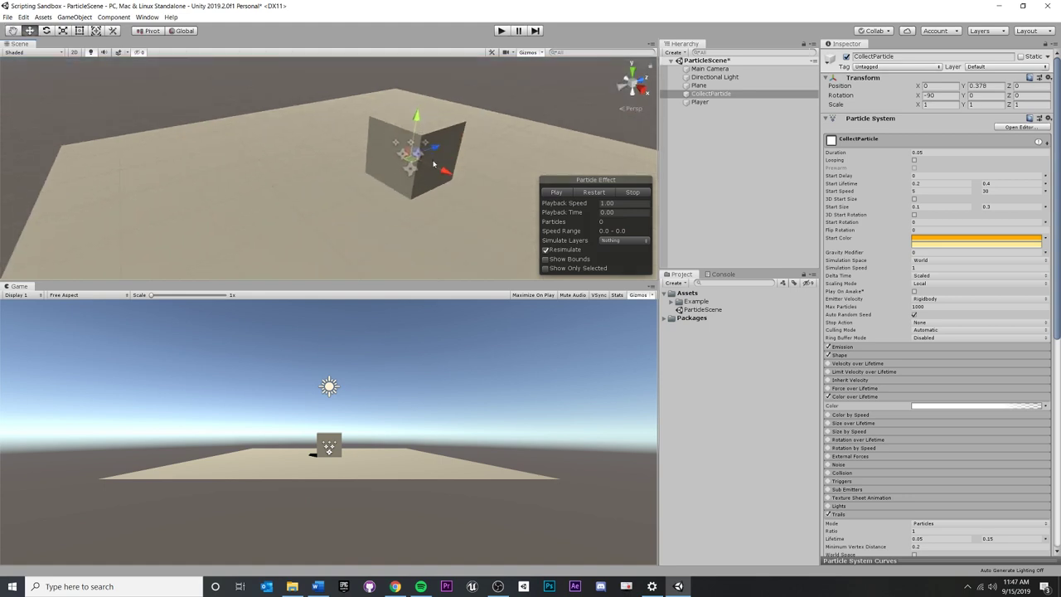
scroll(433, 164, "down", 3)
- Create a new material named M_Player in the Assets folder
right_click(688, 295)
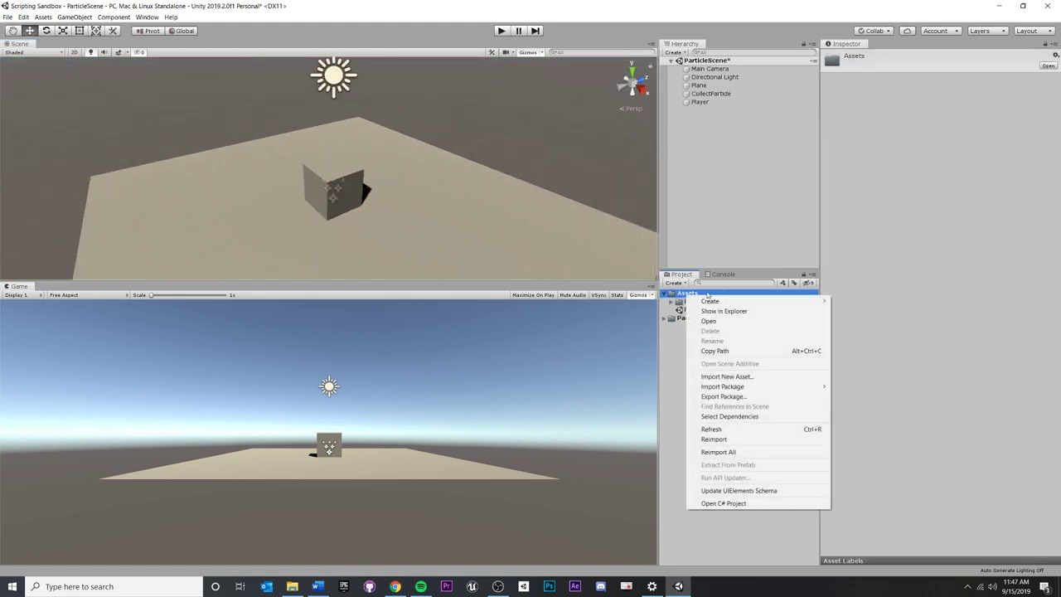
mouse_move(729, 301)
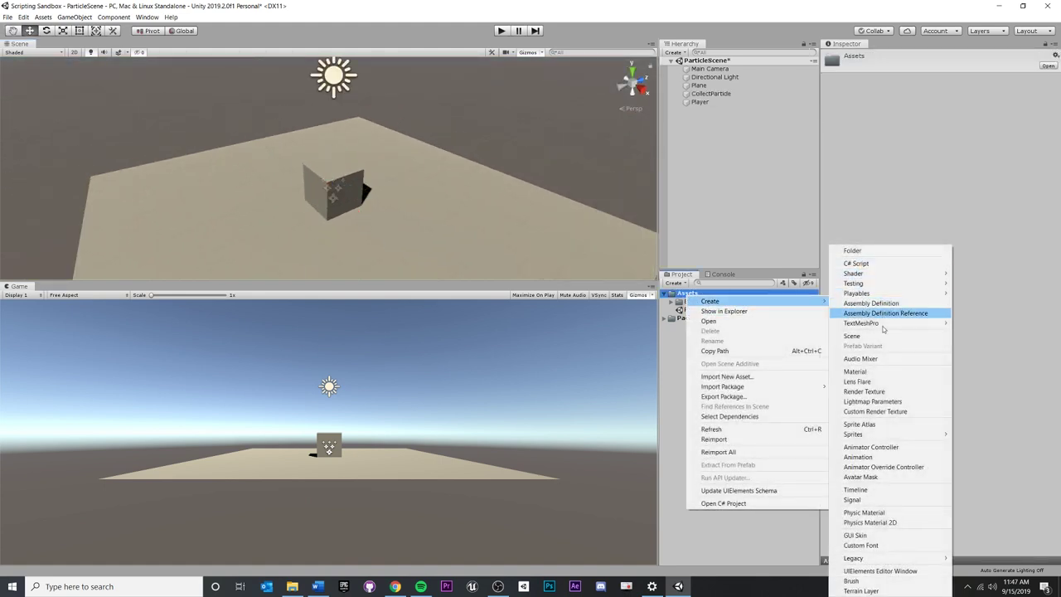
left_click(858, 371)
type("M_")
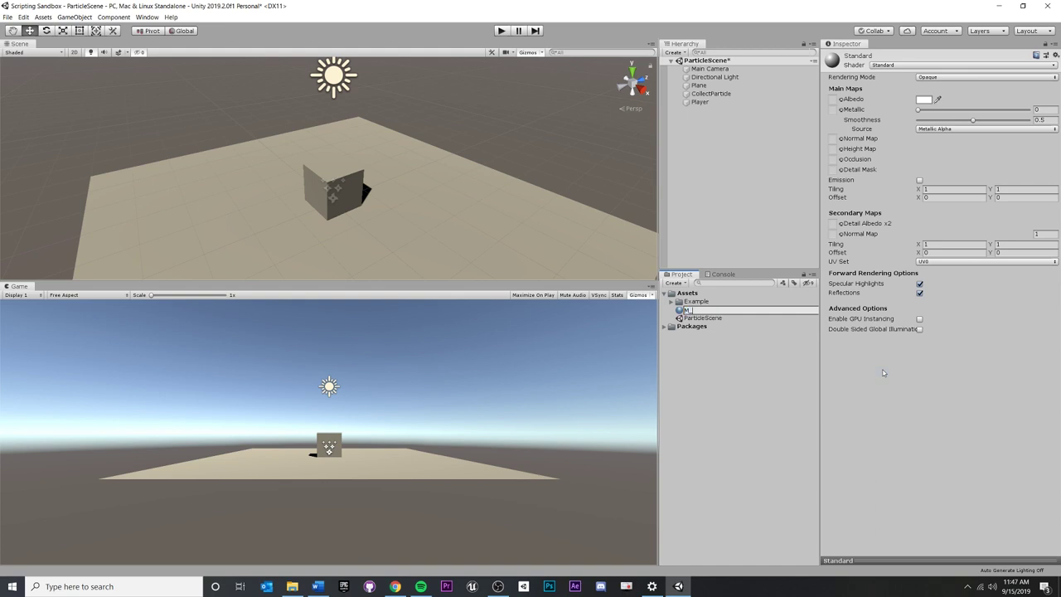
type("Player")
key("Return")
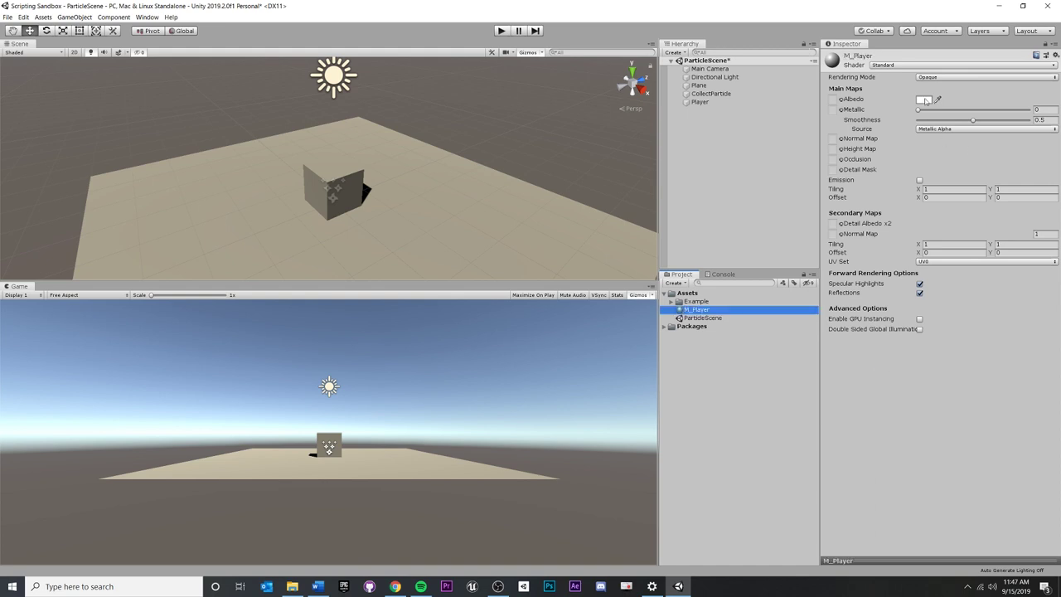
- Set the M_Player albedo colour to light blue 00D6FF and apply the material to the Player cube
left_click(924, 100)
left_click(536, 311)
left_click(612, 284)
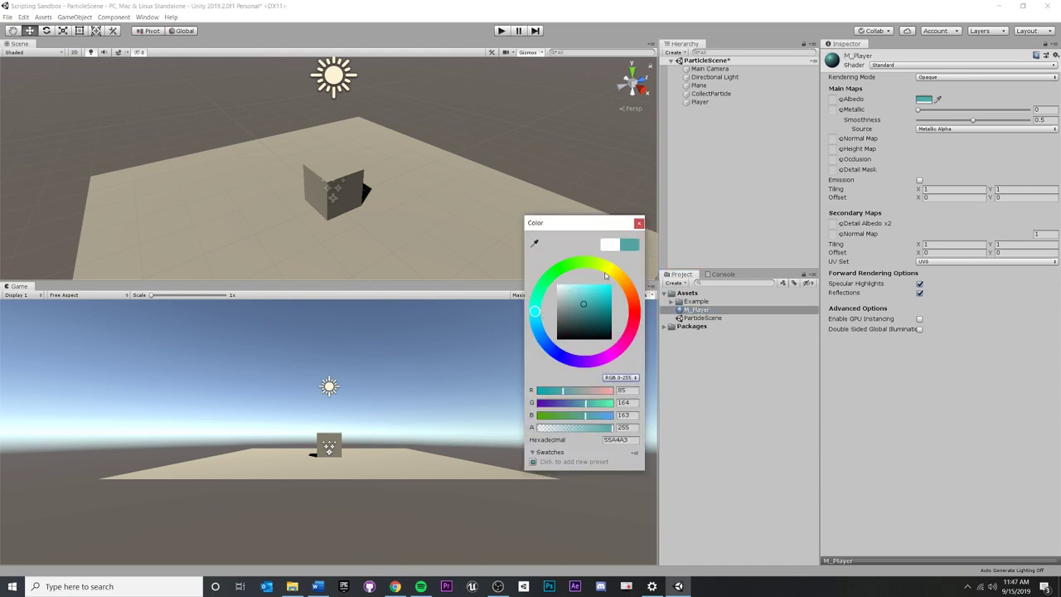
left_click_drag(534, 312, 535, 320)
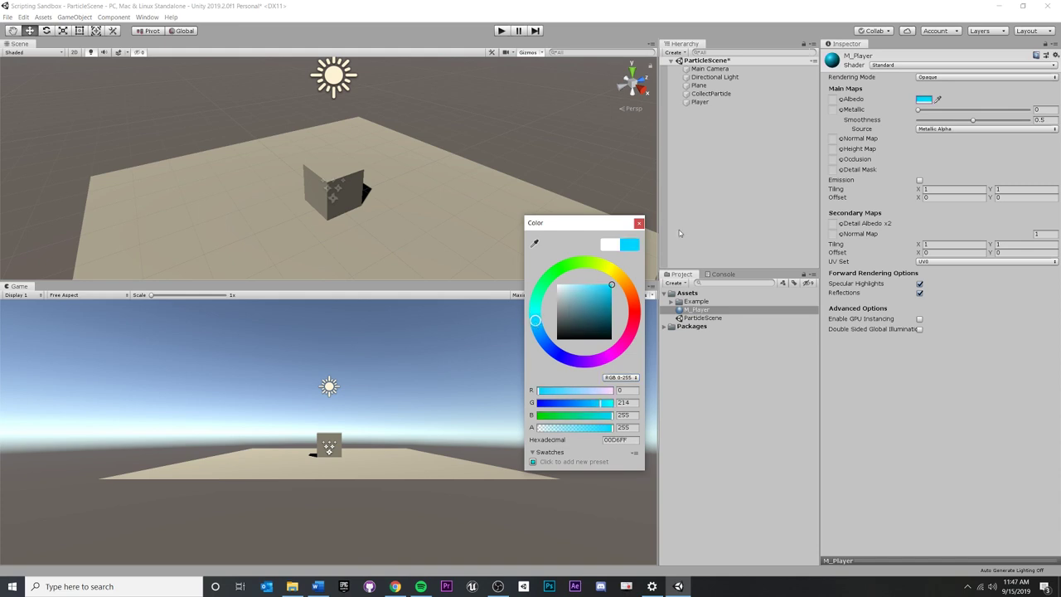
left_click(639, 223)
left_click_drag(688, 310, 340, 133)
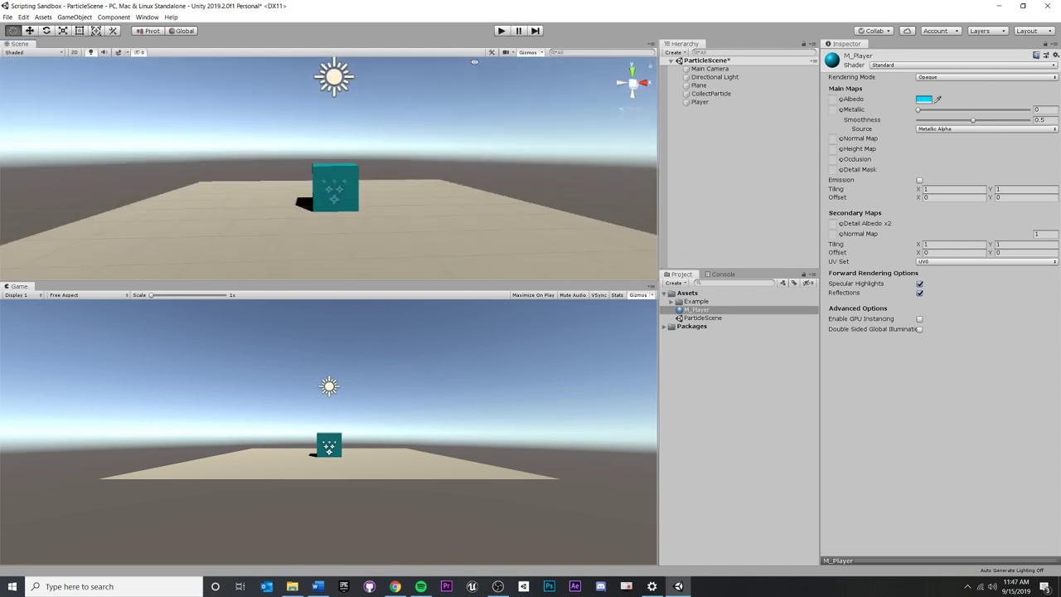
- Frame the coloured Player cube in the scene and play the CollectParticle effect to review them together
left_click(713, 101)
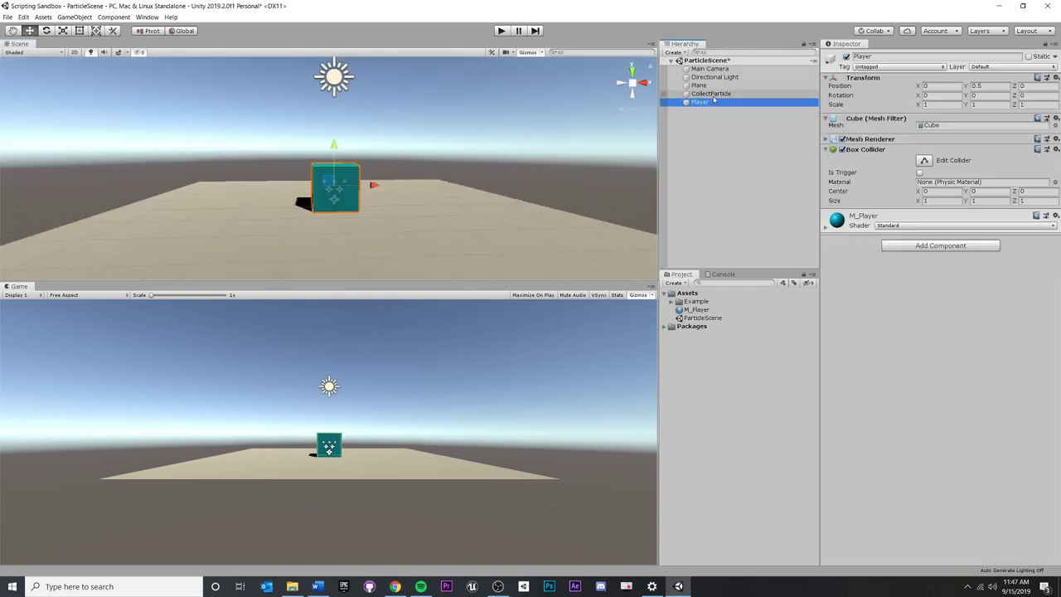
double_click(709, 102)
left_click(712, 93)
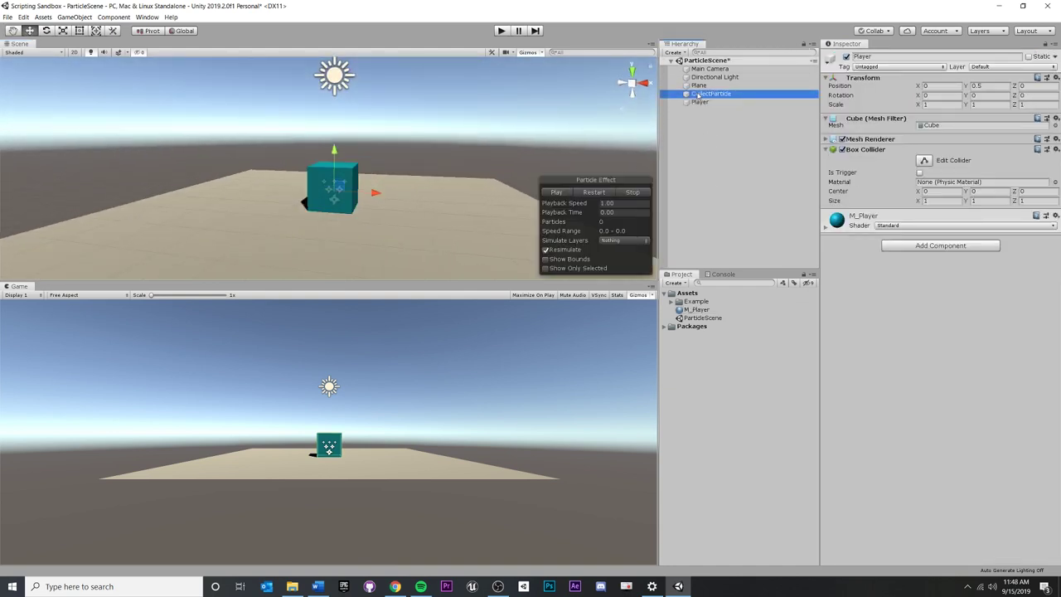
left_click(555, 193)
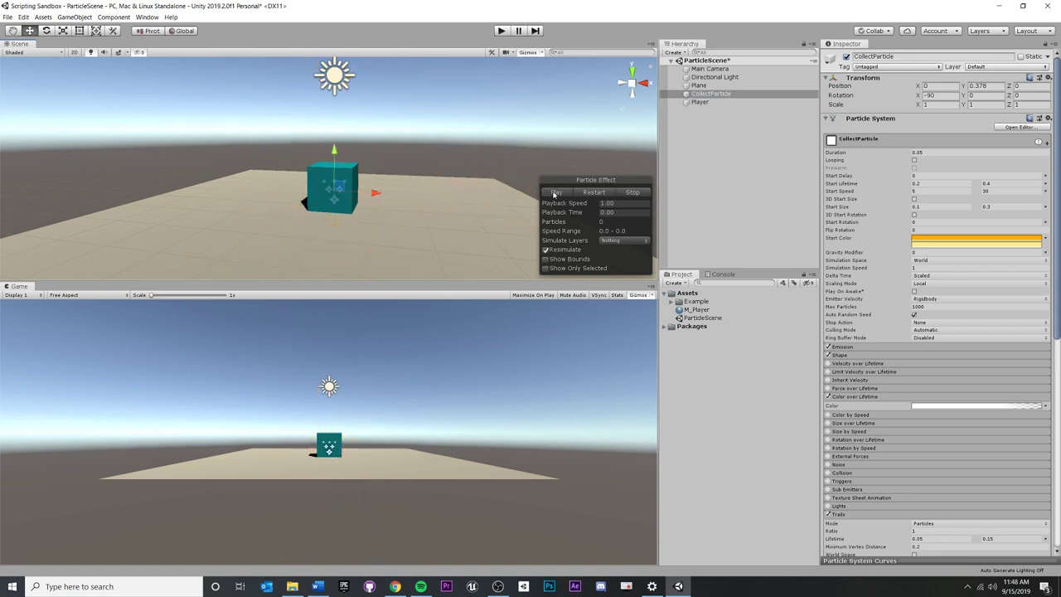
left_click_drag(550, 106, 475, 138, "alt")
left_click(688, 150)
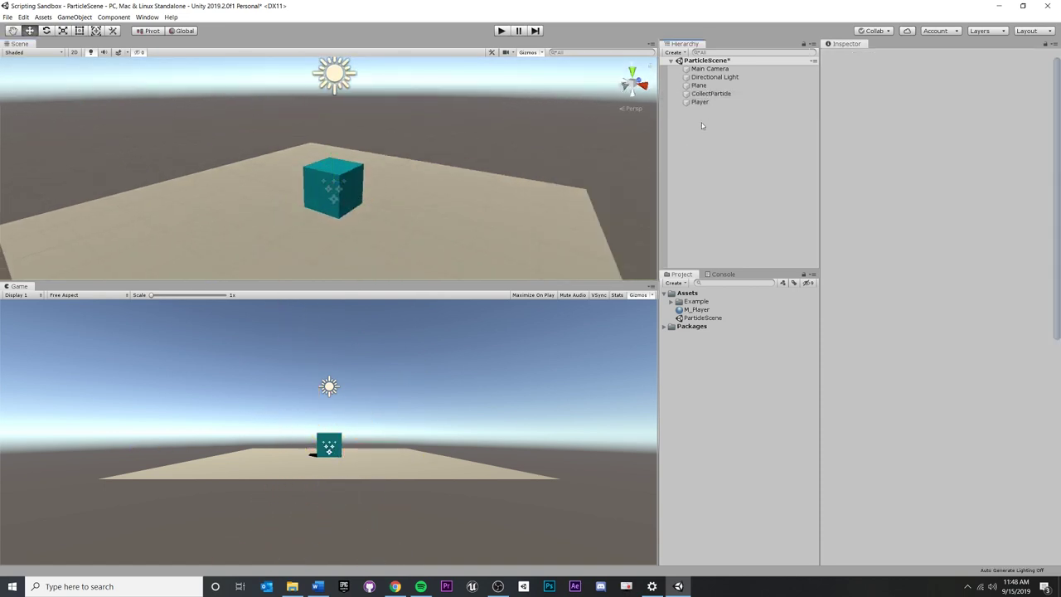
- Make CollectParticle a child of the Player object in the scene hierarchy
left_click(706, 95)
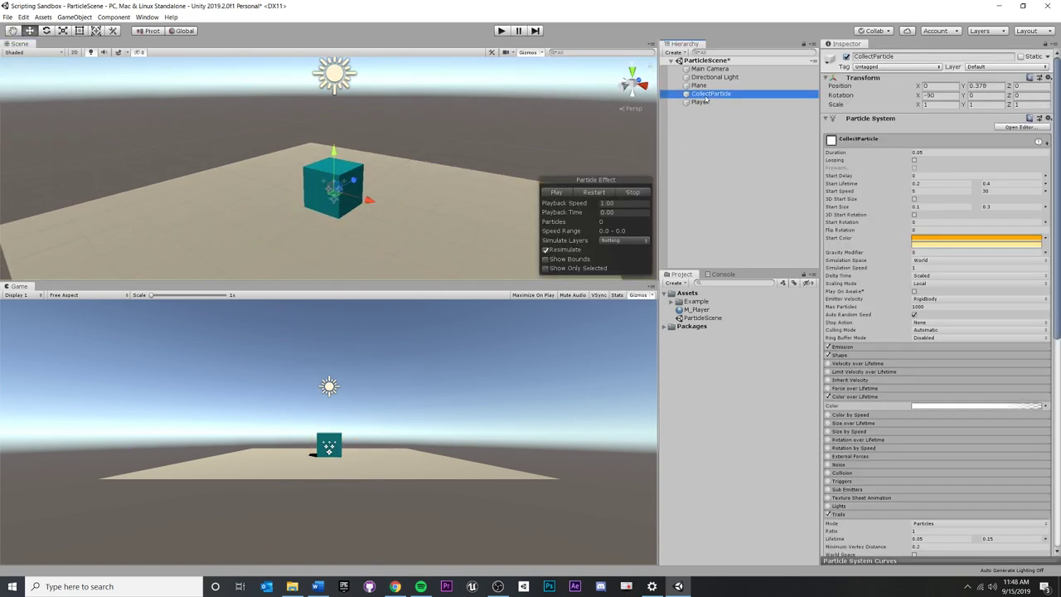
left_click_drag(311, 180, 345, 187, "alt")
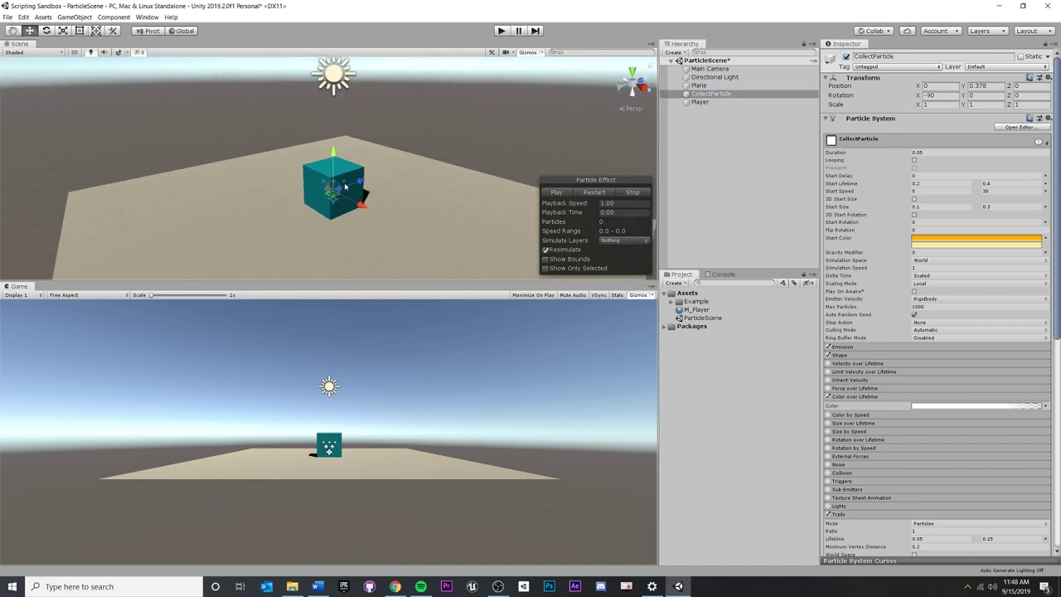
left_click(707, 96)
left_click_drag(706, 97, 701, 102)
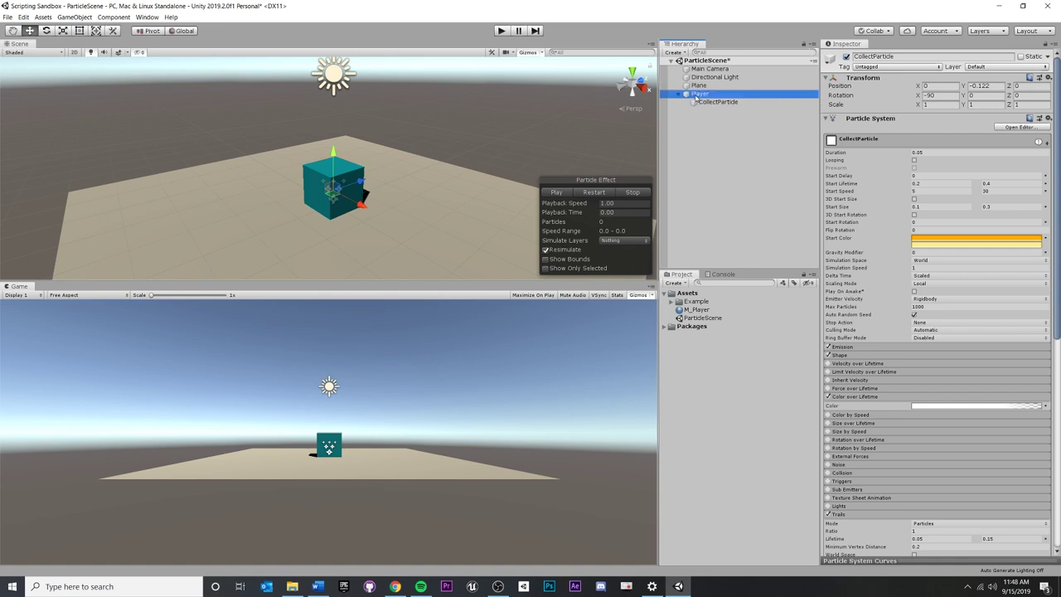
left_click(700, 93)
left_click(710, 102)
left_click(698, 85)
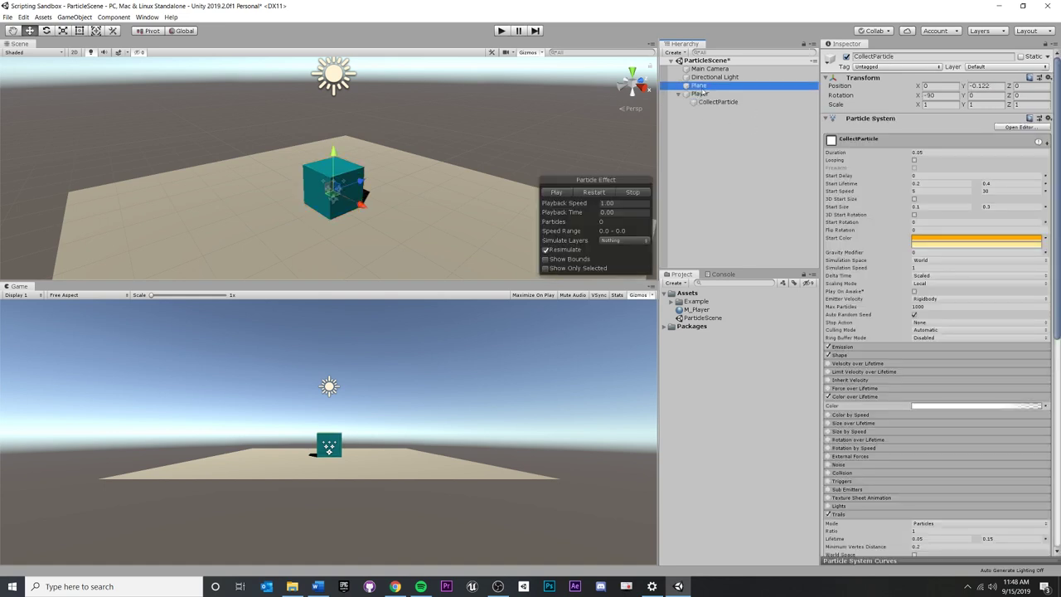
left_click(701, 93)
left_click(709, 102)
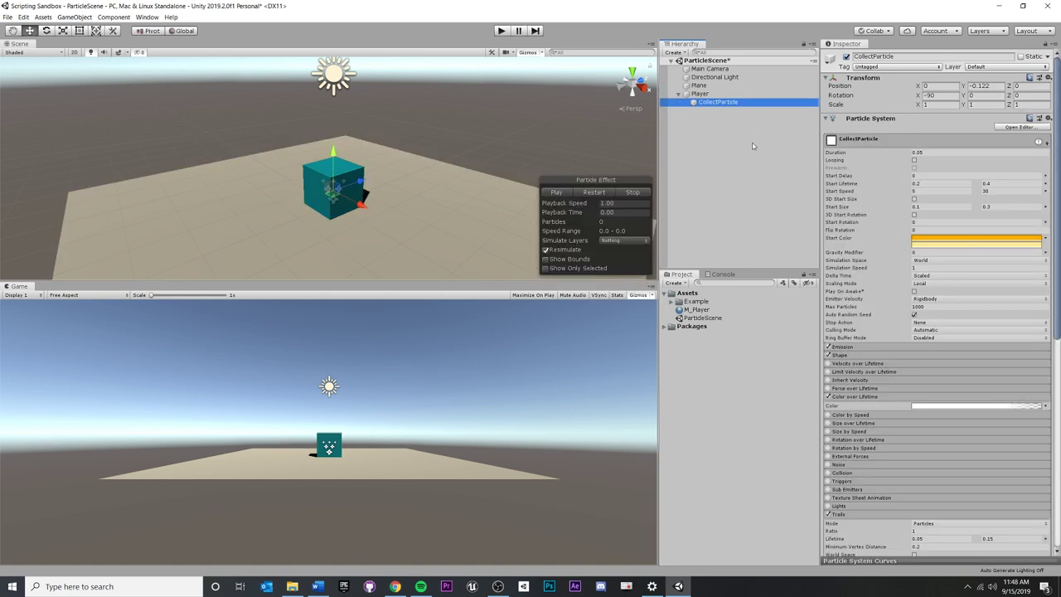
- Raise the Player cube above the plane to Y about 1.76, bringing its child particle system along
left_click(701, 93)
left_click_drag(332, 150, 333, 97)
middle_click_drag(401, 95, 406, 154)
scroll(406, 154, "down", 4)
left_click_drag(405, 154, 413, 104, "alt")
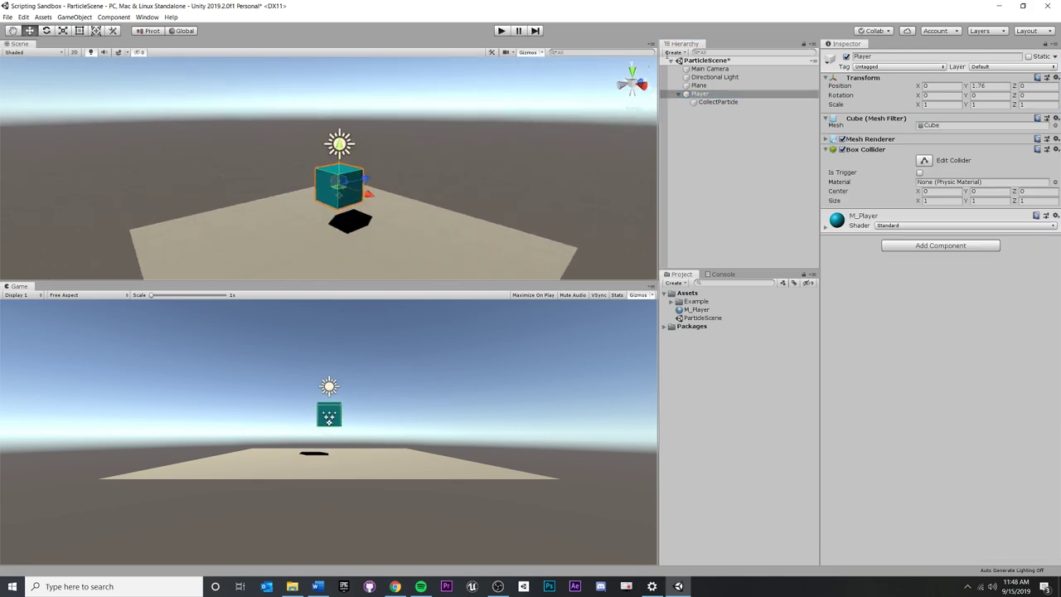
- Play the child CollectParticle effect to check that it bursts from the raised Player cube
left_click(718, 102)
left_click(571, 192)
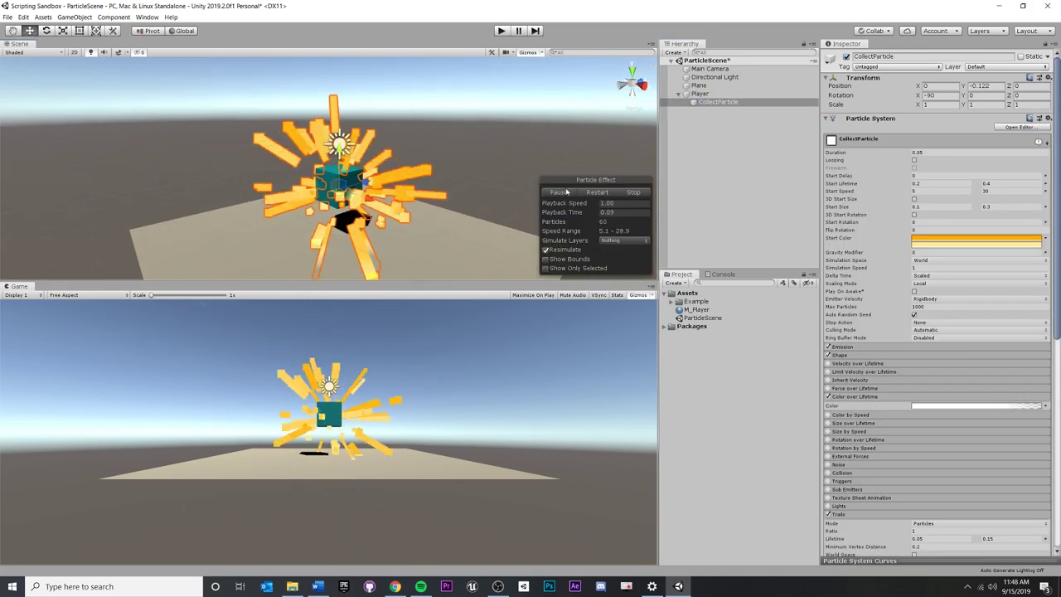
left_click(567, 192)
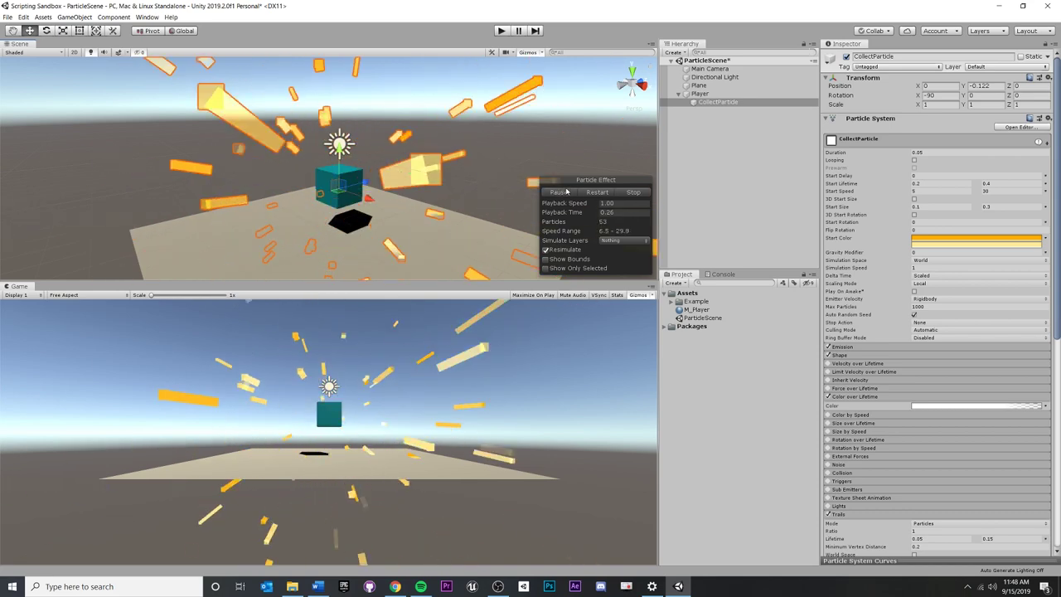
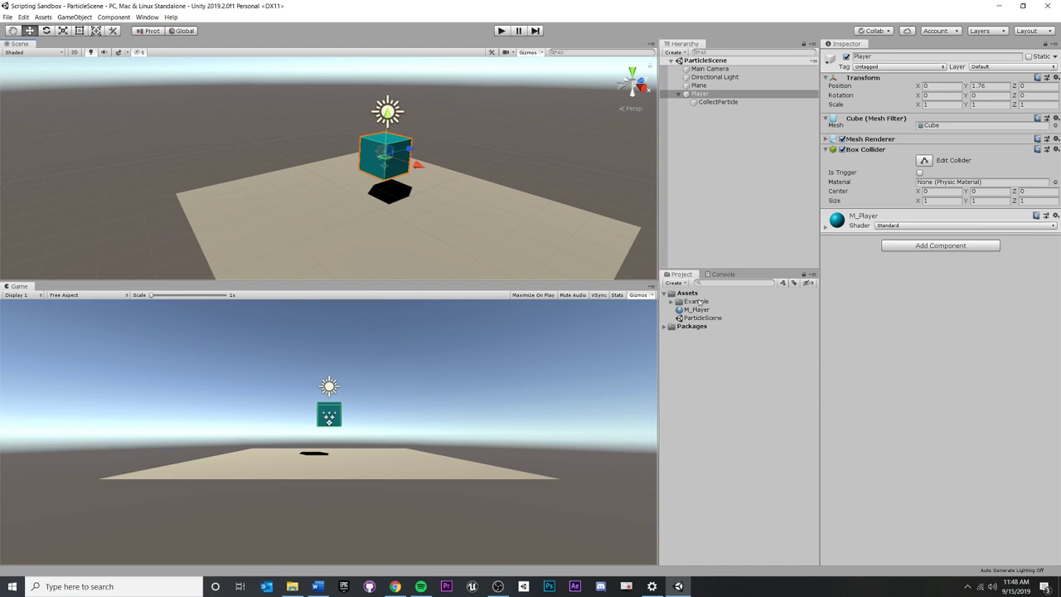
- Create a C# script named Player in the Assets folder
left_click(717, 101)
left_click(699, 94)
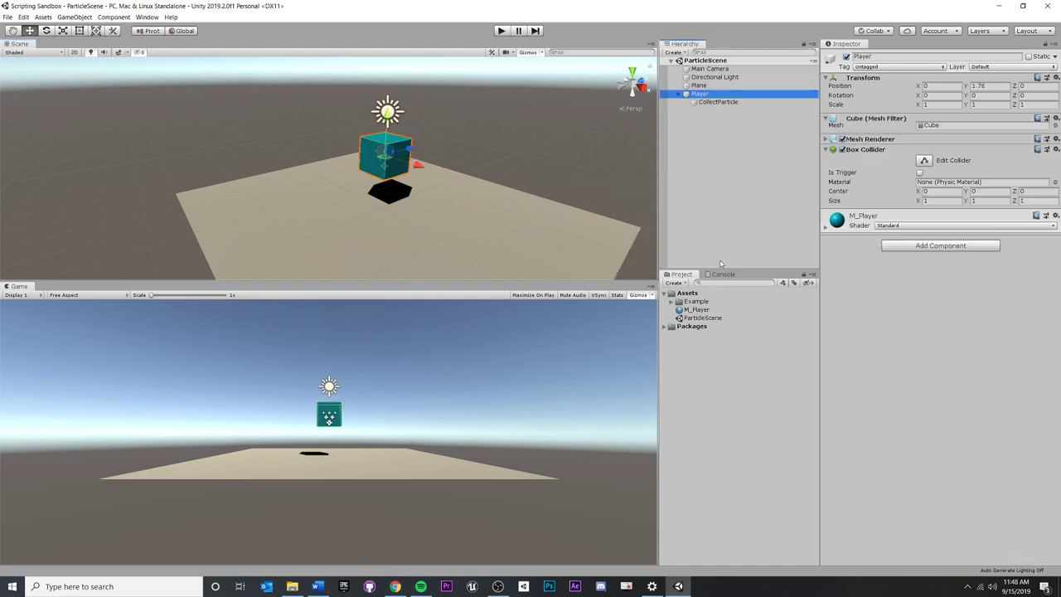
right_click(688, 296)
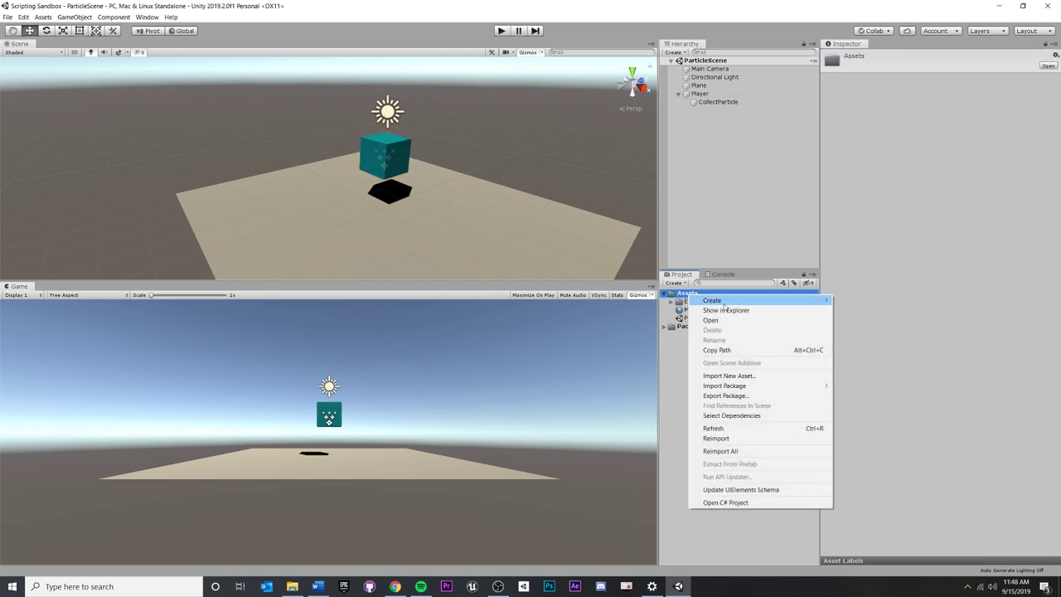
mouse_move(723, 304)
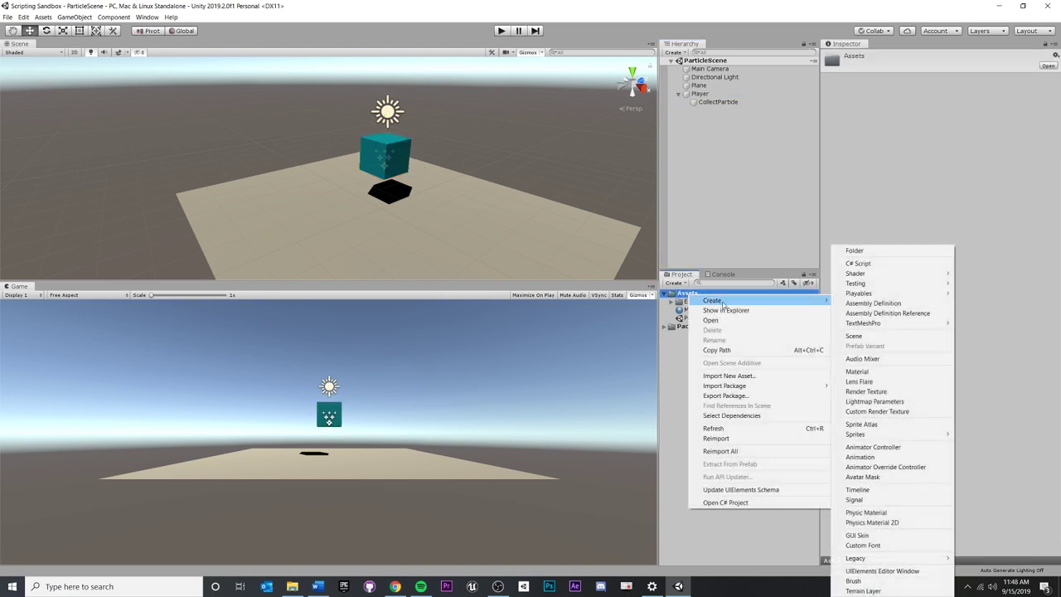
left_click(872, 264)
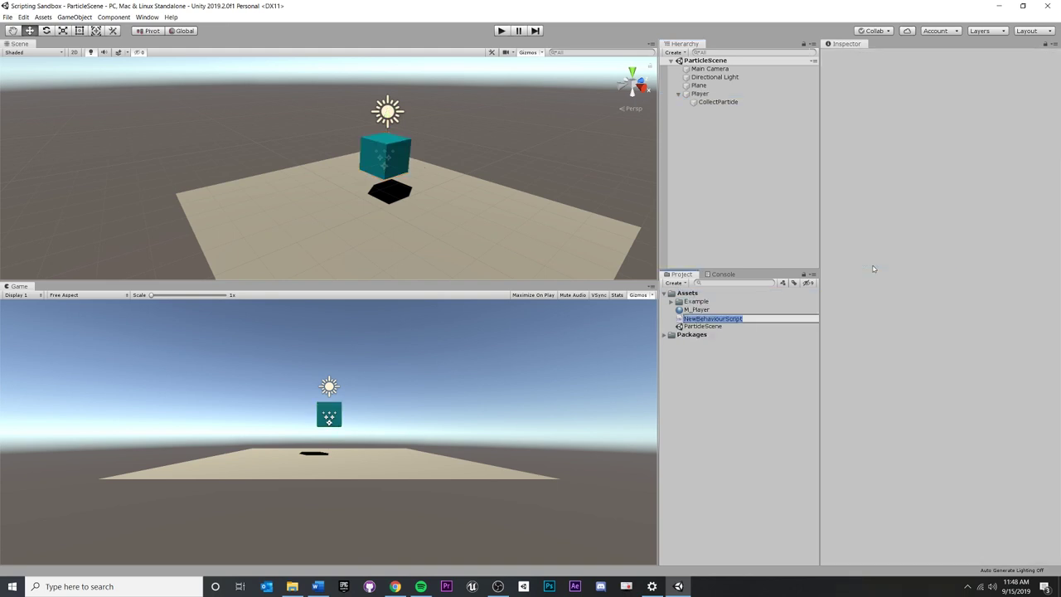
type("Player")
key("Return")
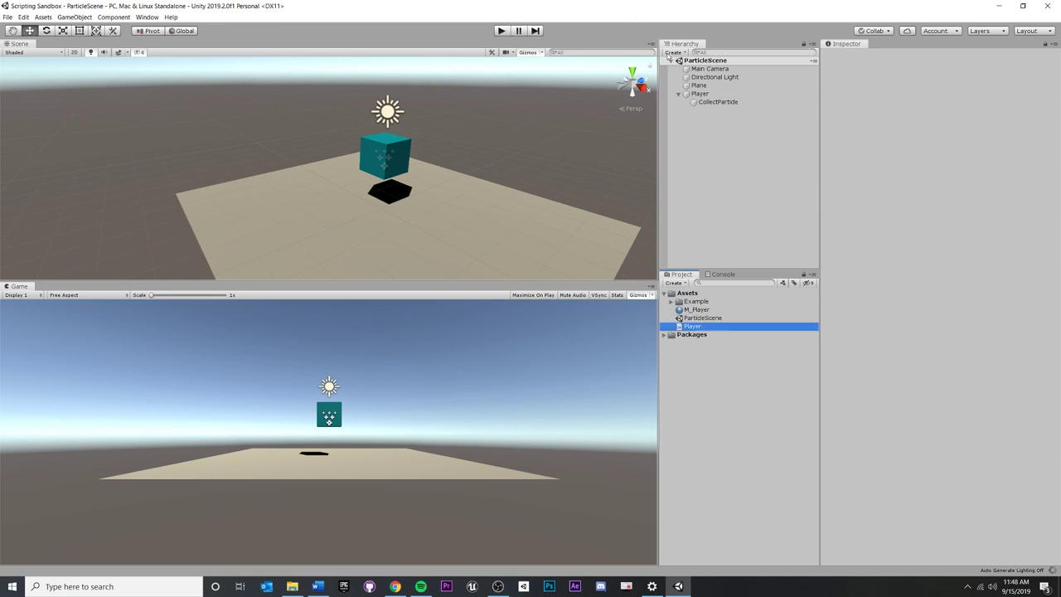
- Attach the Player script to the Player object and open the script for editing in Visual Studio
left_click(699, 93)
left_click_drag(692, 326, 923, 275)
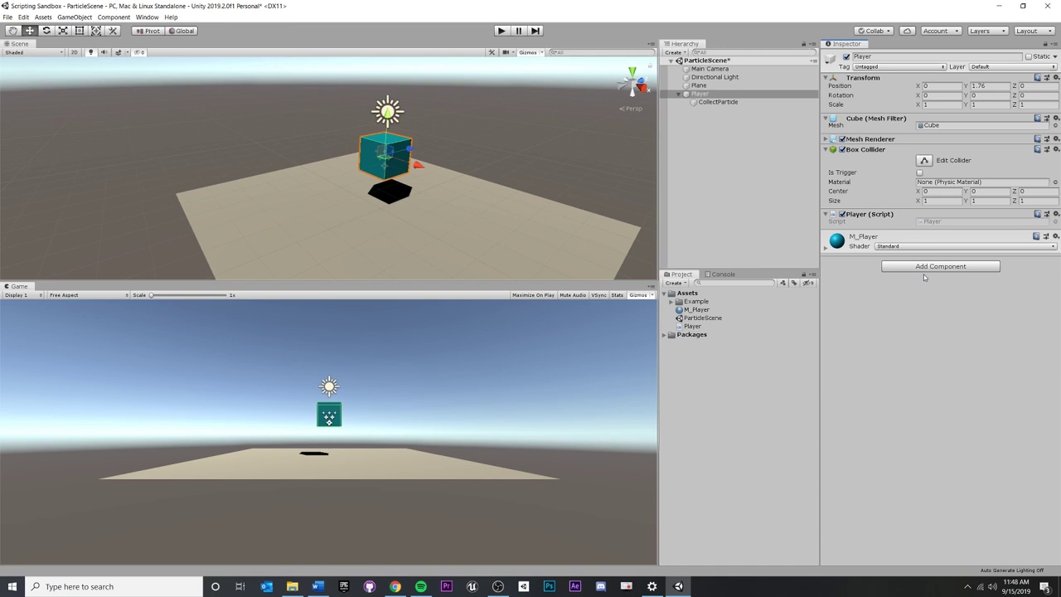
double_click(942, 222)
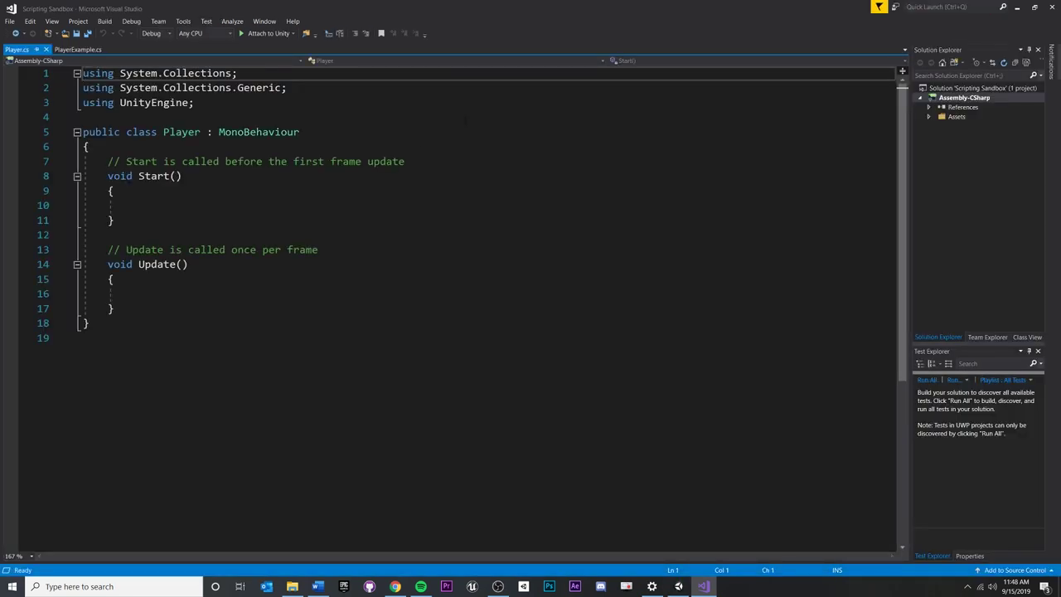
- Delete the default Start and Update methods with their comments, leaving the Player class body empty
left_click(271, 307)
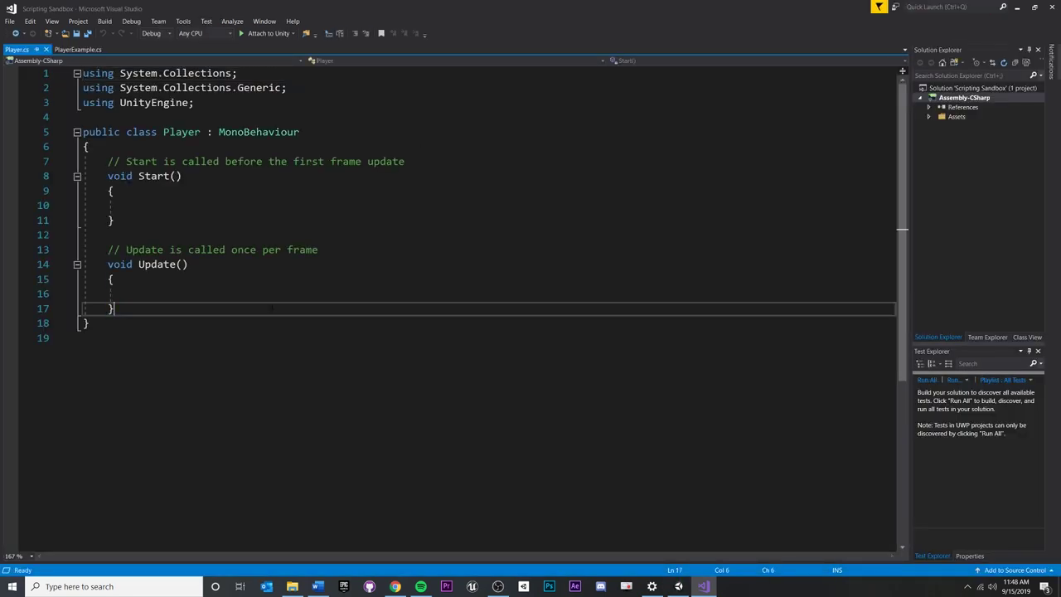
left_click_drag(148, 313, 16, 157)
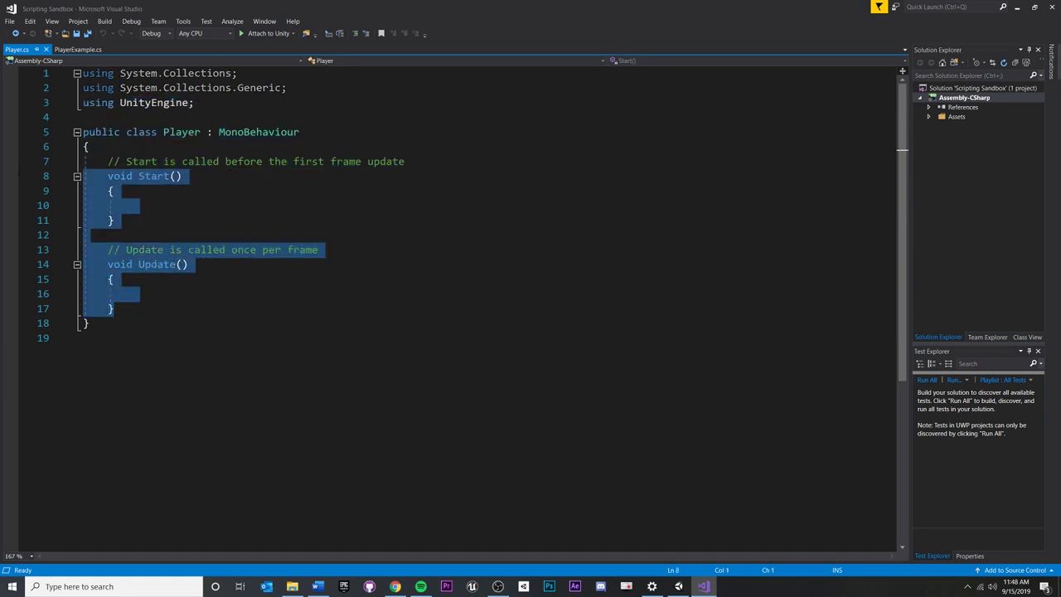
key("BackSpace")
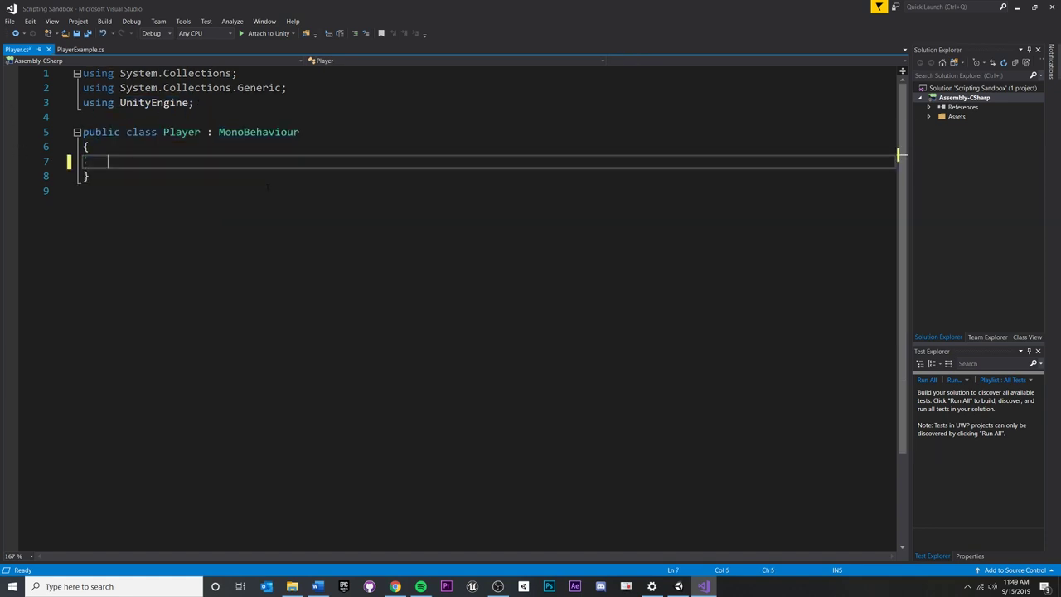
- Declare the field [SerializeField] ParticleSystem collectParticle = null; in the Player class and save the script
type("[Seroial")
key("BackSpace")
key("BackSpace")
key("BackSpace")
key("BackSpace")
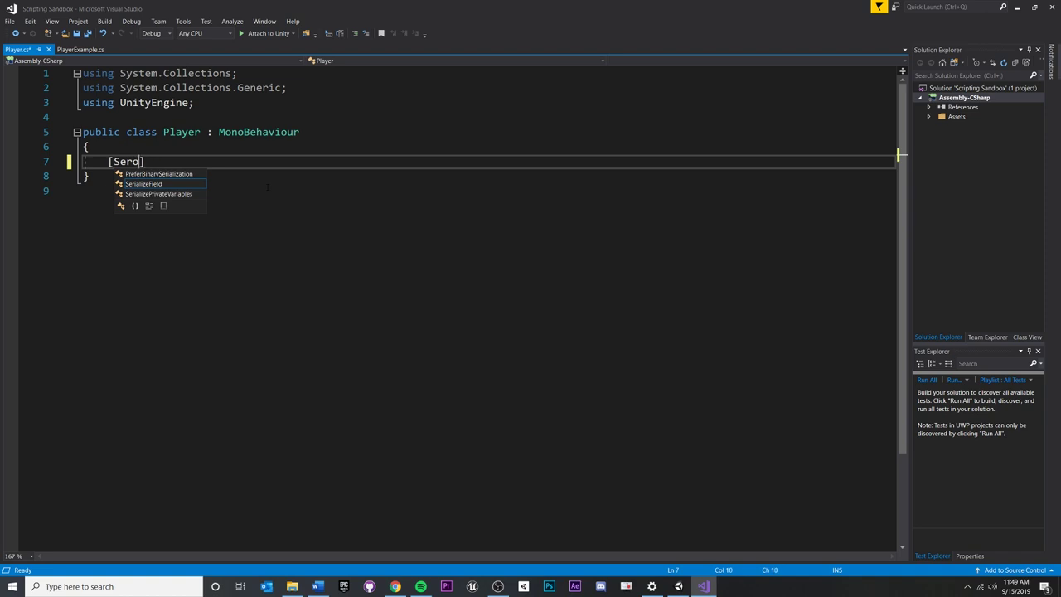
type("ialize")
key("Tab")
type("] ")
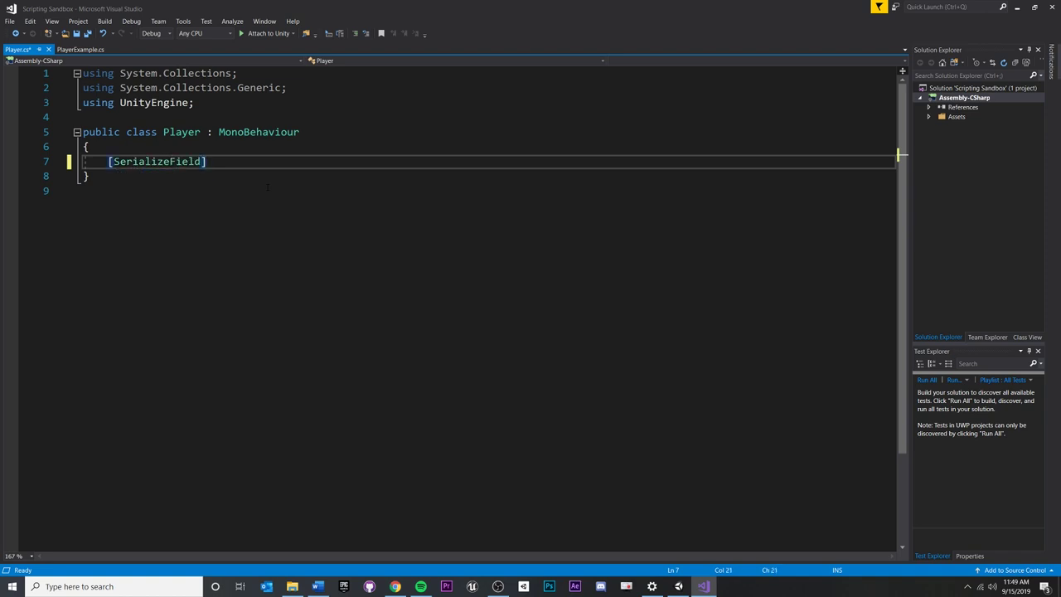
type("ParticleSystem")
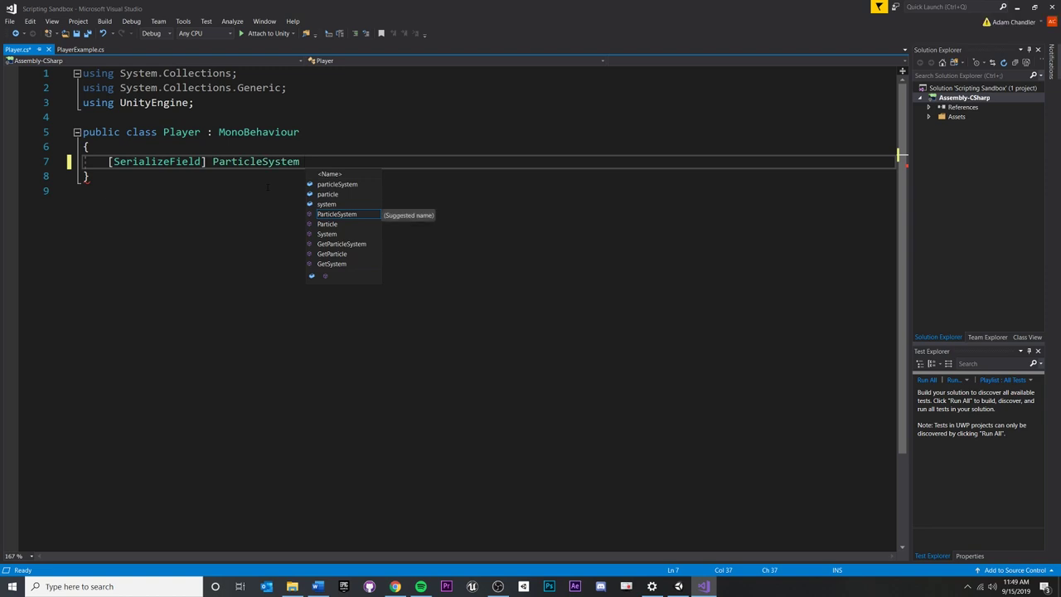
type(" collectP")
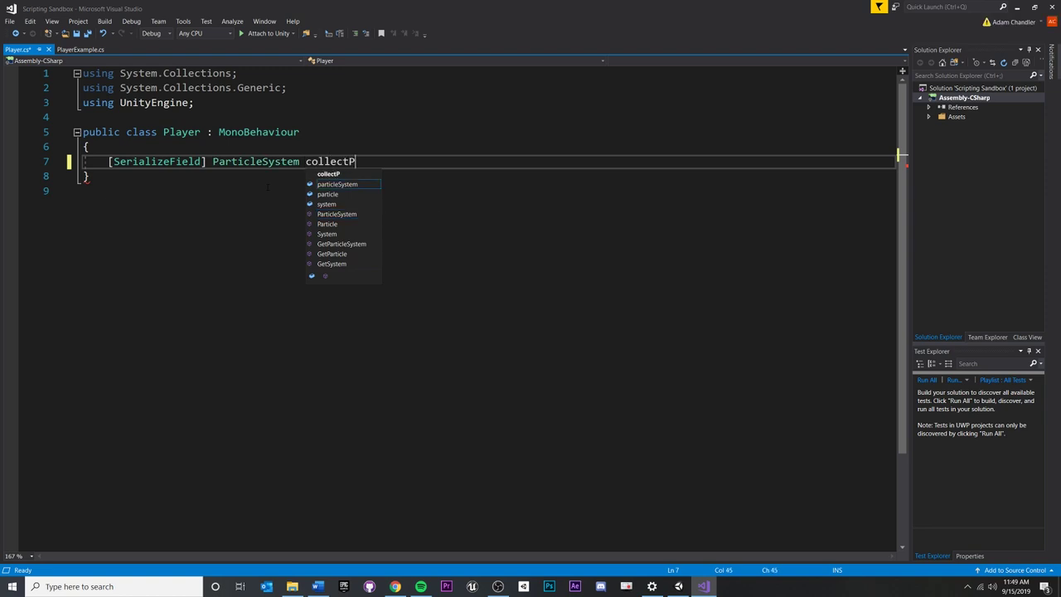
type("article;")
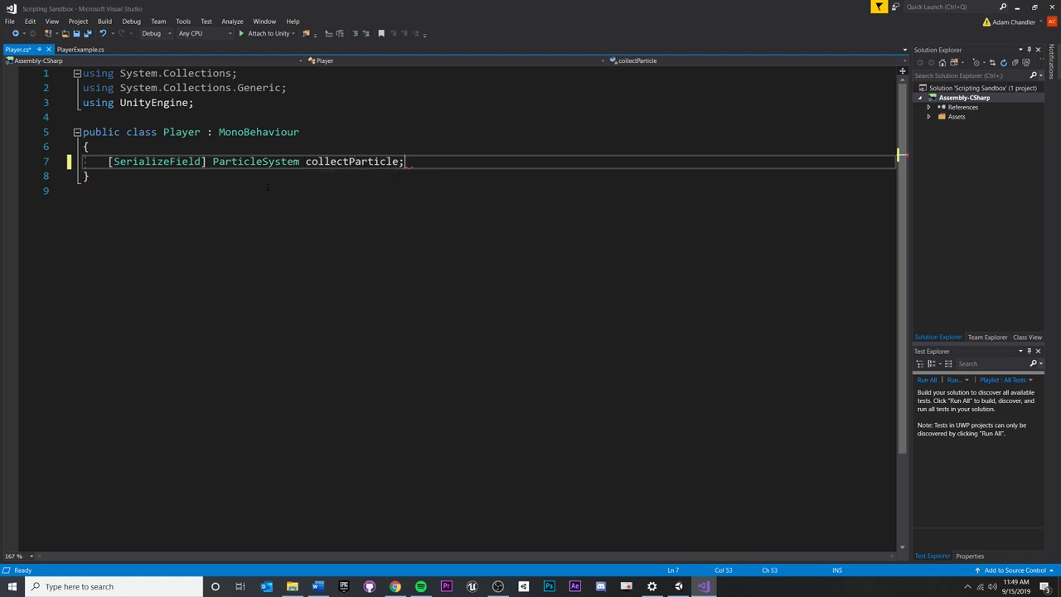
type(" = null")
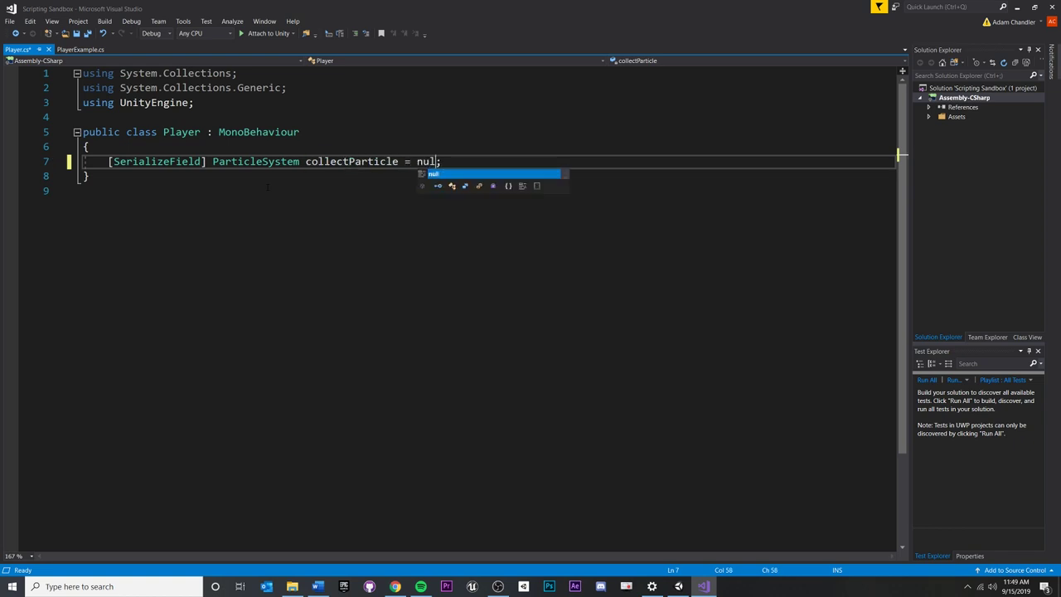
key("ctrl+s")
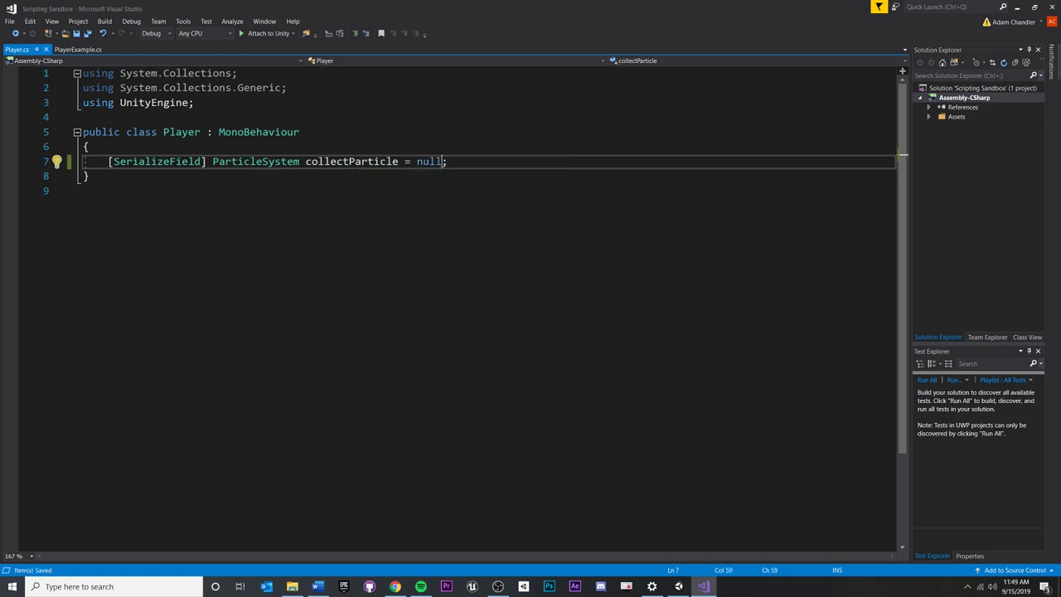
double_click(353, 161)
left_click_drag(440, 161, 213, 161)
left_click(89, 175)
- Add an empty private void Update() method below the collectParticle field, separated by a blank line
left_click(452, 161)
key("Return")
key("Return")
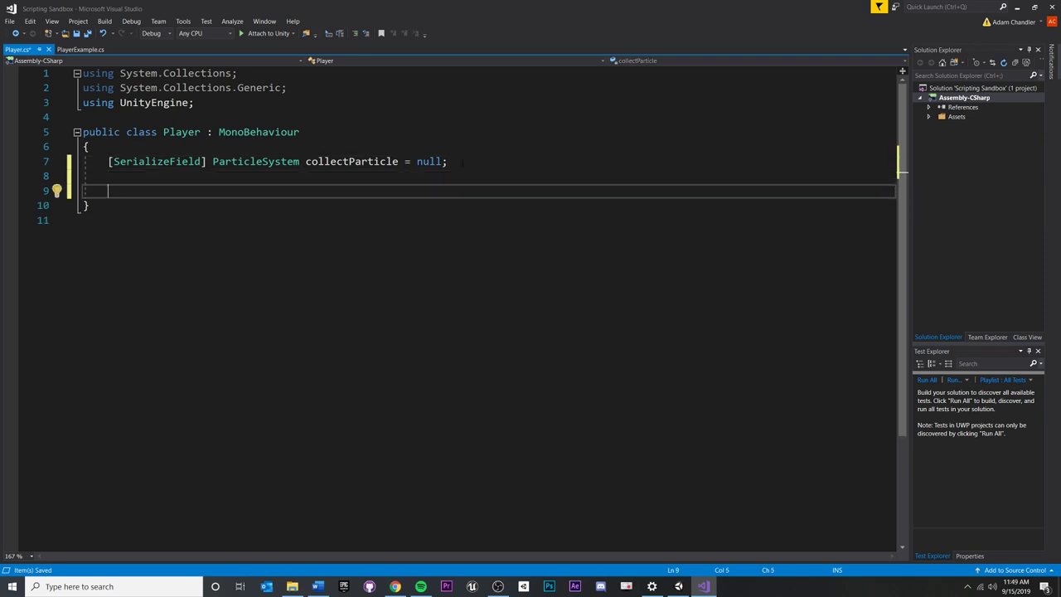
left_click_drag(430, 160, 387, 161)
left_click(200, 191)
type("void Update")
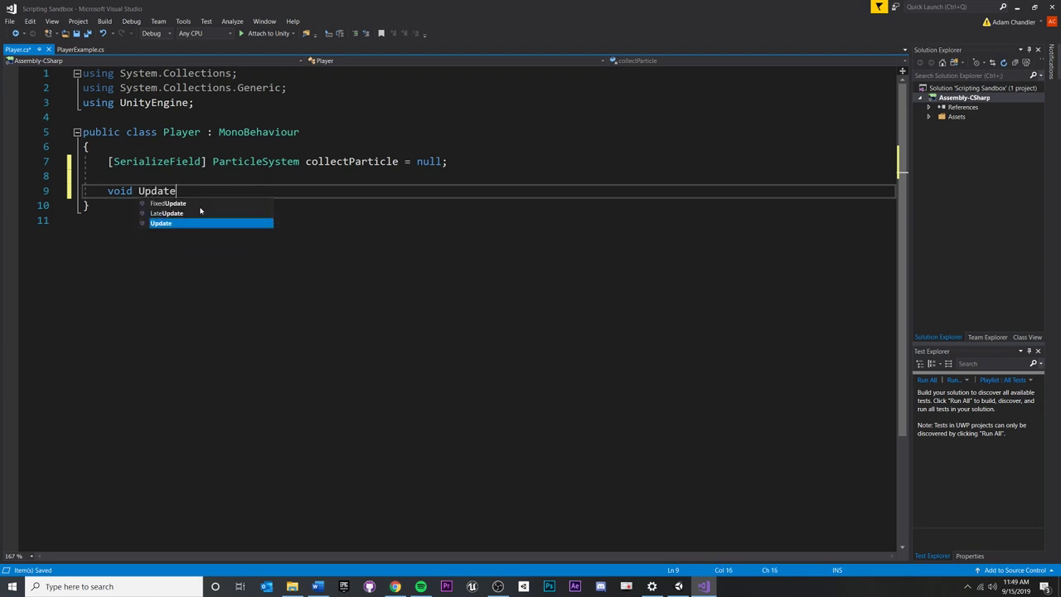
key("Tab")
key("BackSpace")
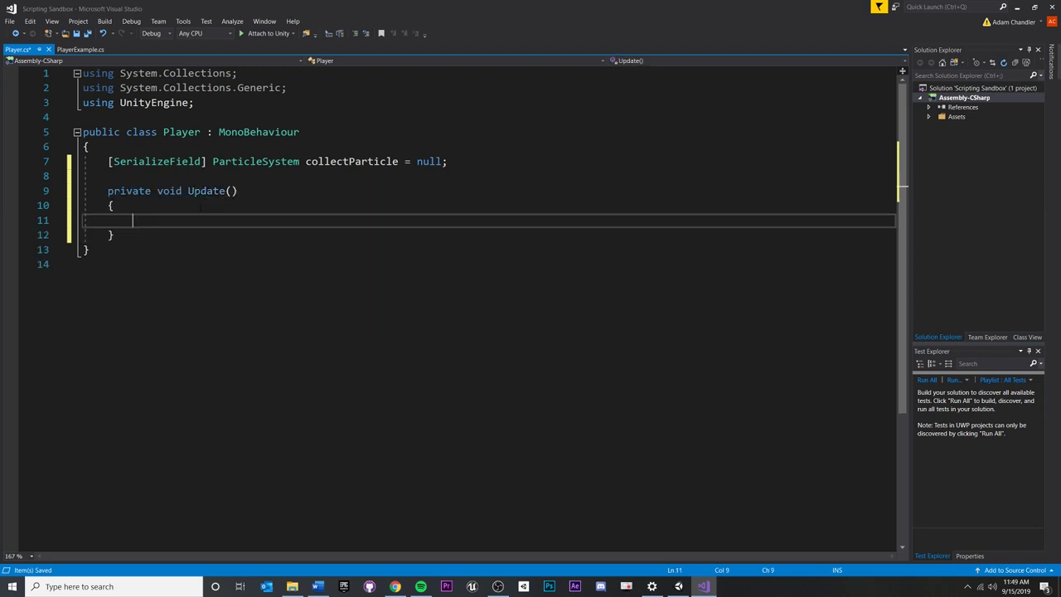
- Add an if block inside Update that checks Input.GetKeyDown(KeyCode.Space)
type("if(Input.GetK")
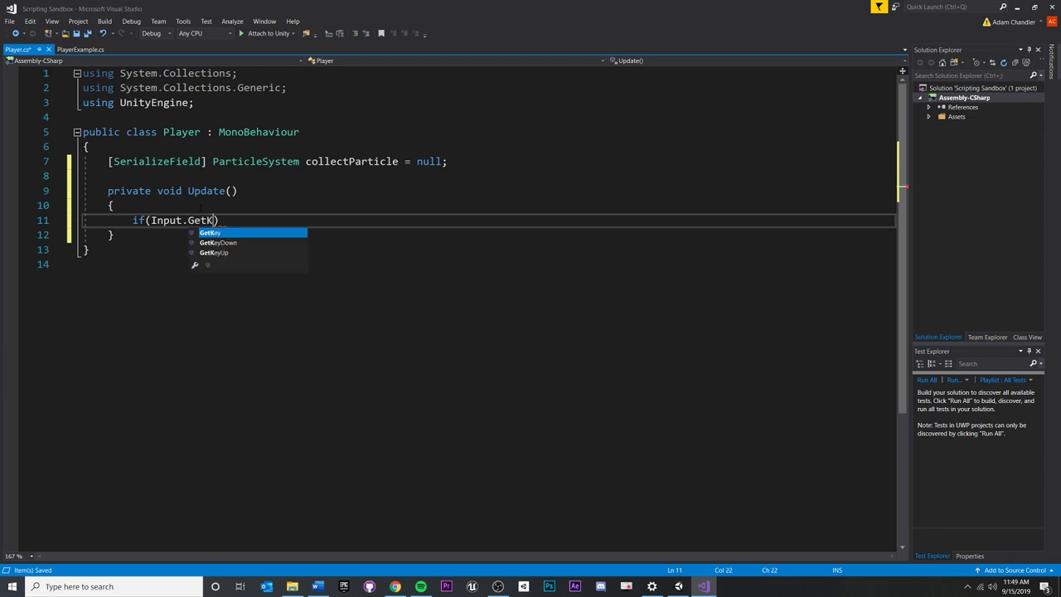
type("eyDown(Ke")
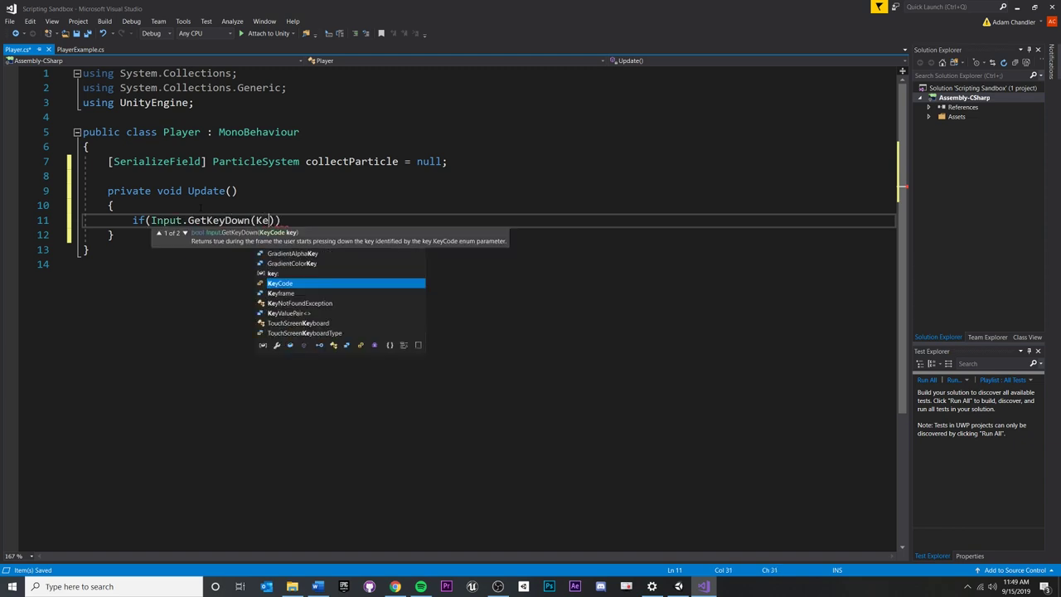
type("yCode.Space")
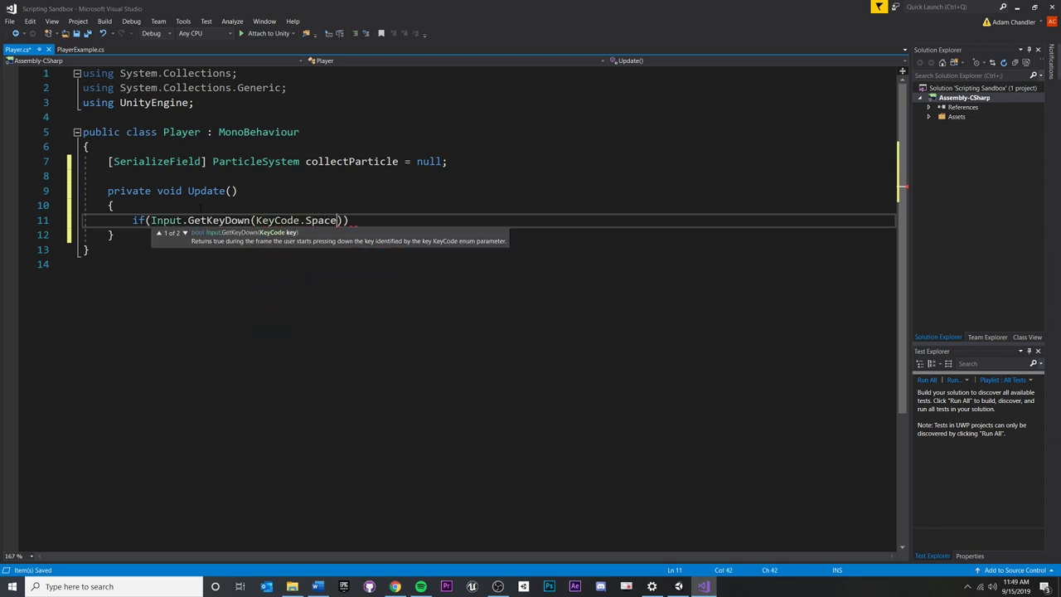
type(")){")
key("Return")
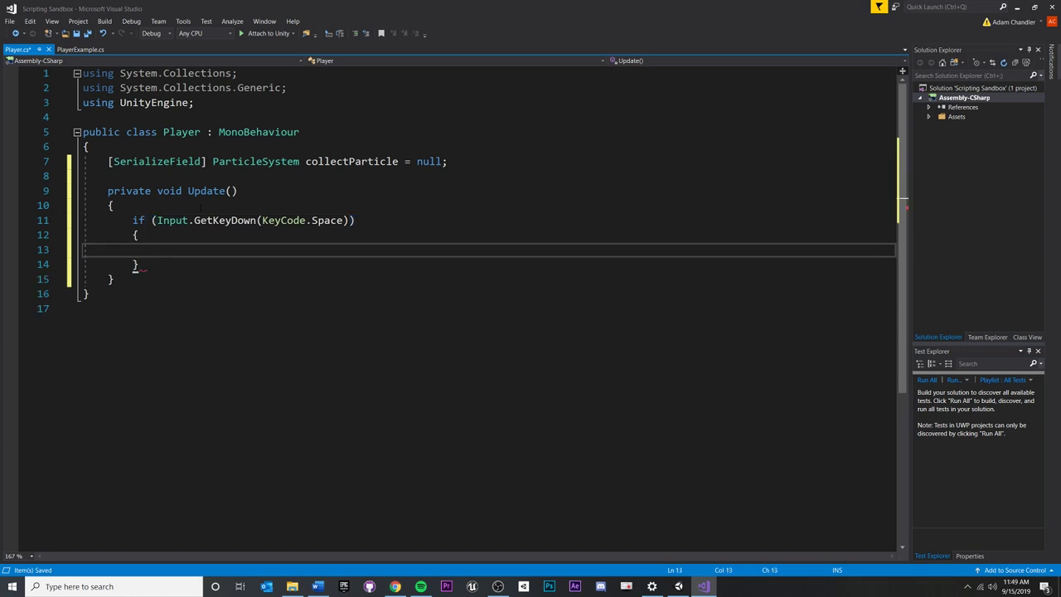
- Call Collect(); inside the Space key condition and save the script
type("Co")
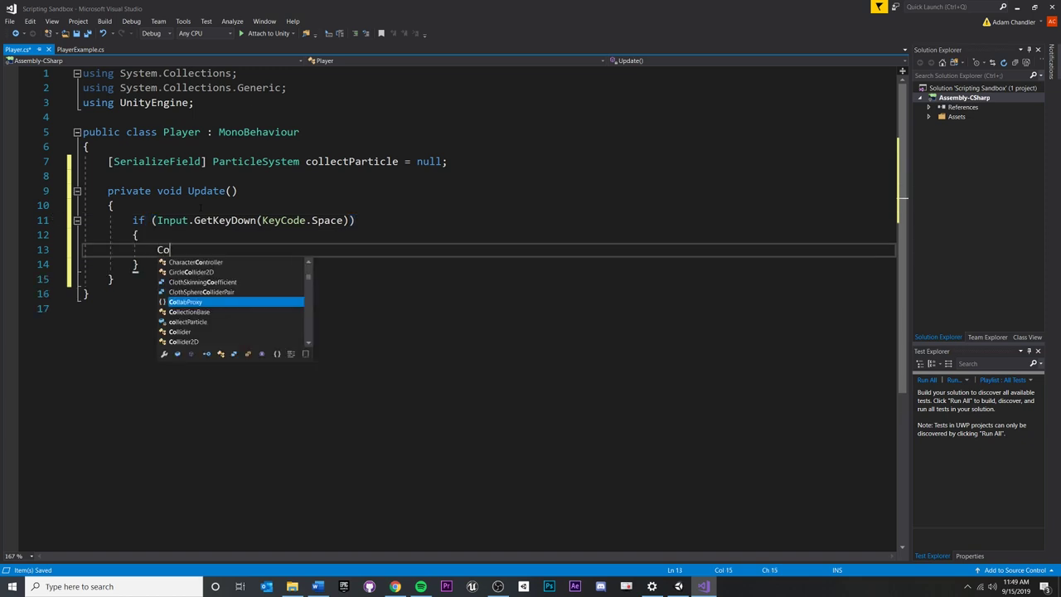
type("llect();")
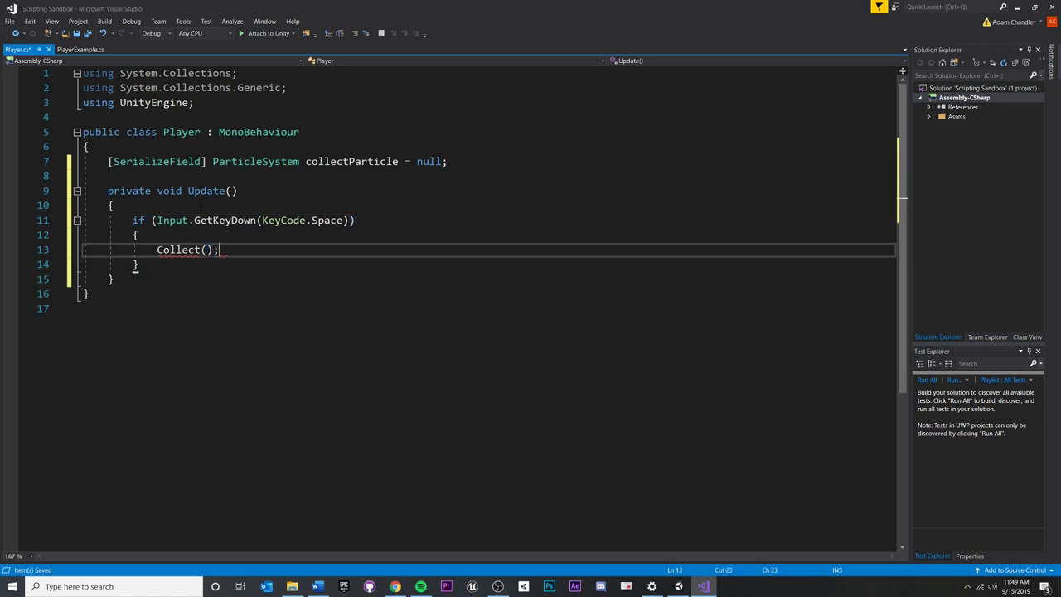
key("ctrl+s")
- Add an empty void Collect() method below Update and save the script
key("Down")
key("Down")
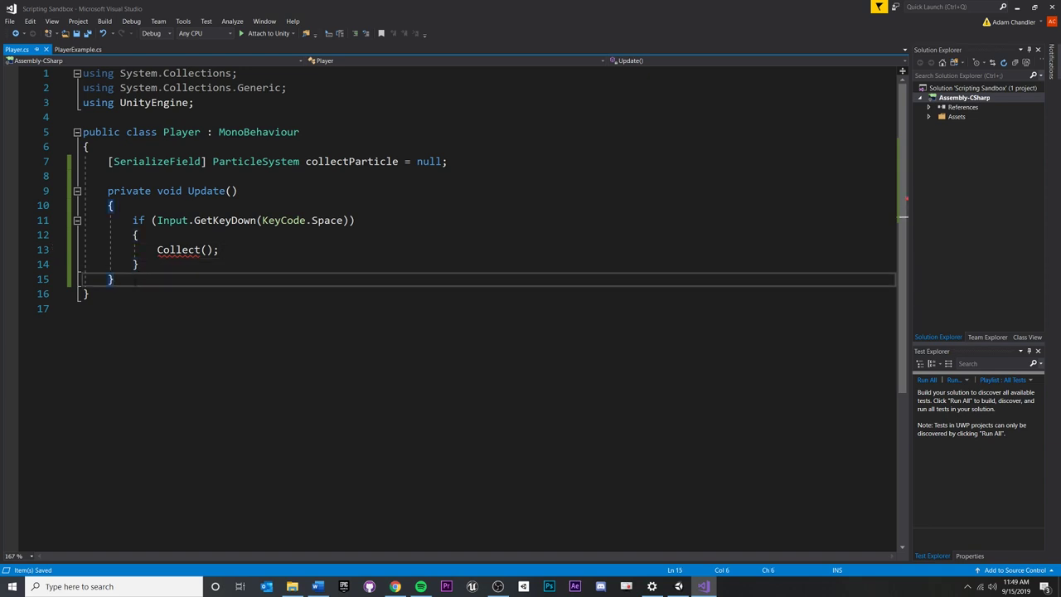
key("Return")
key("Return")
type("void Collect")
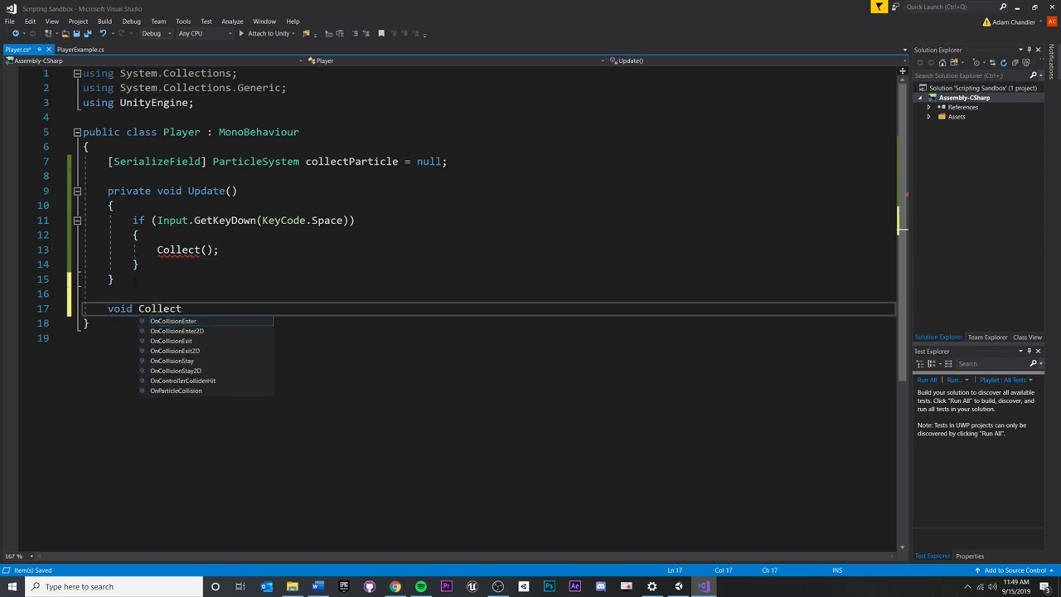
key("Escape")
type("() {")
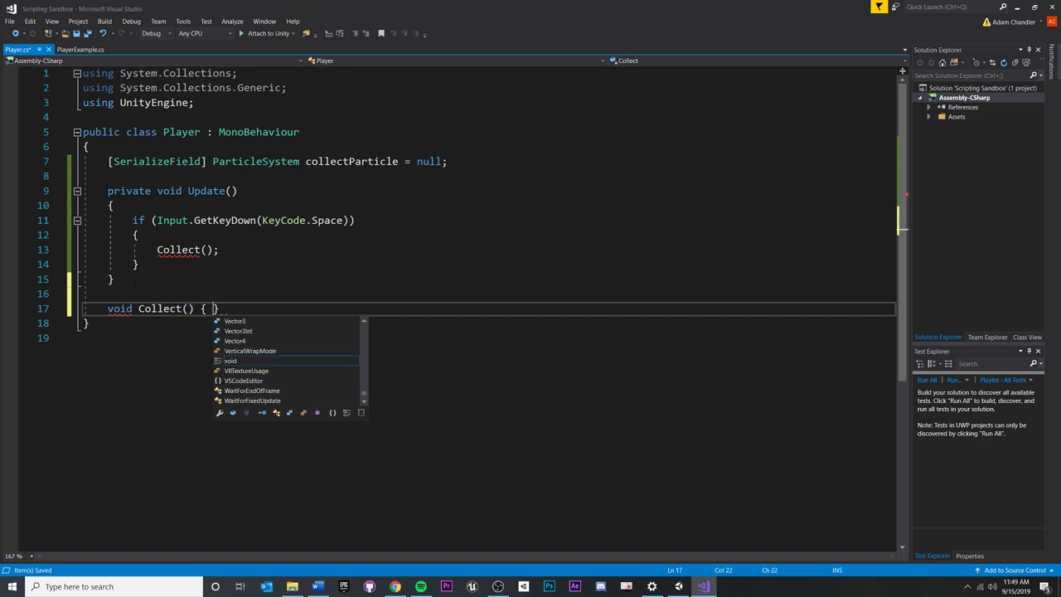
key("Return")
key("ctrl+s")
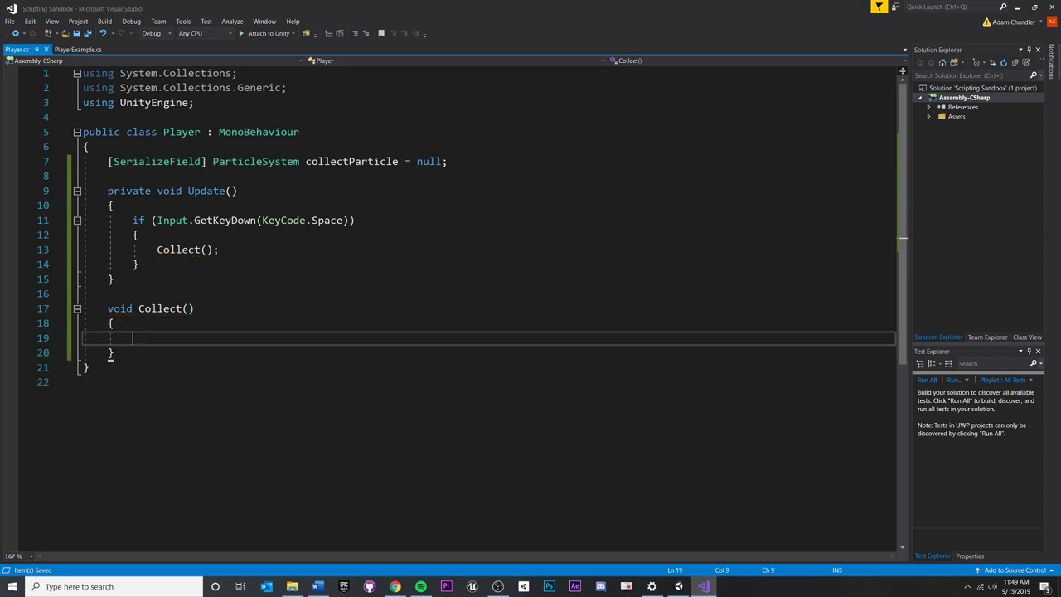
- Make the Collect method public and save the script
left_click(152, 308)
key("Home")
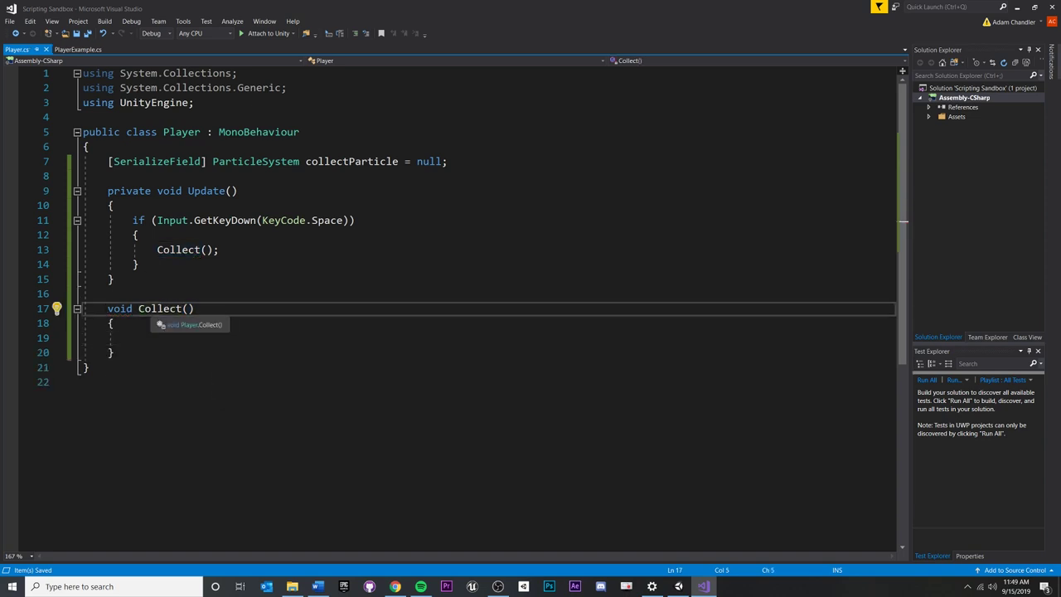
type("public")
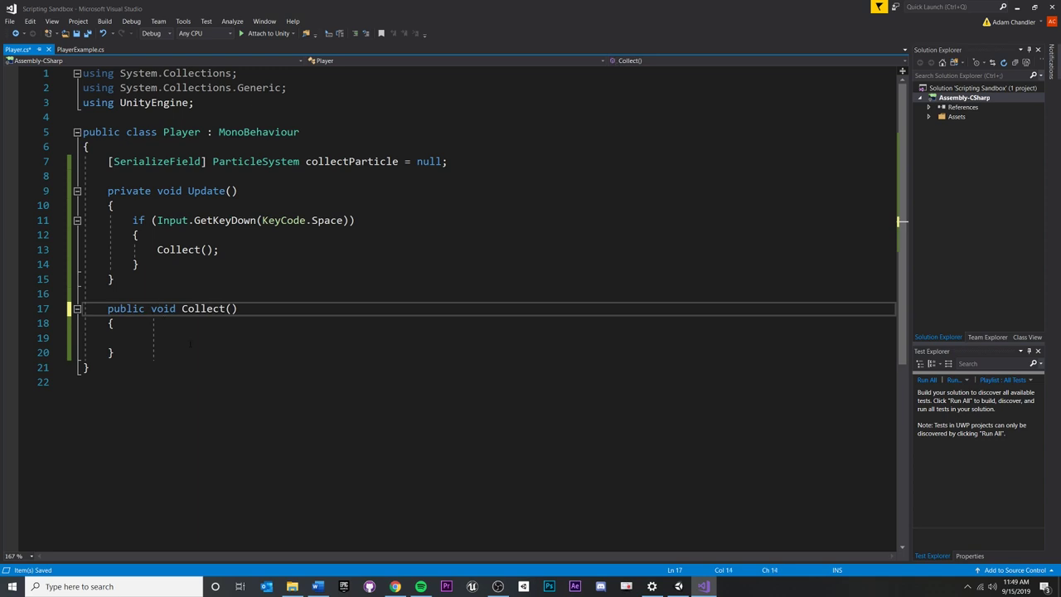
left_click(189, 344)
key("ctrl+s")
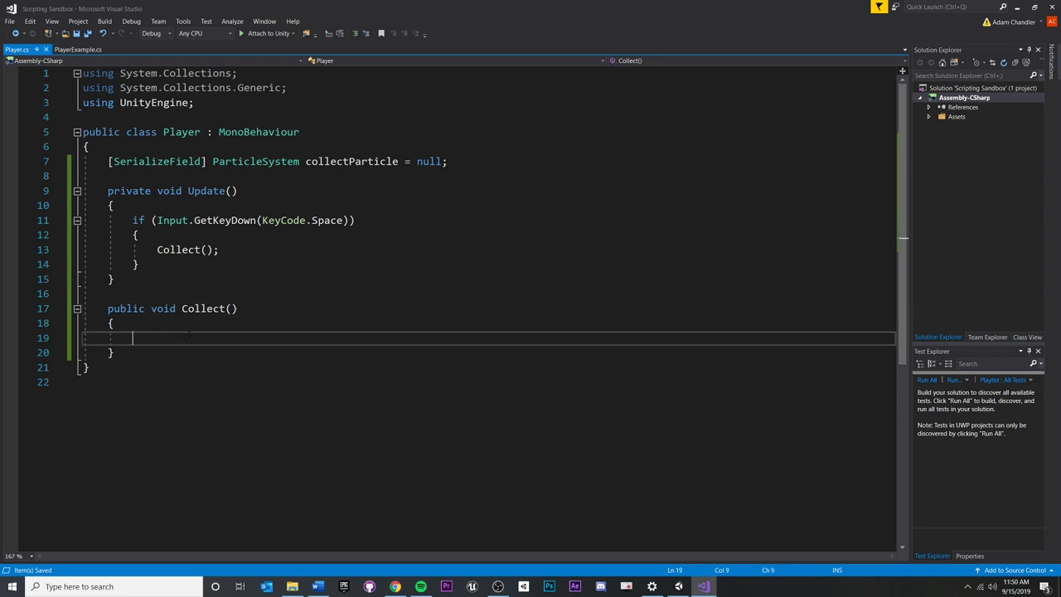
- Add the comments "// play the collect graphics" and "// play the collect sound effects" inside Collect, separated by a blank line
type("// play t")
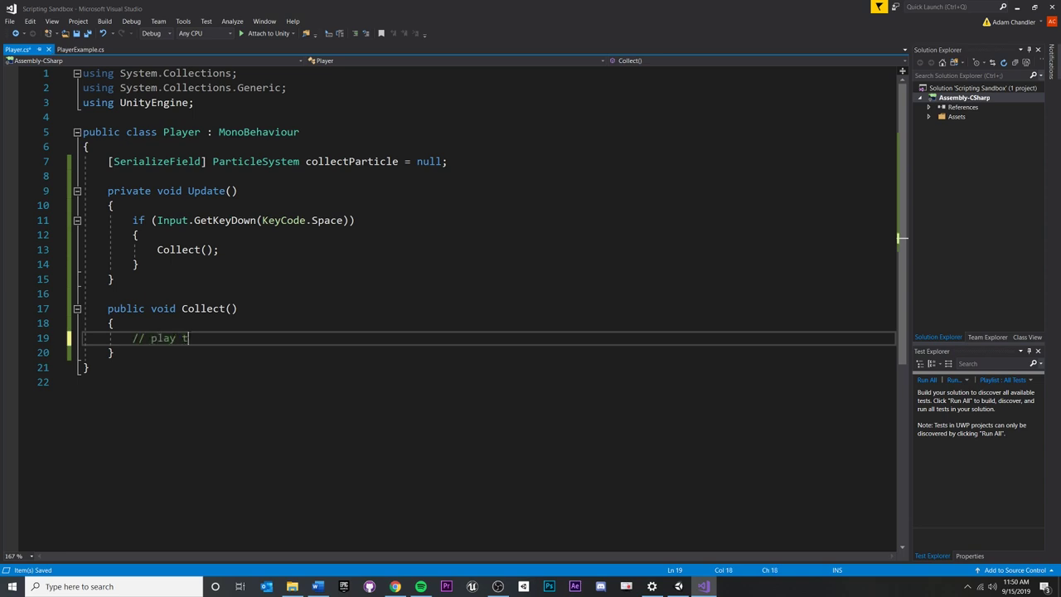
type("he collect graphics")
key("Return")
type("// pla")
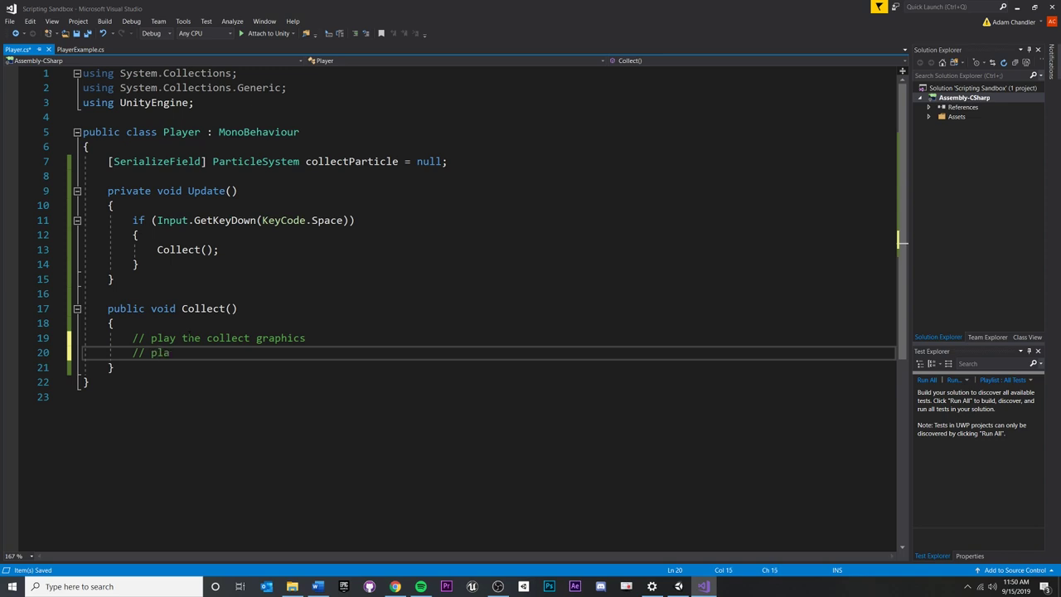
type("y the collect sound effects")
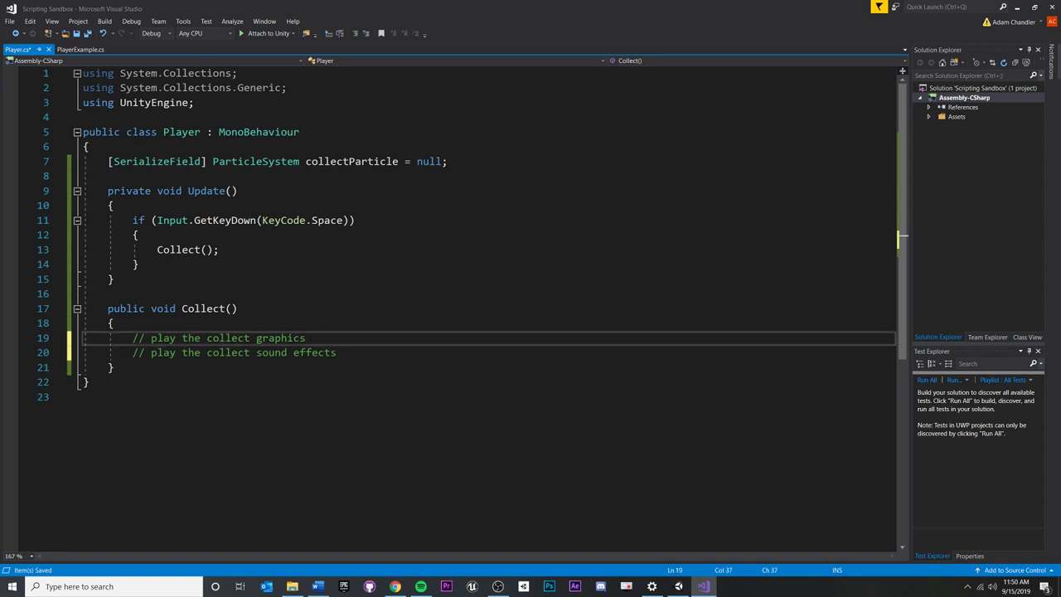
key("ctrl+Return")
- Examine the serialized ParticleSystem collectParticle declaration in the Player script and the matching Player object in the Unity scene
left_click(238, 190)
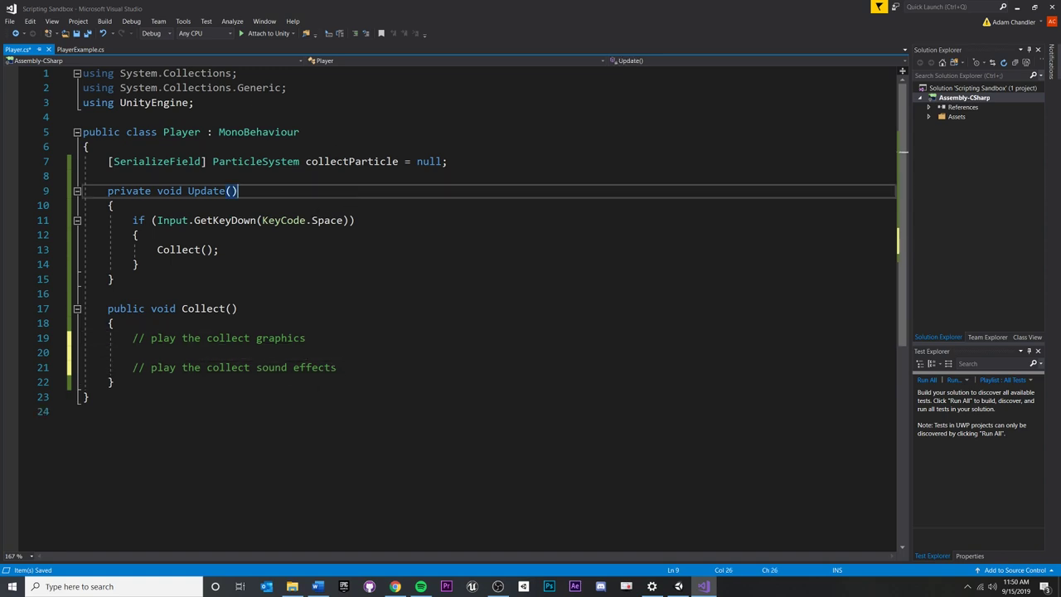
left_click(364, 162)
left_click(309, 384)
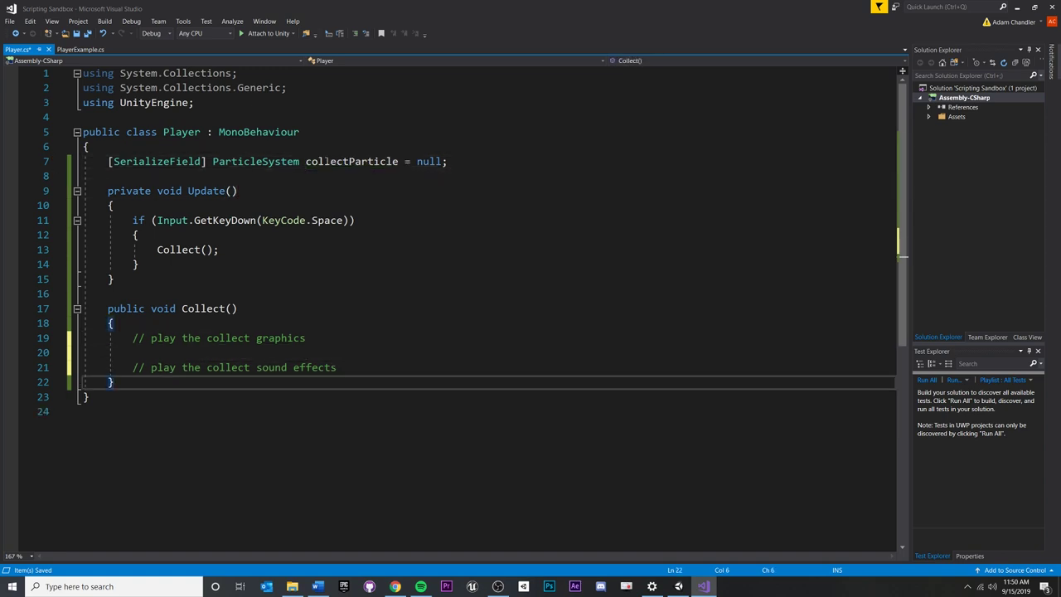
double_click(326, 161)
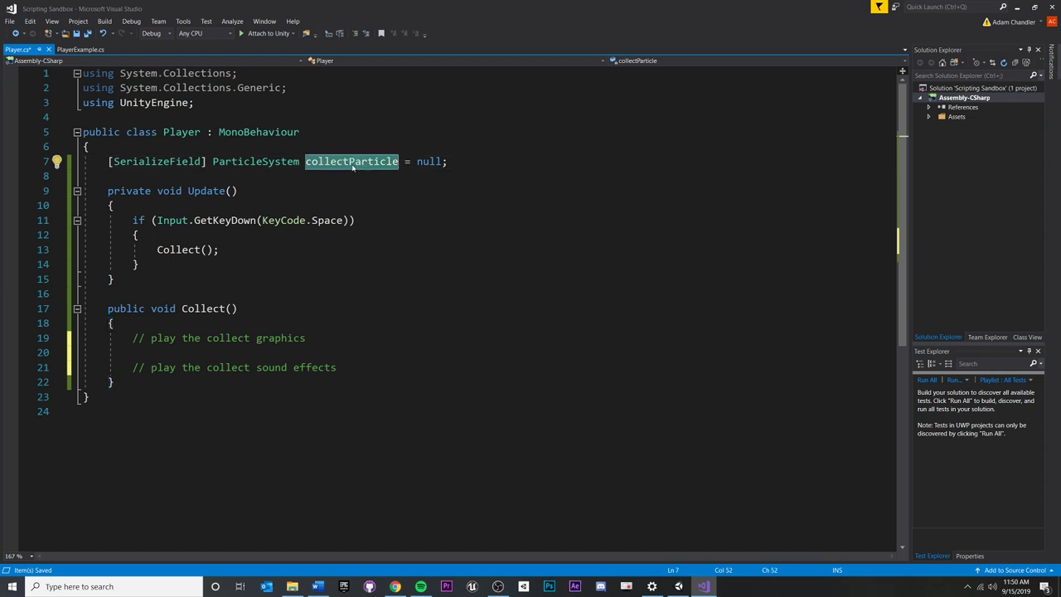
double_click(533, 4)
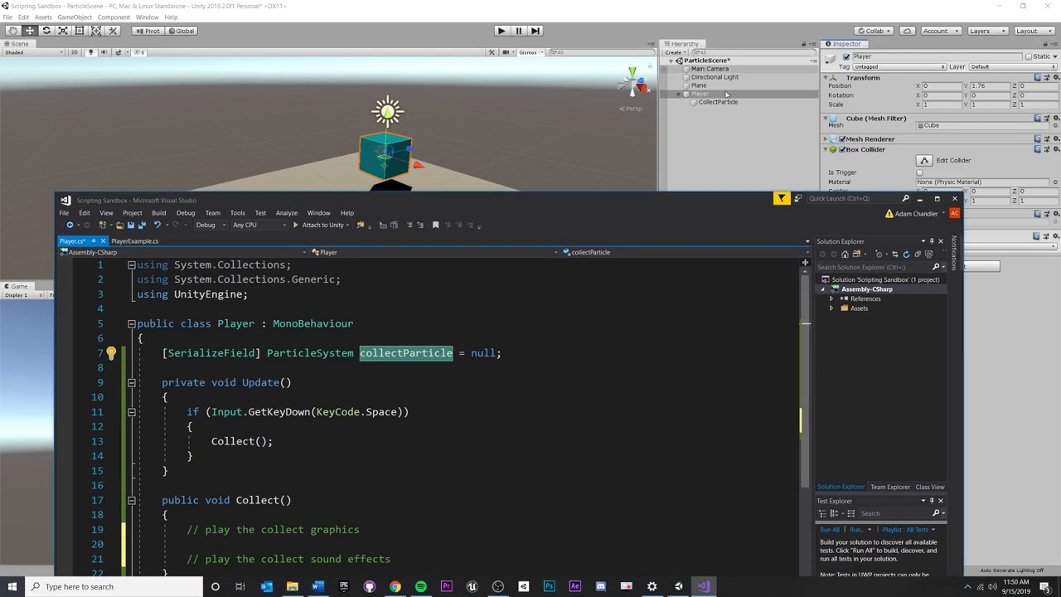
double_click(607, 199)
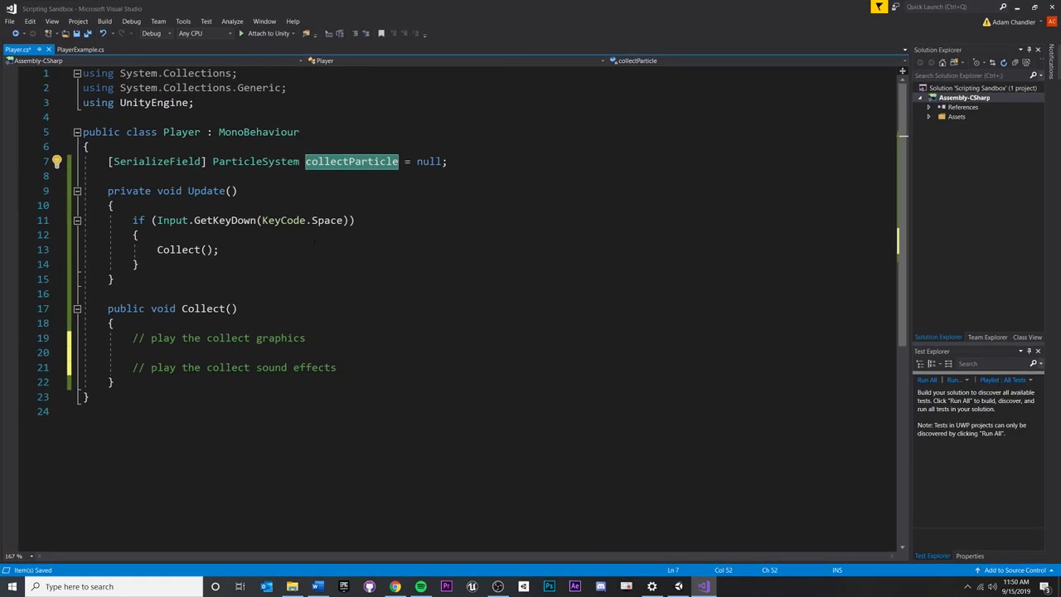
left_click(390, 249)
left_click(268, 162)
double_click(367, 162)
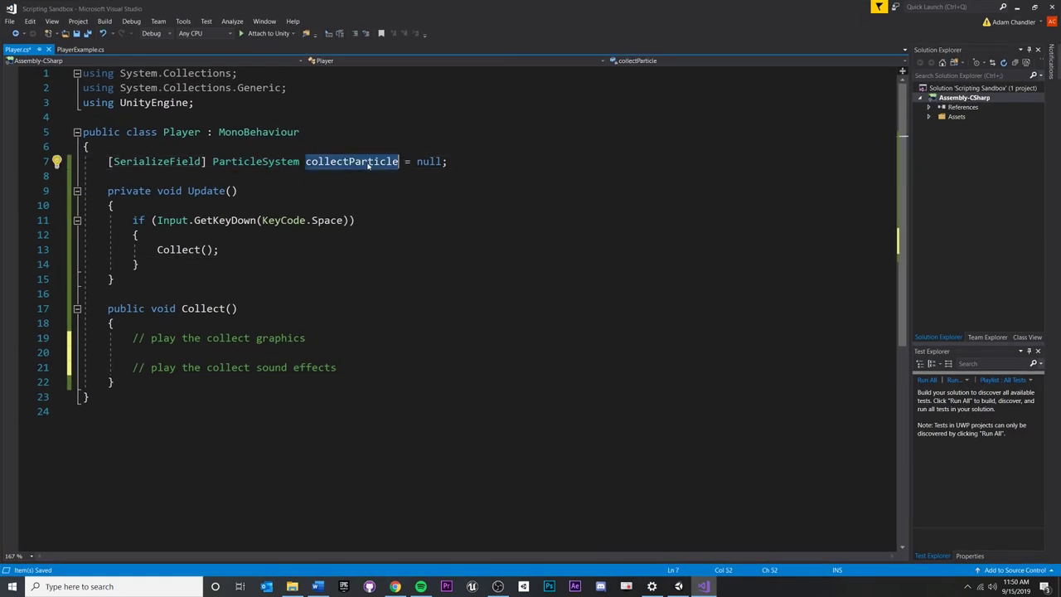
left_click_drag(207, 162, 107, 161)
left_click(159, 263)
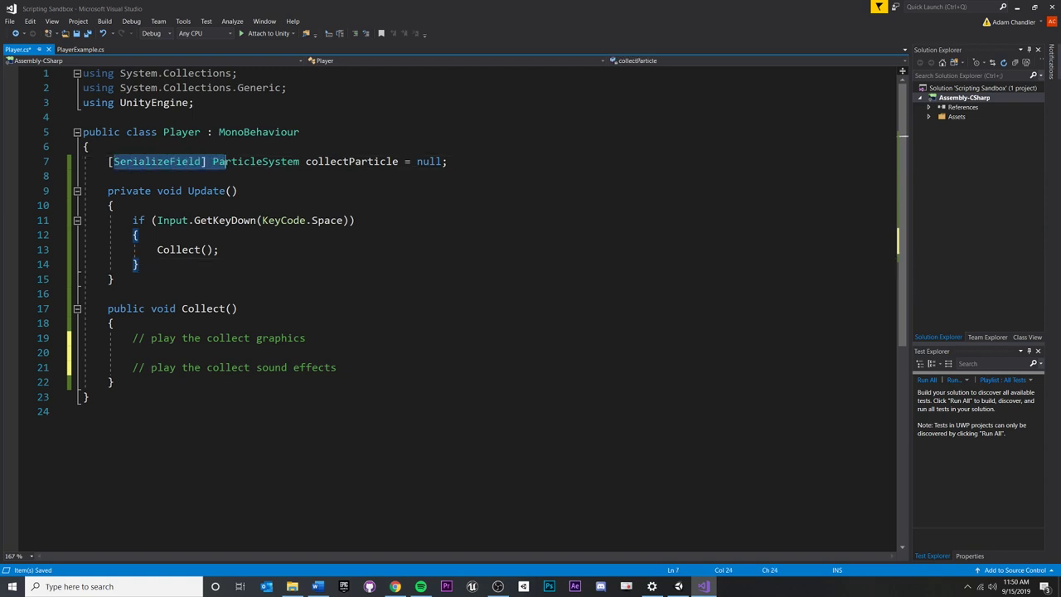
- Call collectParticle.Play(); beneath the collect graphics comment inside Collect and save the script
key("Down")
key("Down")
key("Down")
key("Down")
key("Down")
key("Down")
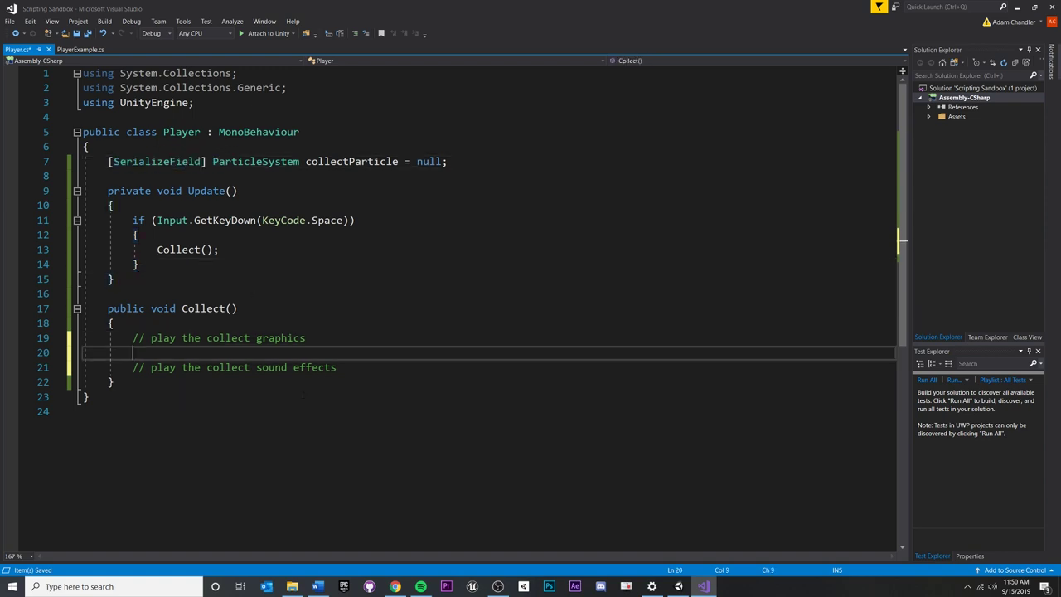
type("collectPartic")
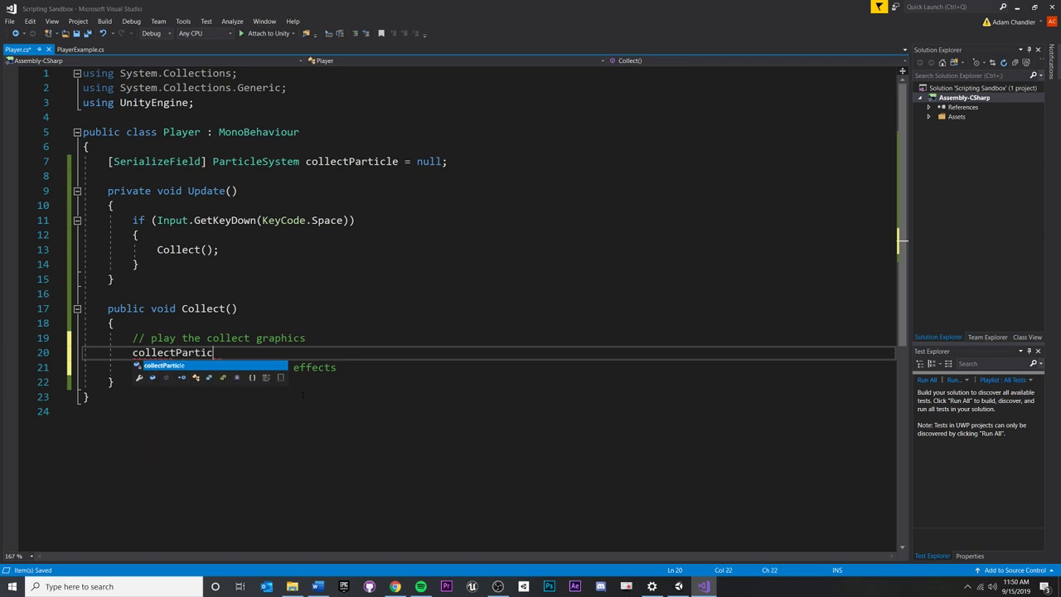
key("Tab")
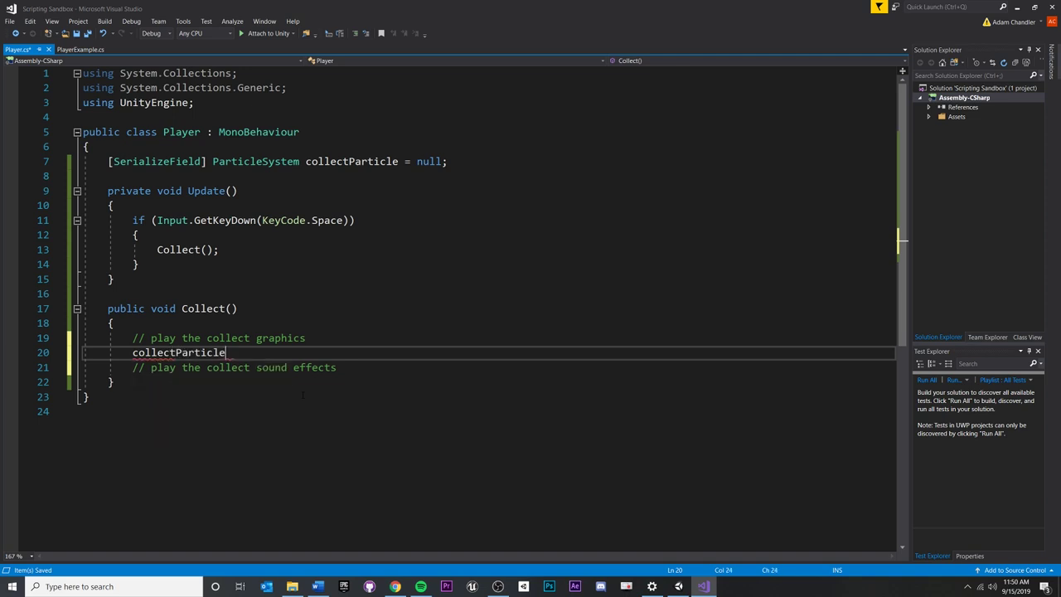
type(",.")
key("BackSpace")
type(".Play();")
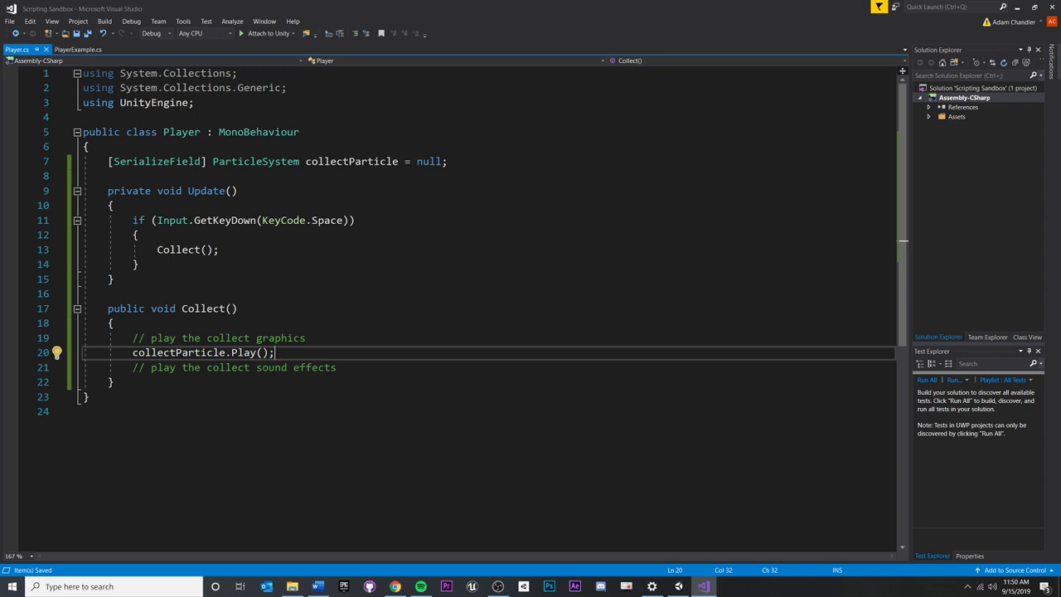
- Insert the comment "//TODO Delete after finished testing" above the Update method and save the script
left_click(302, 367)
left_click_drag(189, 191, 262, 220)
left_click(149, 205)
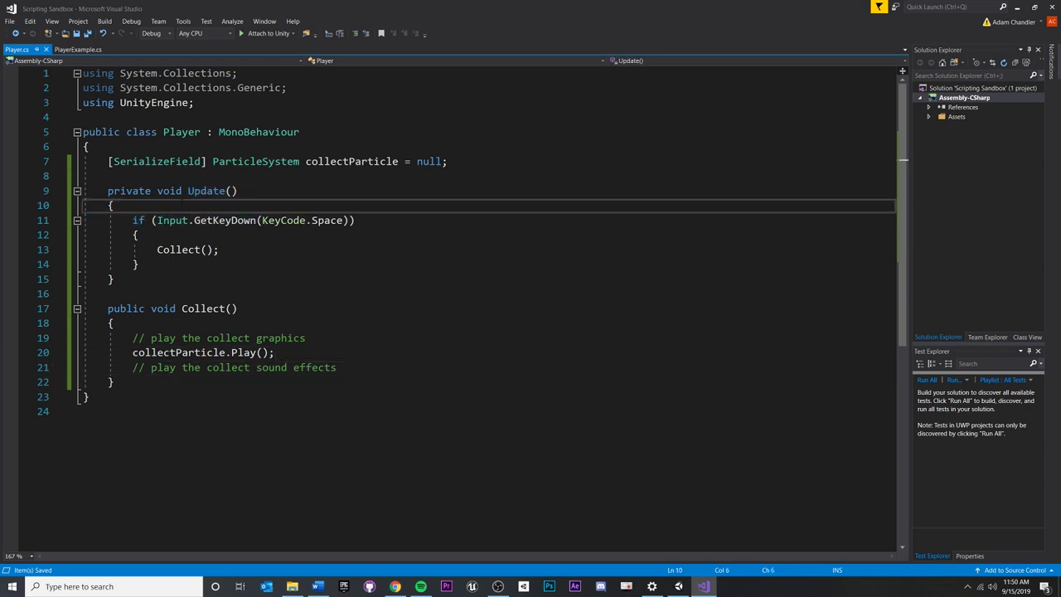
left_click(111, 177)
key("Return")
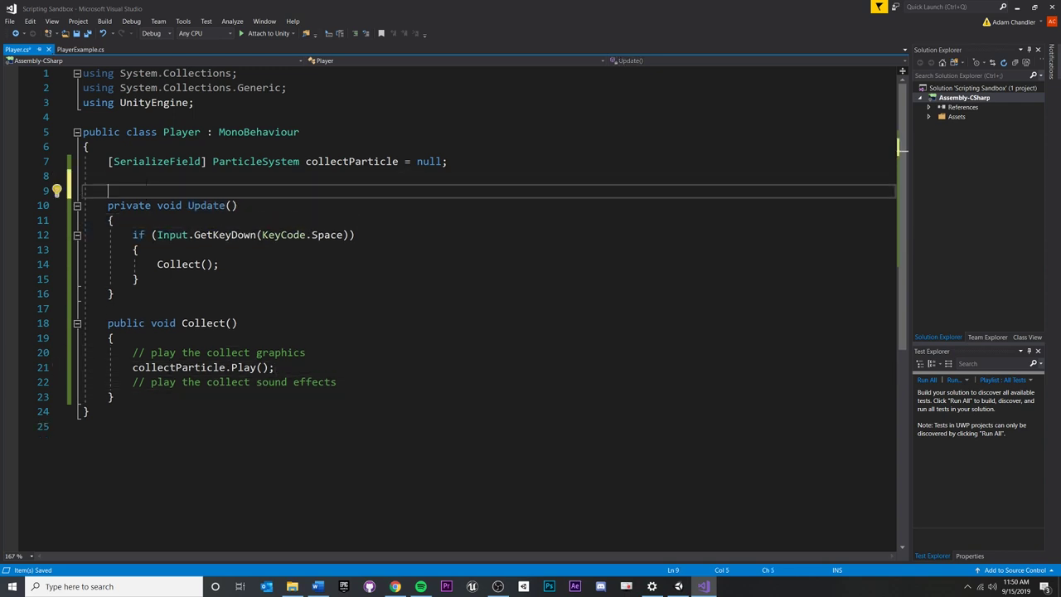
type("//TODO Delete aft")
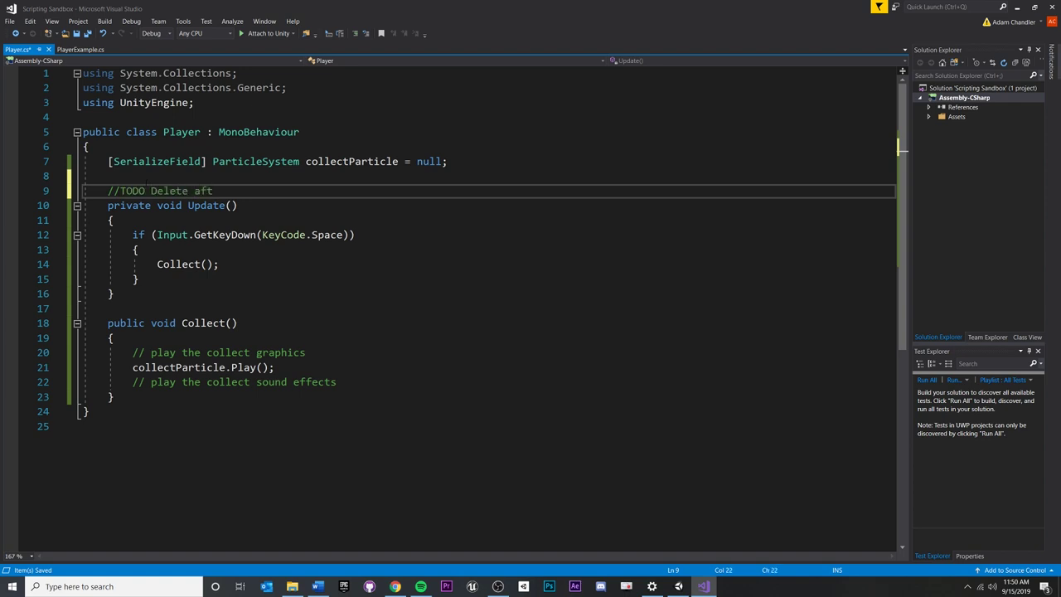
type("er finished testing")
left_click(239, 234)
key("ctrl+s")
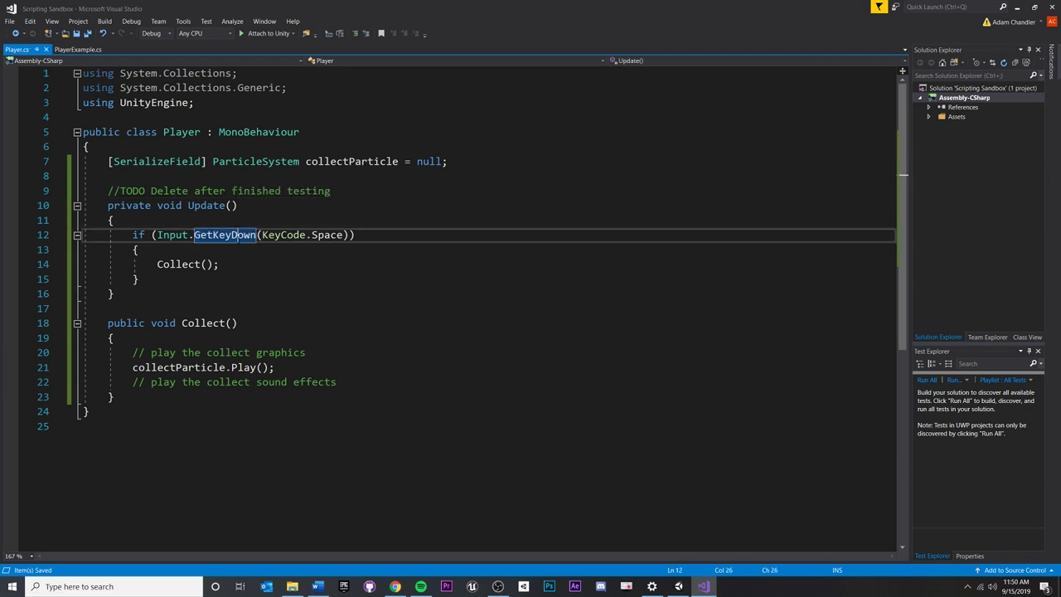
- Review the test-only Update method, the Collect method and the collectParticle field in the Player script
left_click(185, 337)
left_click_drag(181, 190, 277, 196)
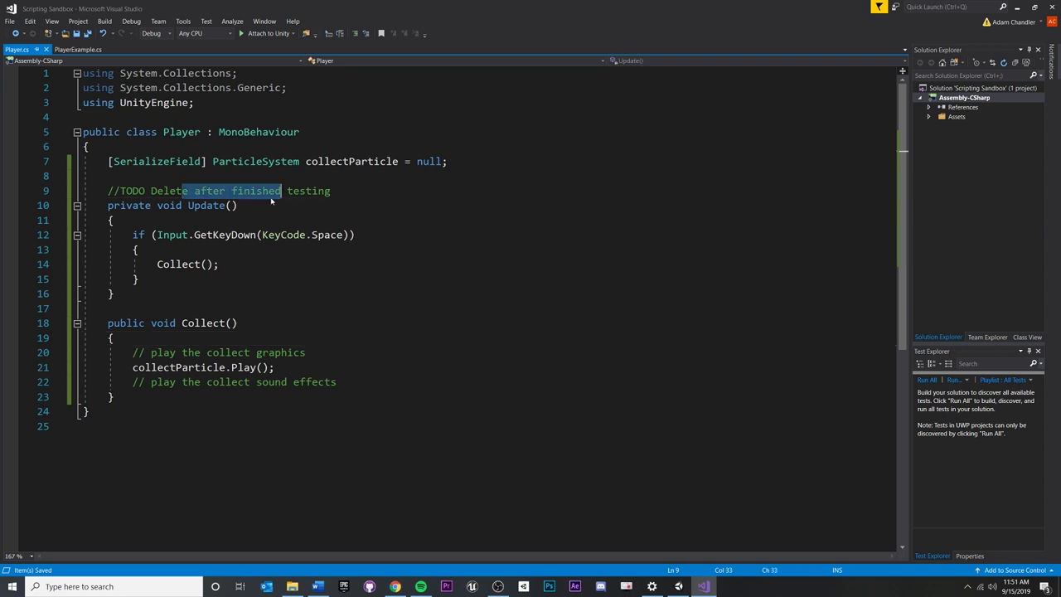
left_click(215, 220)
left_click_drag(170, 205, 33, 235)
left_click(216, 279)
left_click(162, 279)
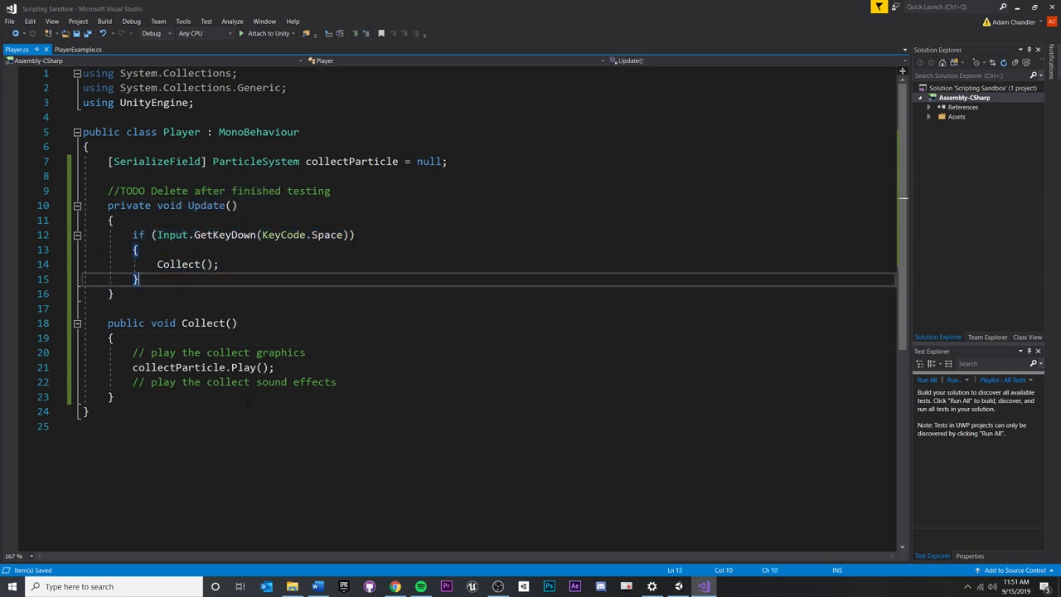
left_click(162, 396)
left_click(162, 308)
left_click(162, 352)
left_click(225, 367)
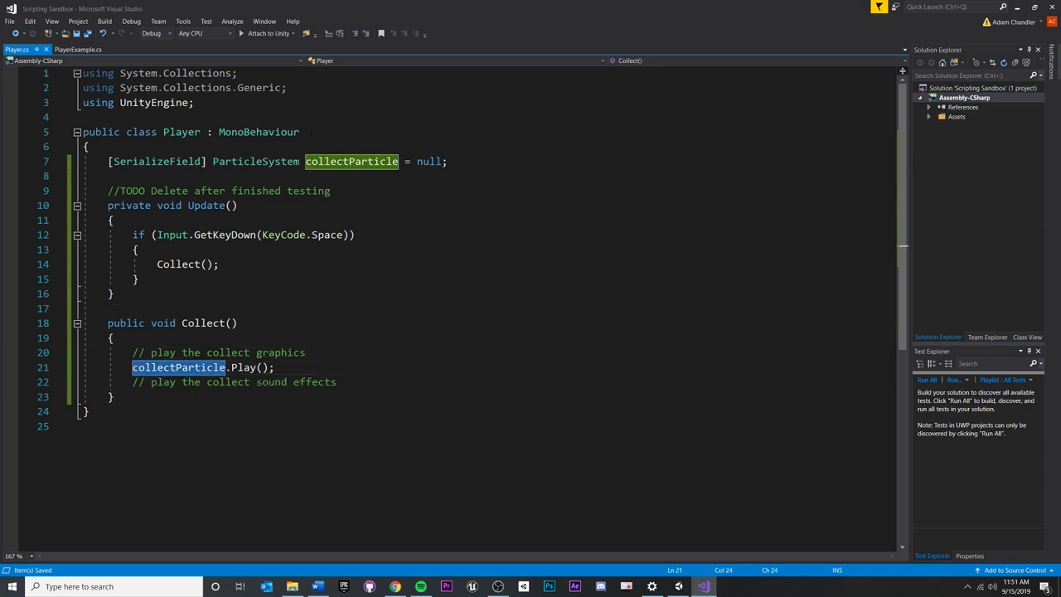
left_click(332, 162)
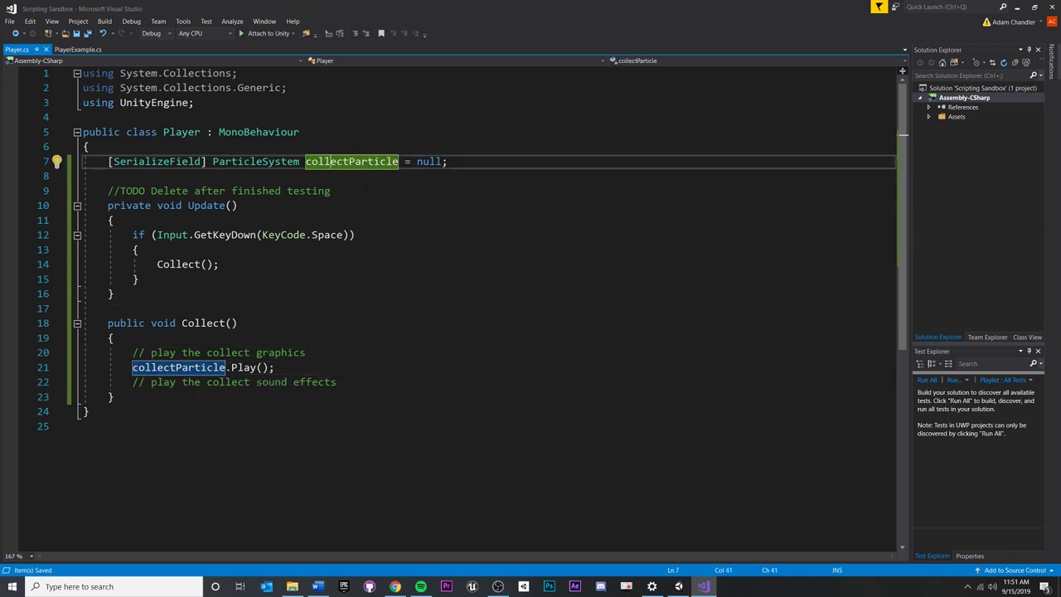
left_click(481, 450)
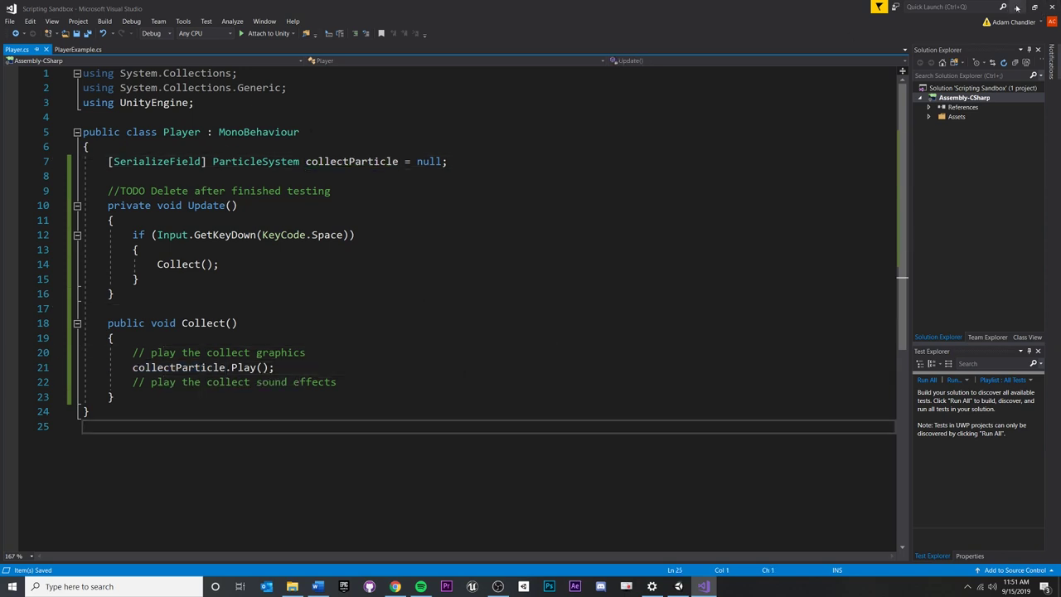
left_click(564, 220)
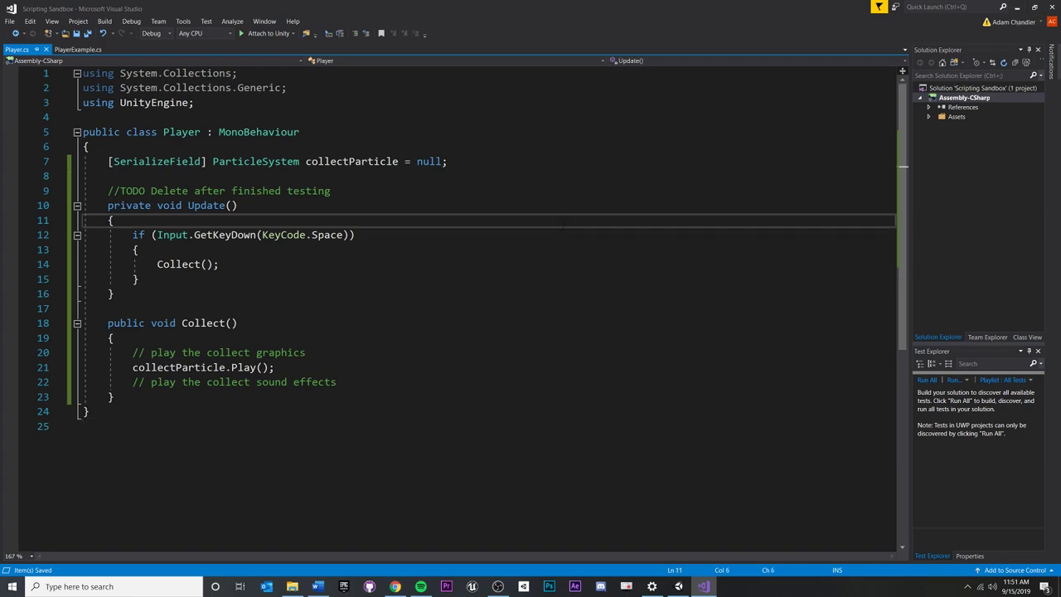
- Switch to Unity, assign the CollectParticle child object to the Player script's Collect Particle field, and save the scene
left_click(1018, 7)
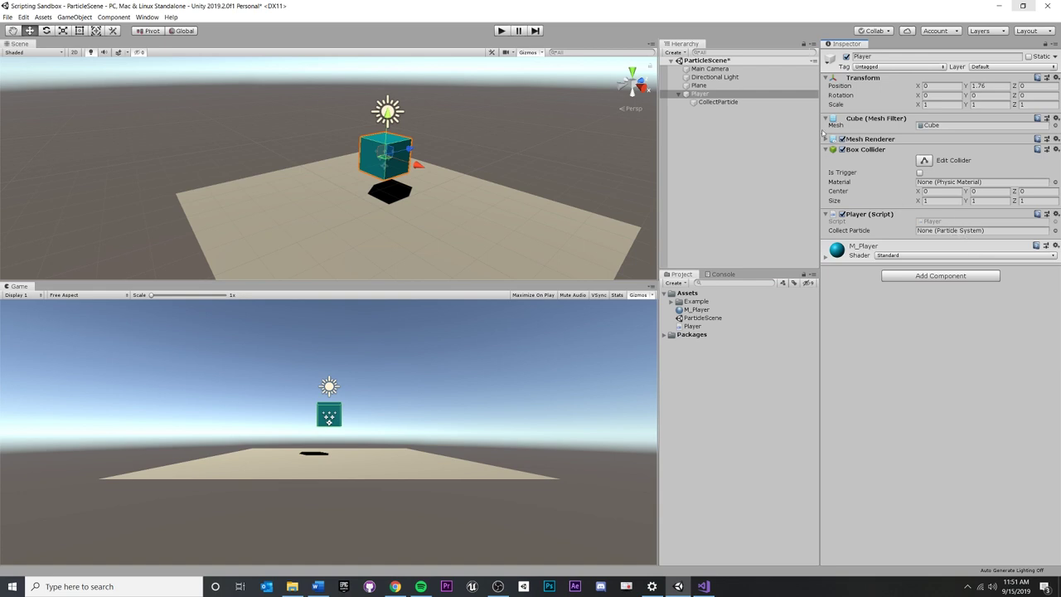
left_click(953, 233)
left_click(728, 96)
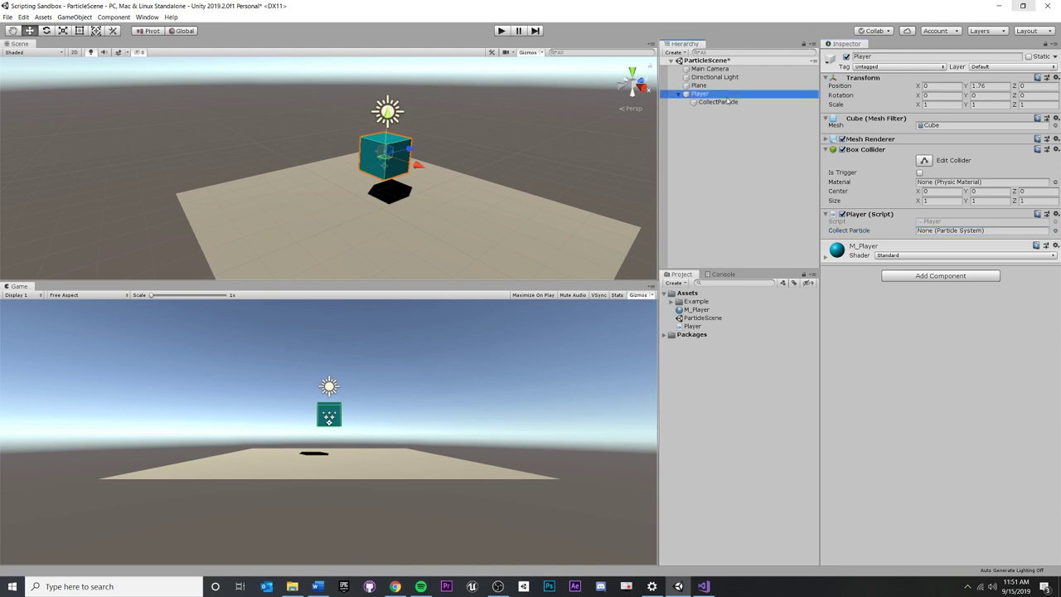
left_click_drag(722, 105, 954, 232)
left_click(932, 230)
left_click(709, 100)
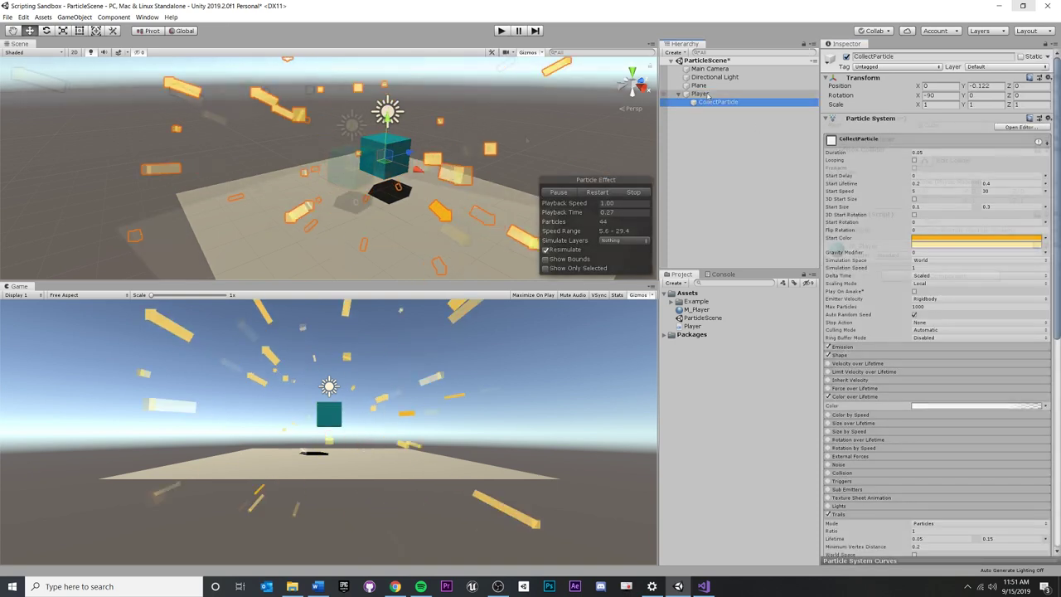
left_click(703, 94)
left_click(950, 231)
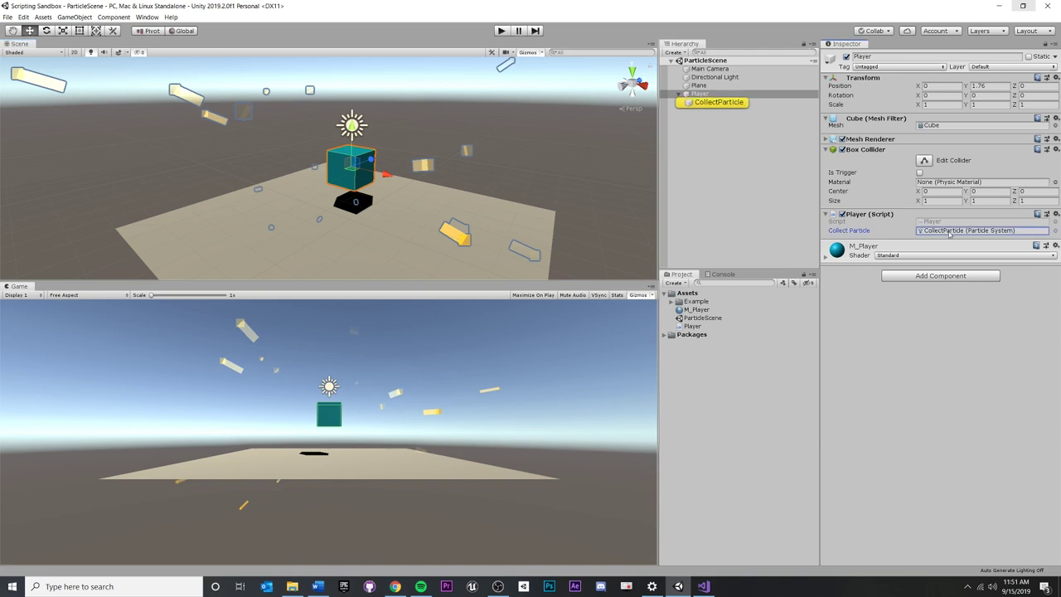
left_click(704, 95)
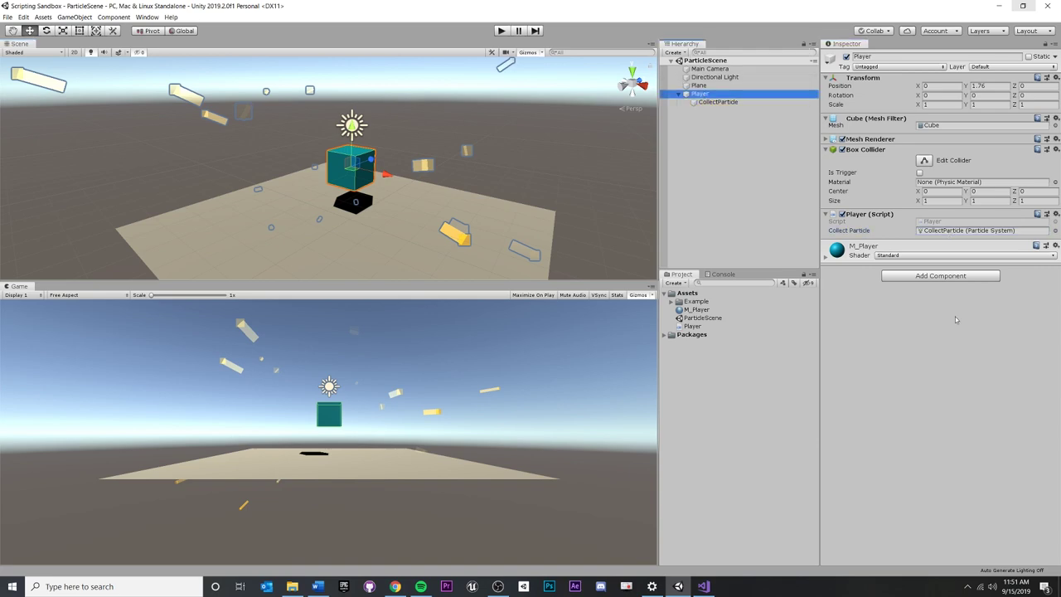
left_click(703, 586)
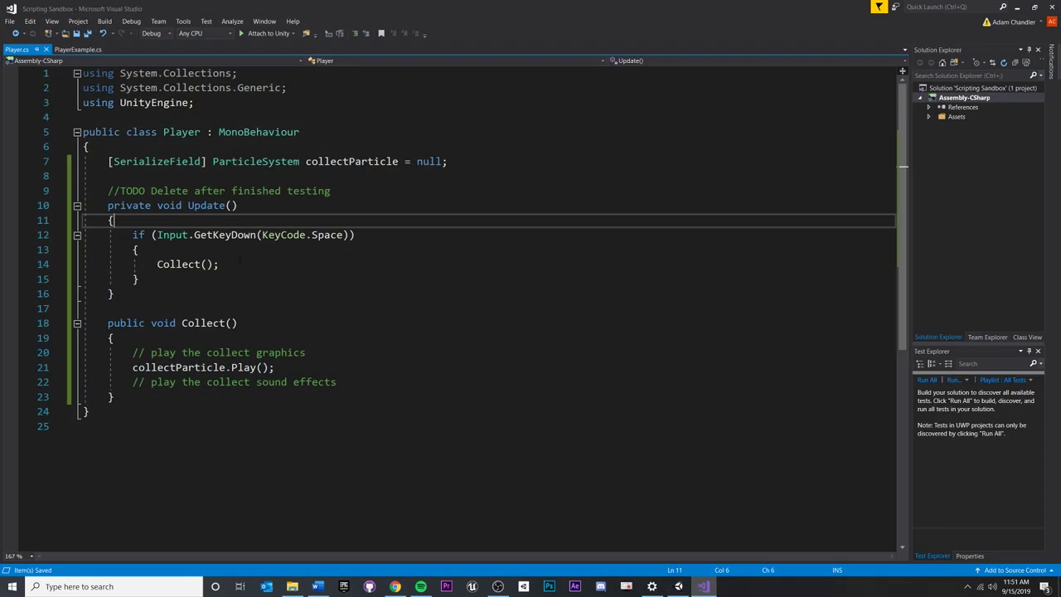
left_click_drag(147, 367, 324, 382)
left_click(421, 411)
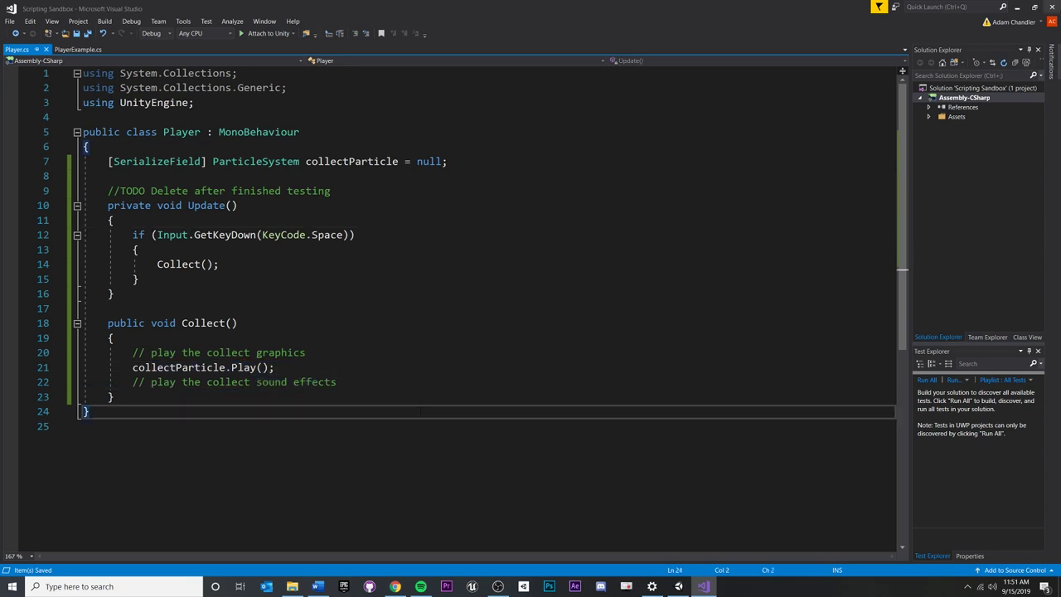
left_click(1016, 6)
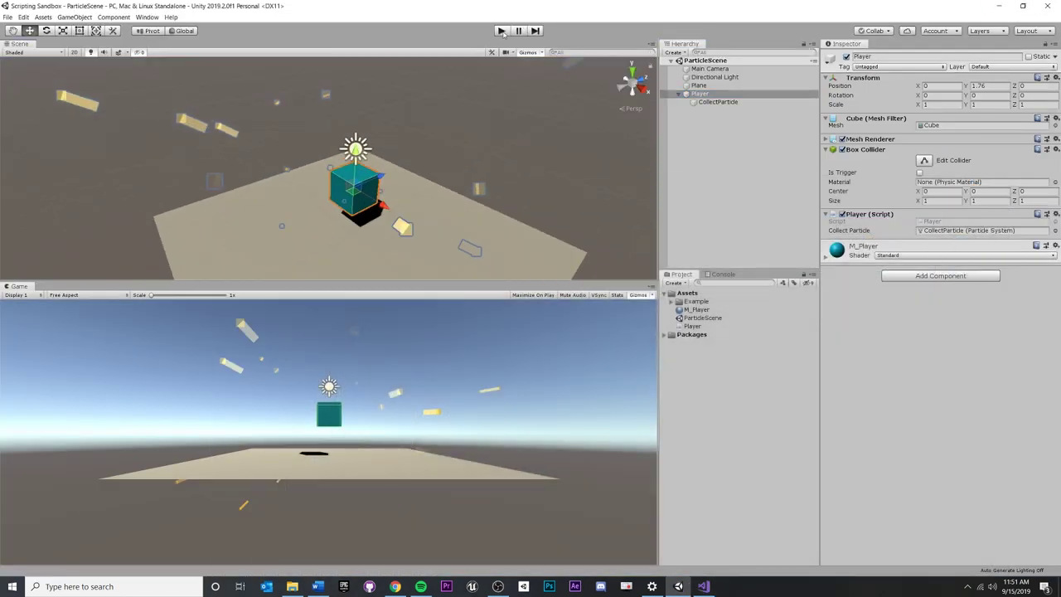
- Run the scene in Play mode and trigger the collect particle burst repeatedly with the Space input
left_click(502, 31)
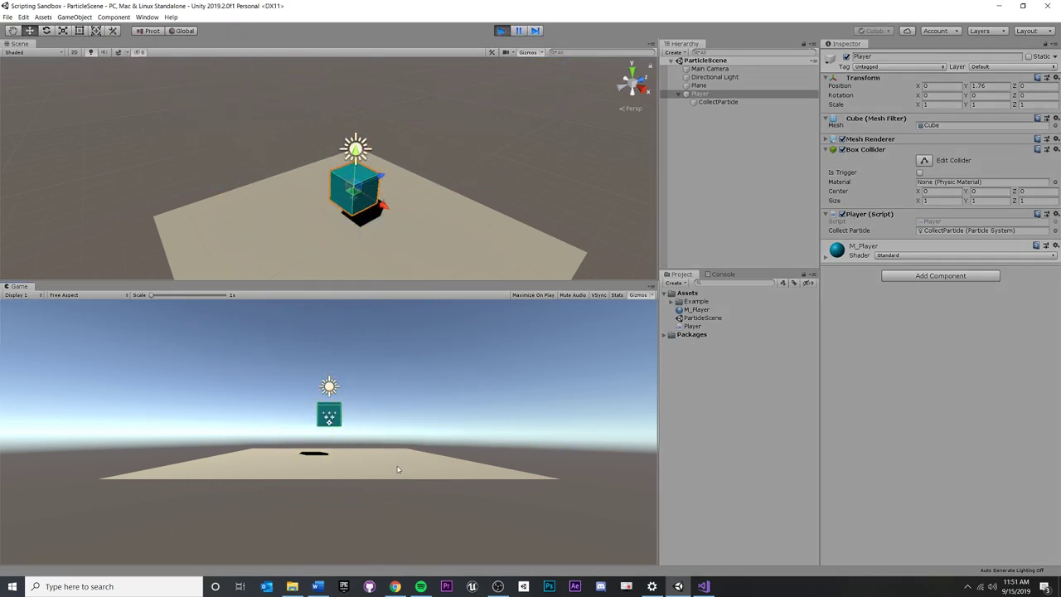
key("space")
key("space")
key("space")
key("space")
left_click(362, 406)
key("space")
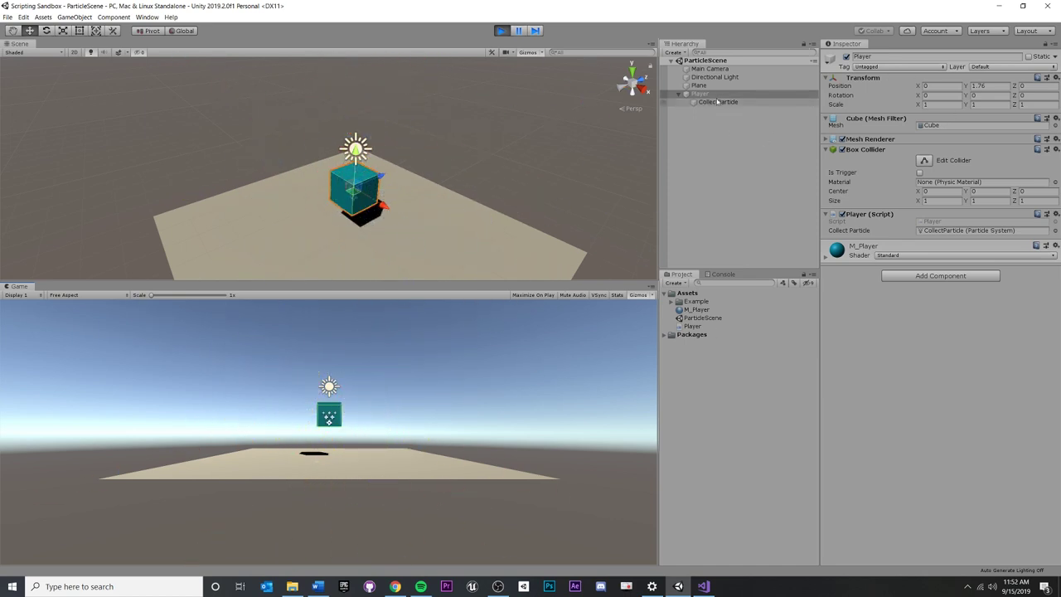
left_click(360, 412)
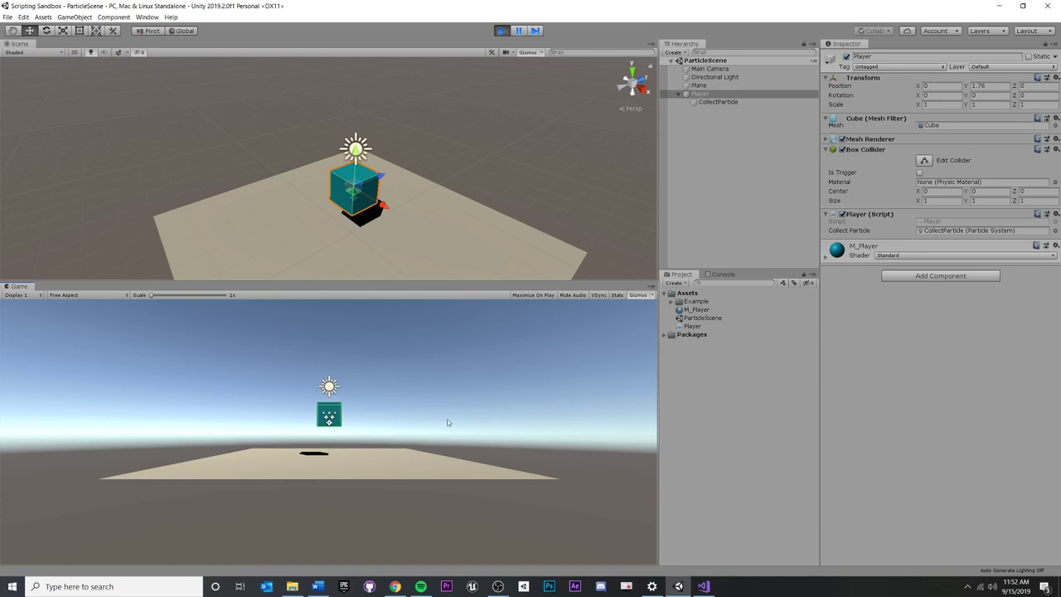
- Keep testing the collect burst around the Player cube in the running scene and examine how each burst plays out
left_click(385, 412)
left_click(380, 416)
left_click(342, 403)
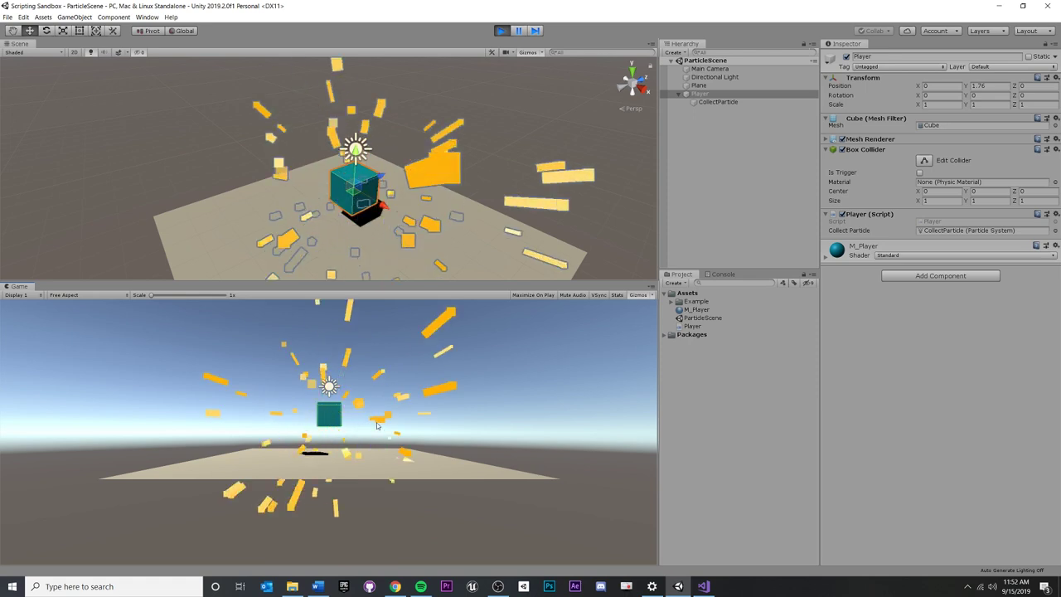
left_click(336, 428)
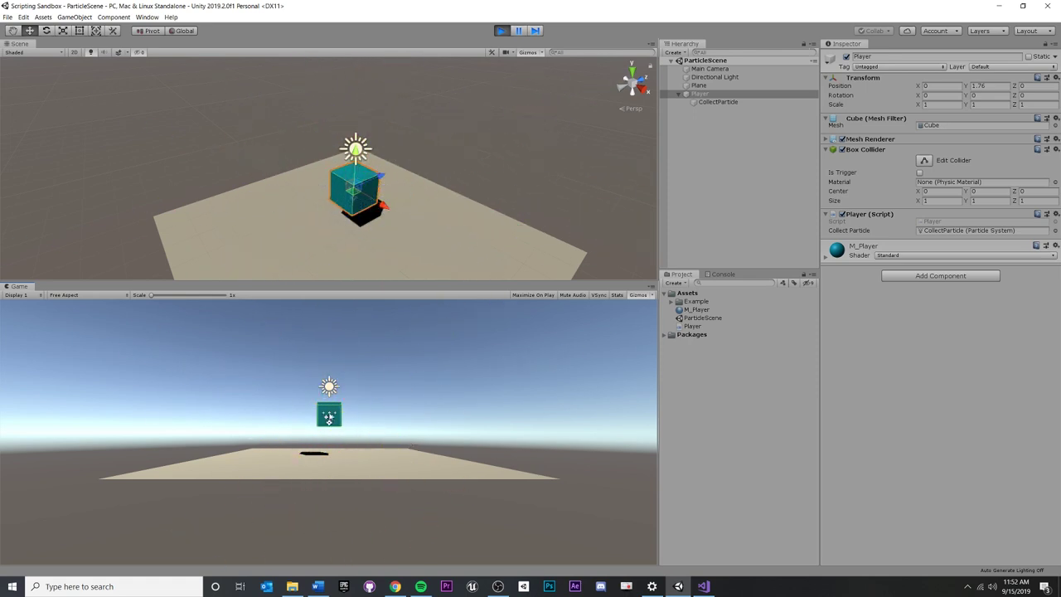
left_click(329, 413)
left_click(370, 386)
left_click(337, 404)
left_click(338, 409)
left_click_drag(471, 258, 389, 224, "alt")
scroll(393, 151, "down", 5)
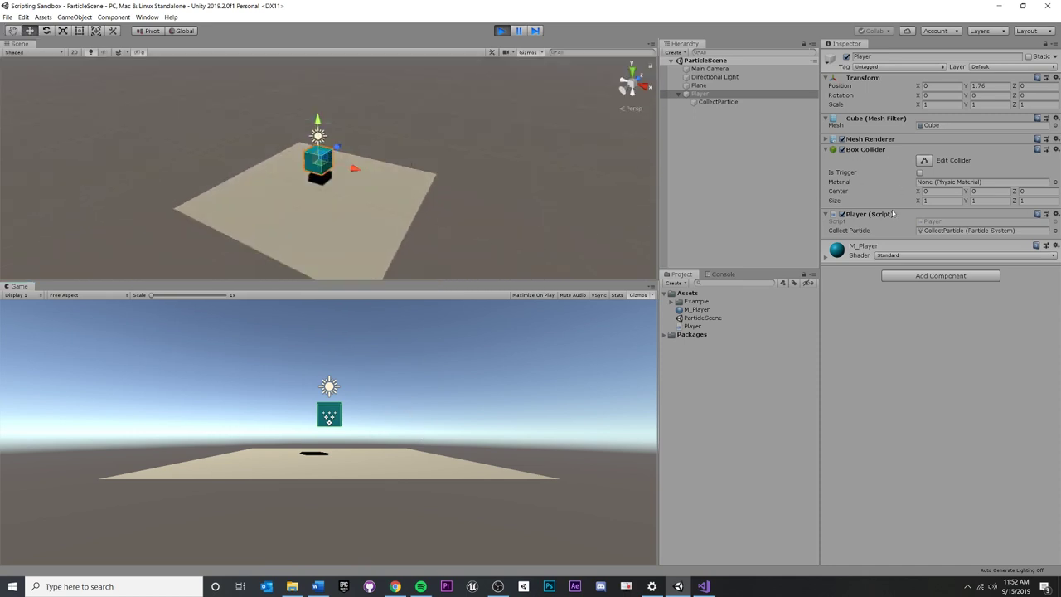
- Select the Player object in the scene hierarchy and exit Play mode
left_click(715, 102)
left_click(713, 125)
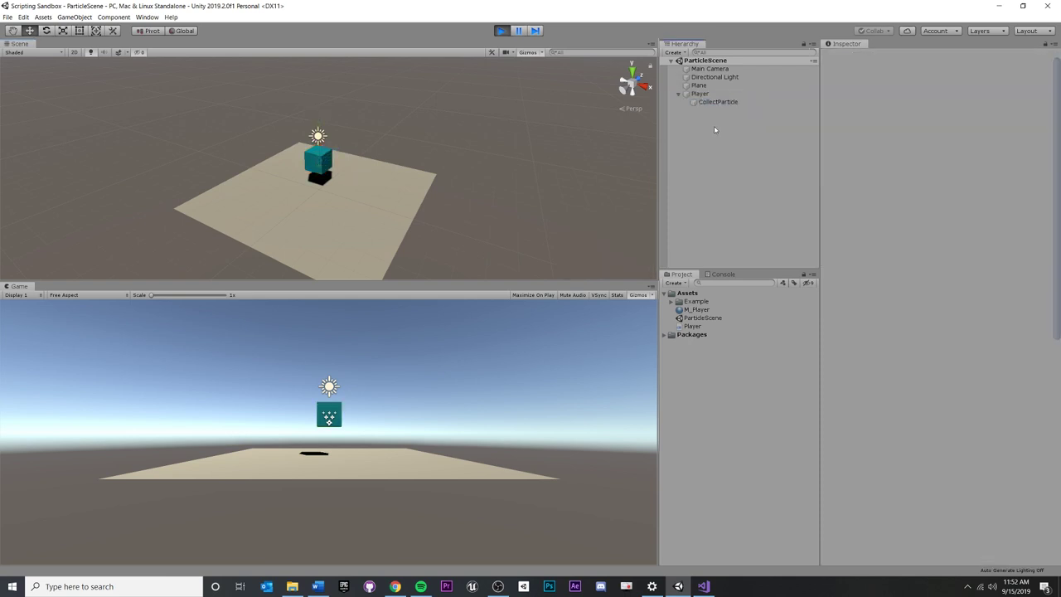
left_click(699, 93)
left_click(501, 31)
middle_click_drag(416, 134, 412, 155)
scroll(343, 186, "up", 2)
left_click_drag(356, 215, 346, 186, "alt")
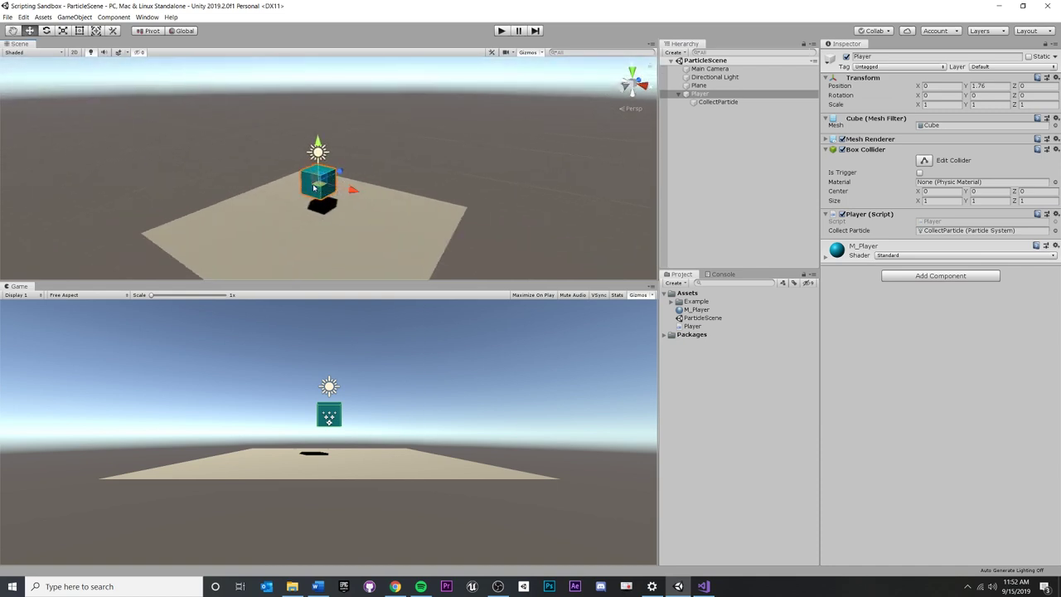
middle_click_drag(375, 158, 428, 139)
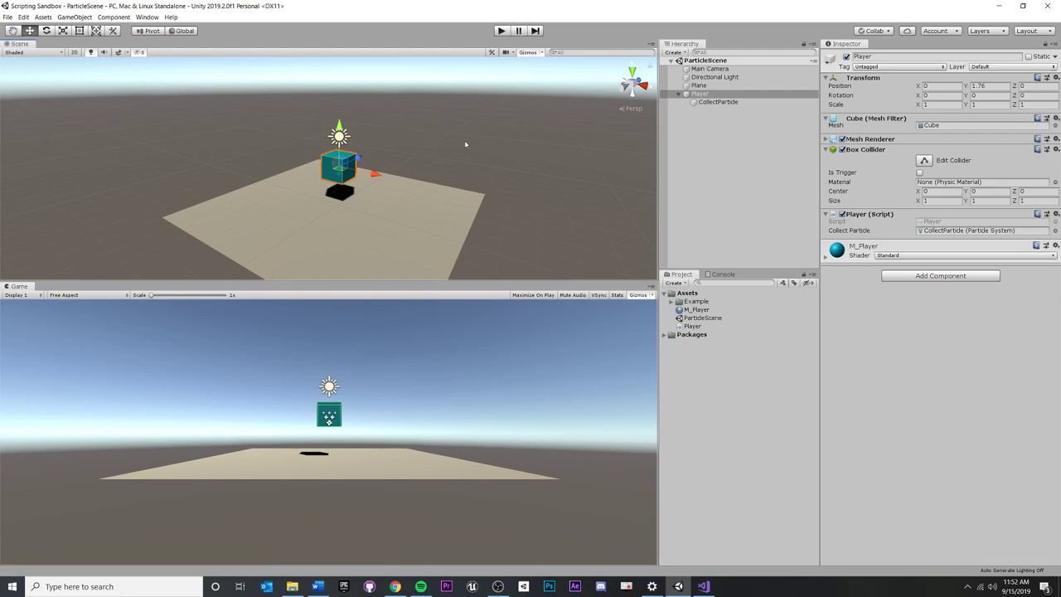